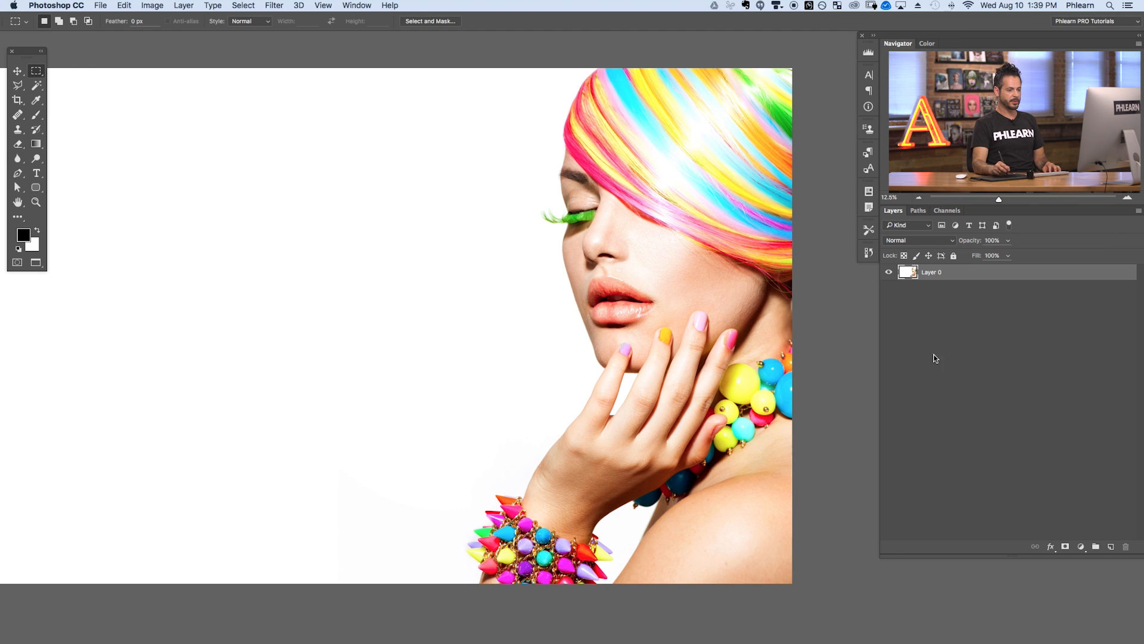
Add a new layer above the photo and make a circular selection in the white area beside the face.
left_click(1109, 548)
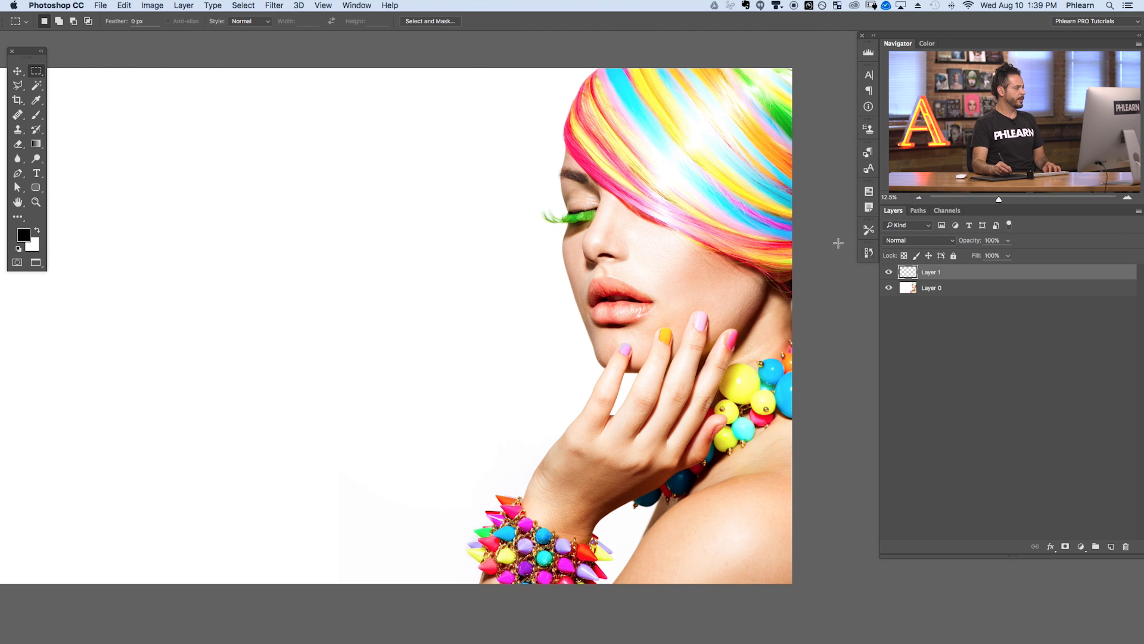
left_click(36, 75)
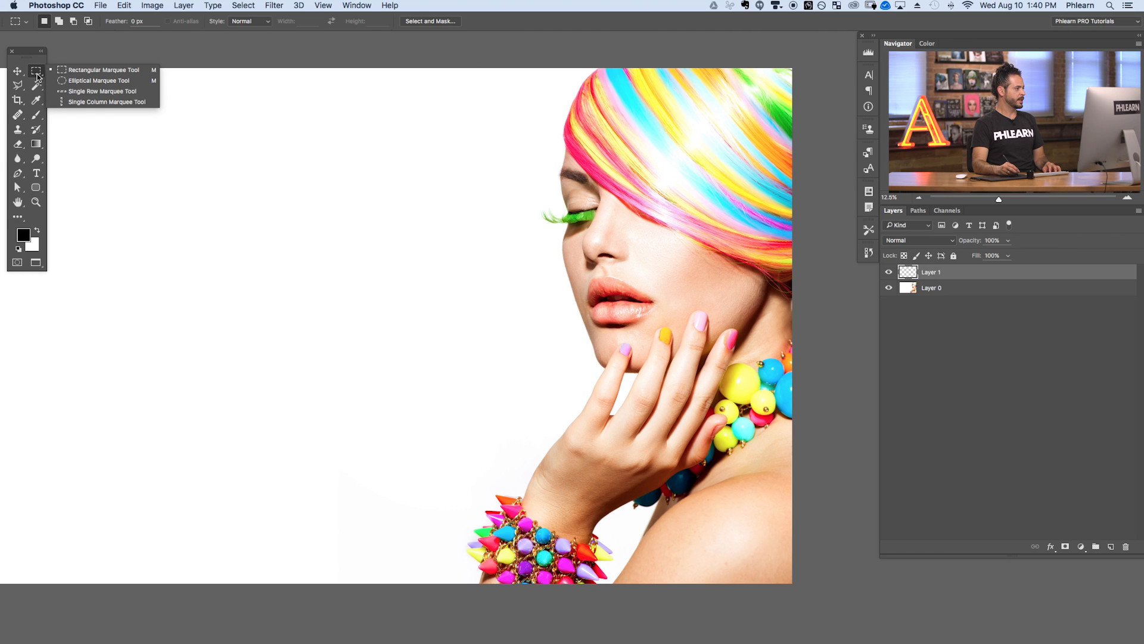
left_click(84, 82)
left_click_drag(220, 183, 391, 336)
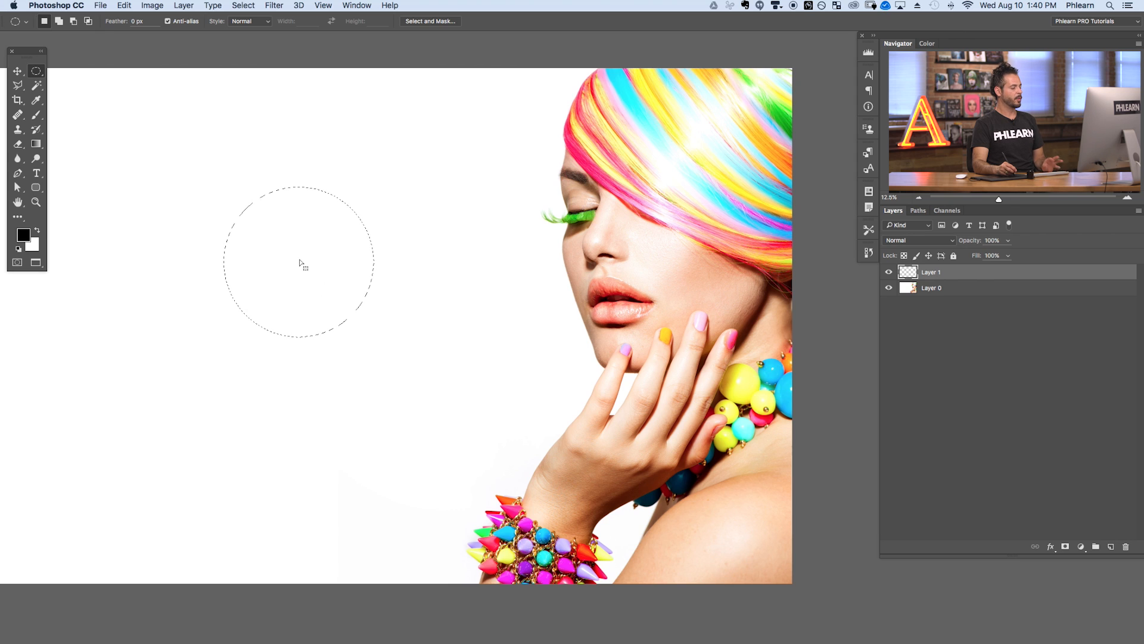
Fill the circular selection with light yellow (ffff8f) sampled from the large necklace bead, and deselect.
left_click(130, 6)
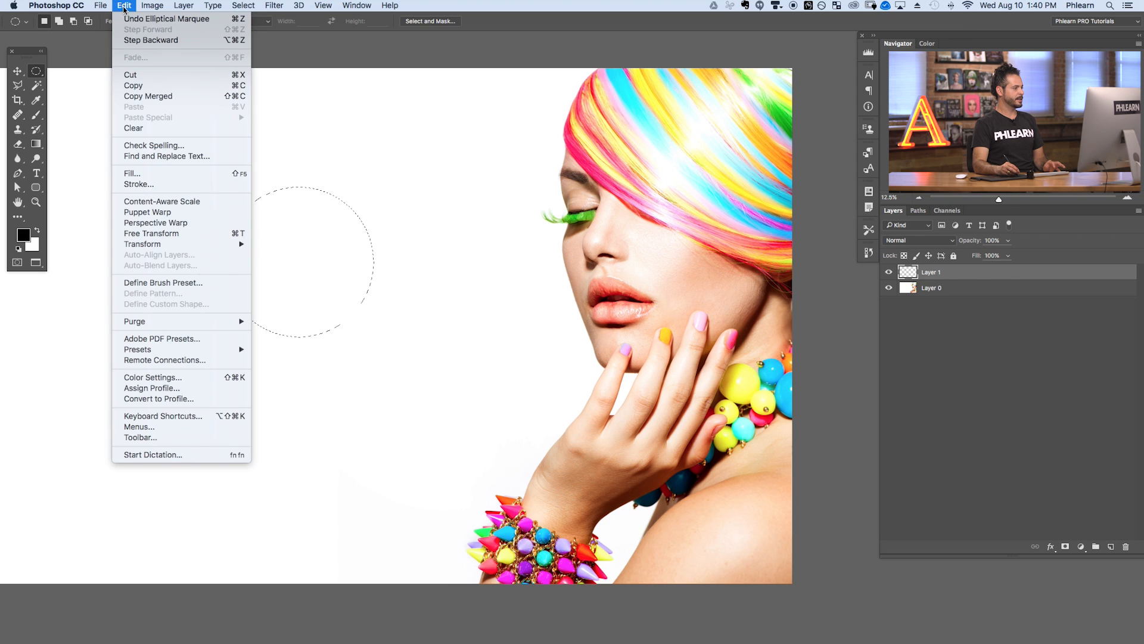
left_click(145, 172)
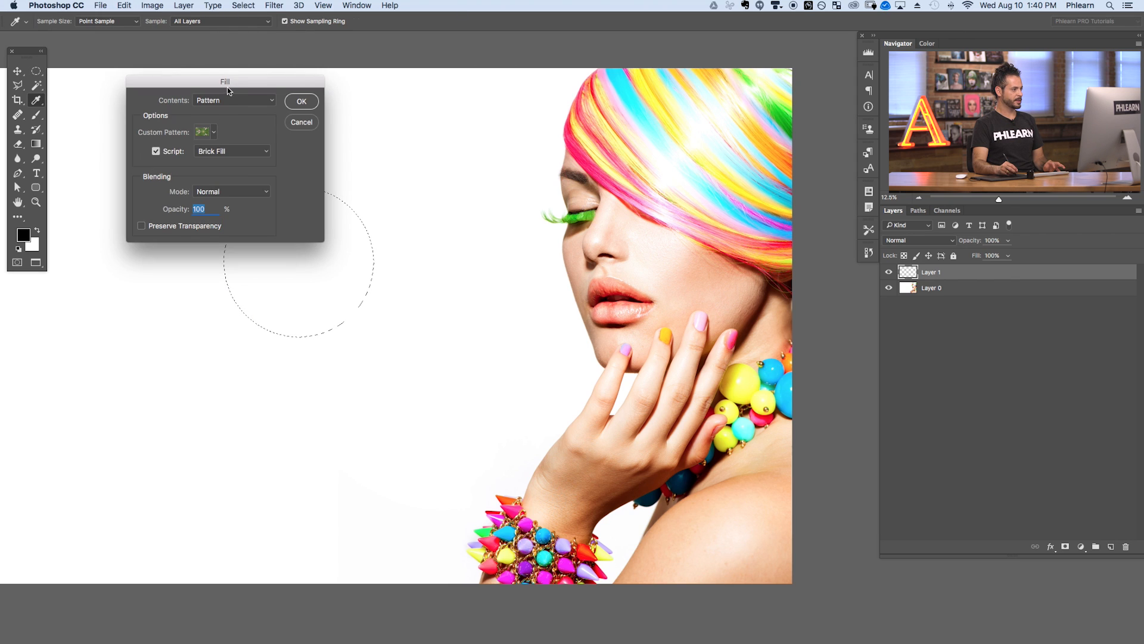
left_click_drag(226, 88, 185, 73)
left_click(184, 85)
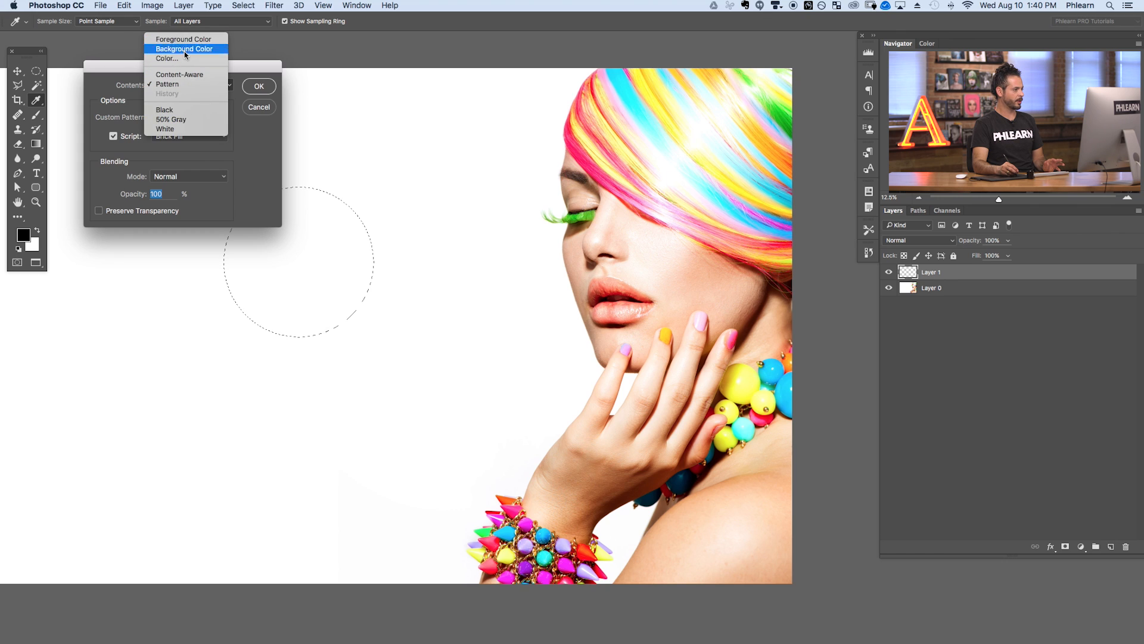
left_click(170, 60)
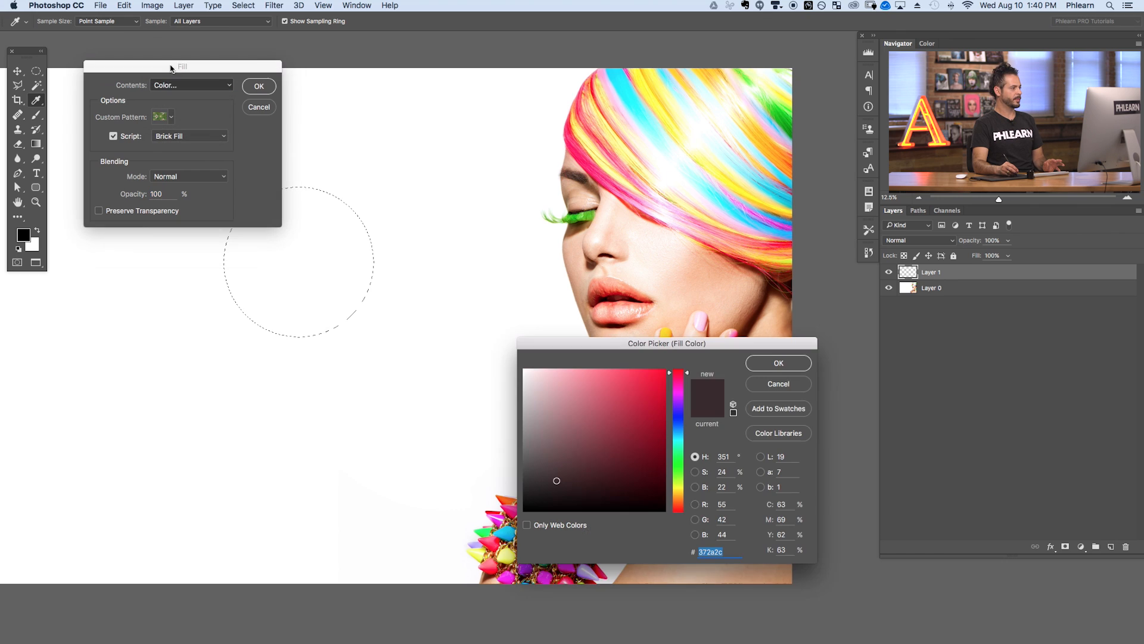
left_click_drag(565, 342, 109, 340)
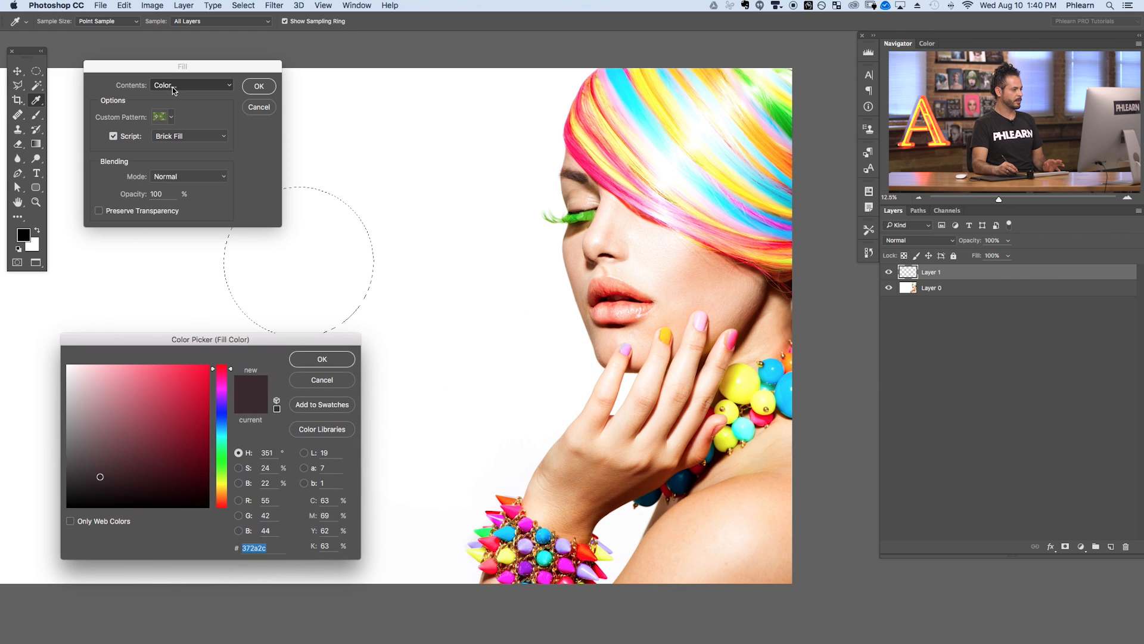
mouse_move(169, 434)
left_mouse_down()
mouse_move(153, 384)
mouse_move(177, 454)
mouse_move(145, 378)
mouse_move(171, 385)
left_mouse_up()
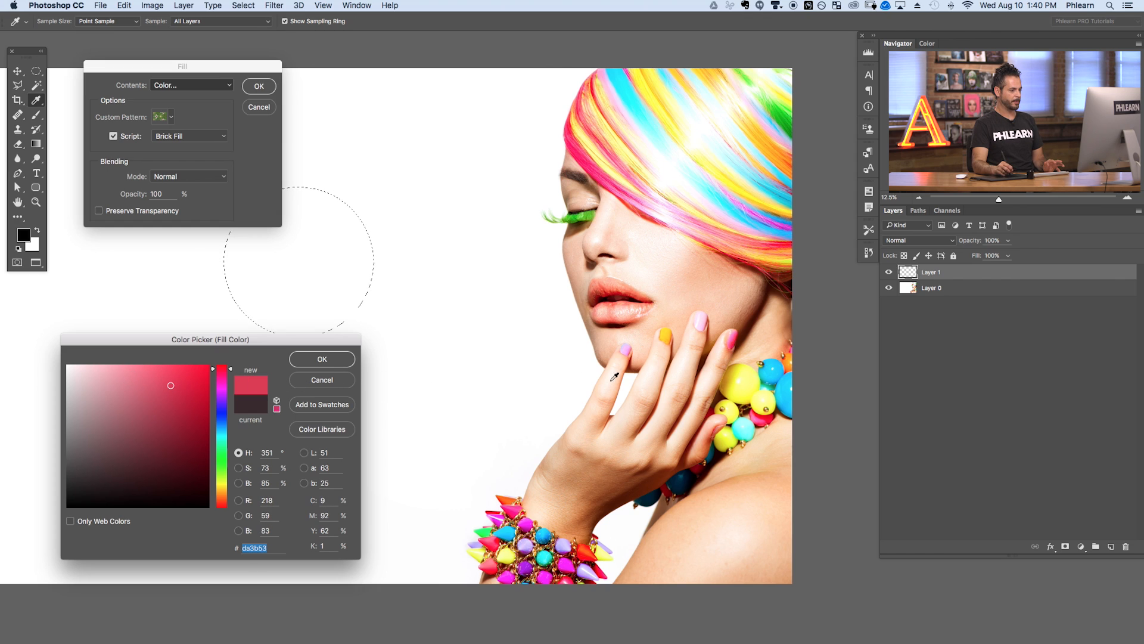
left_click(740, 386)
left_click(741, 385)
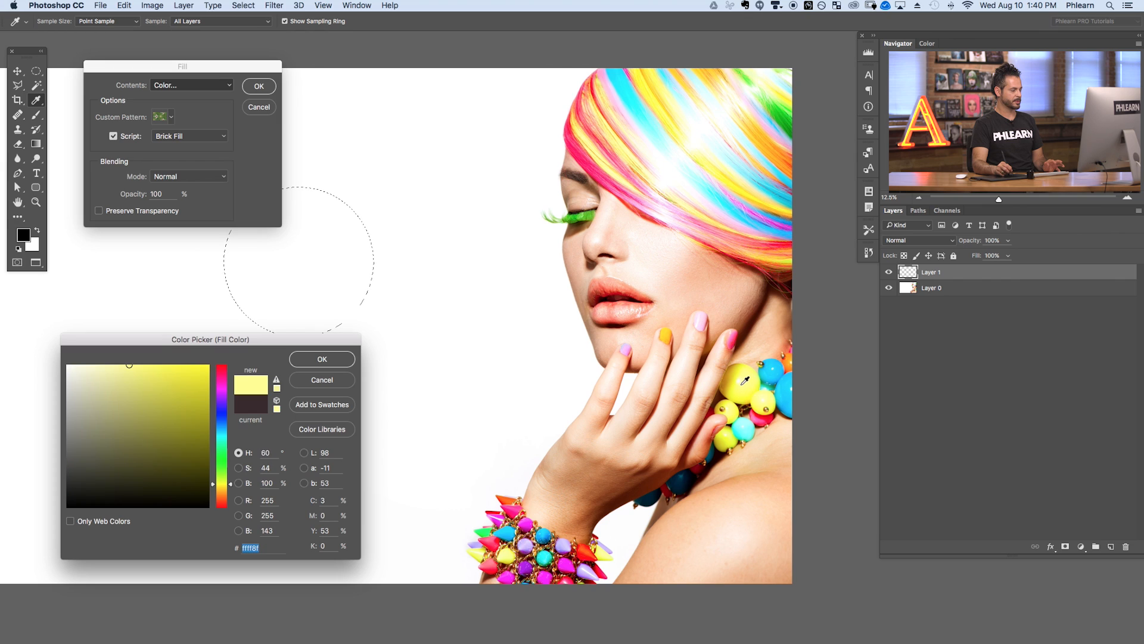
left_click(325, 360)
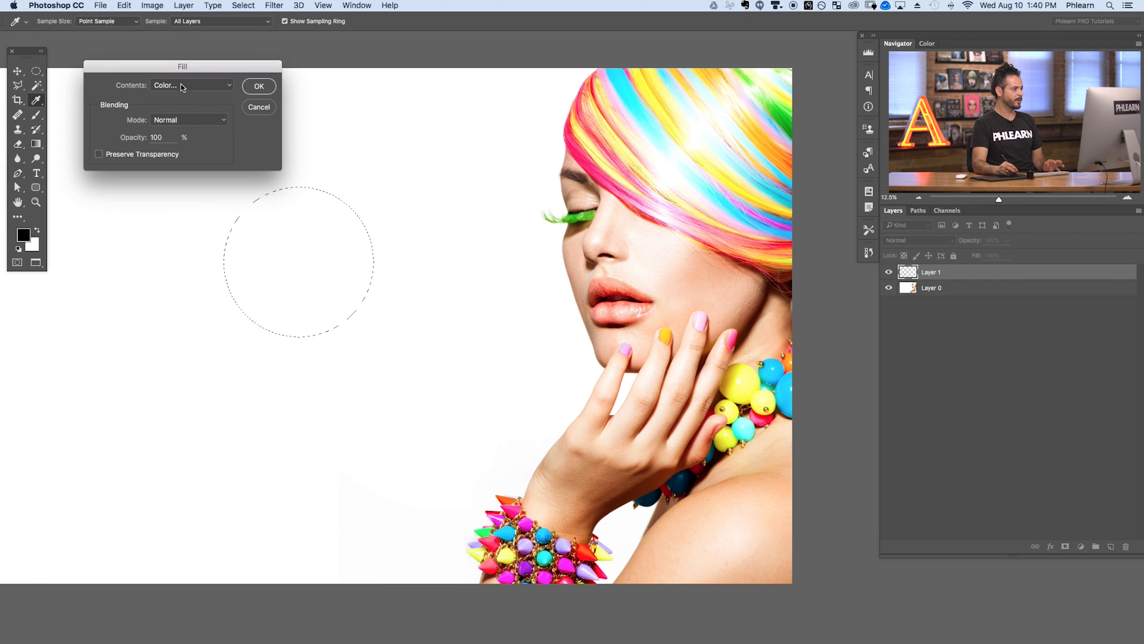
left_click(259, 86)
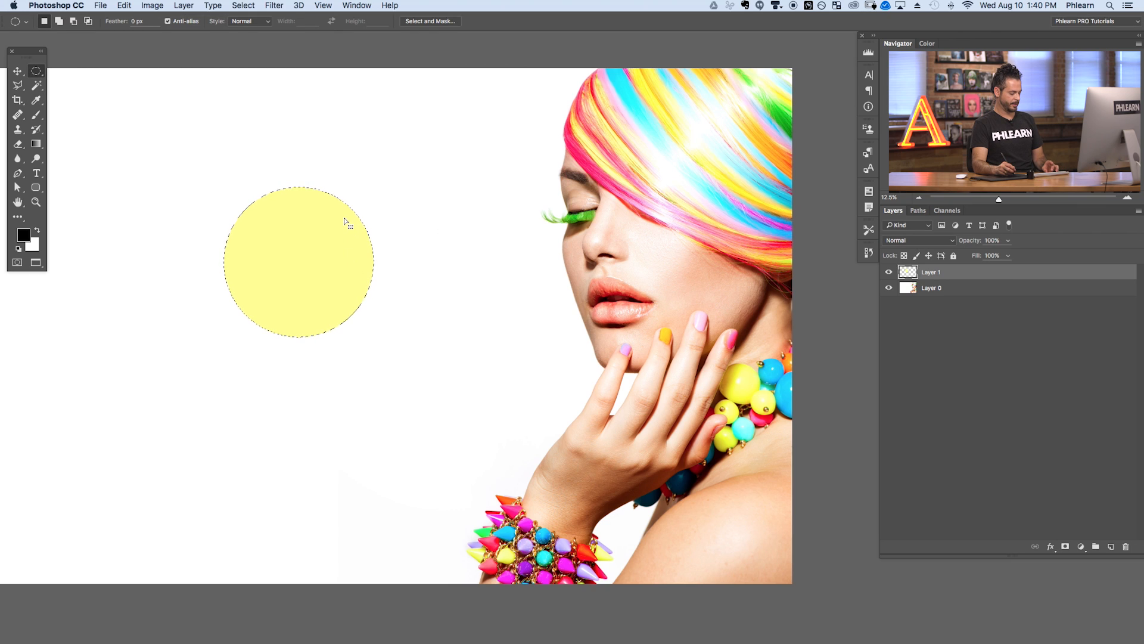
key("super+d")
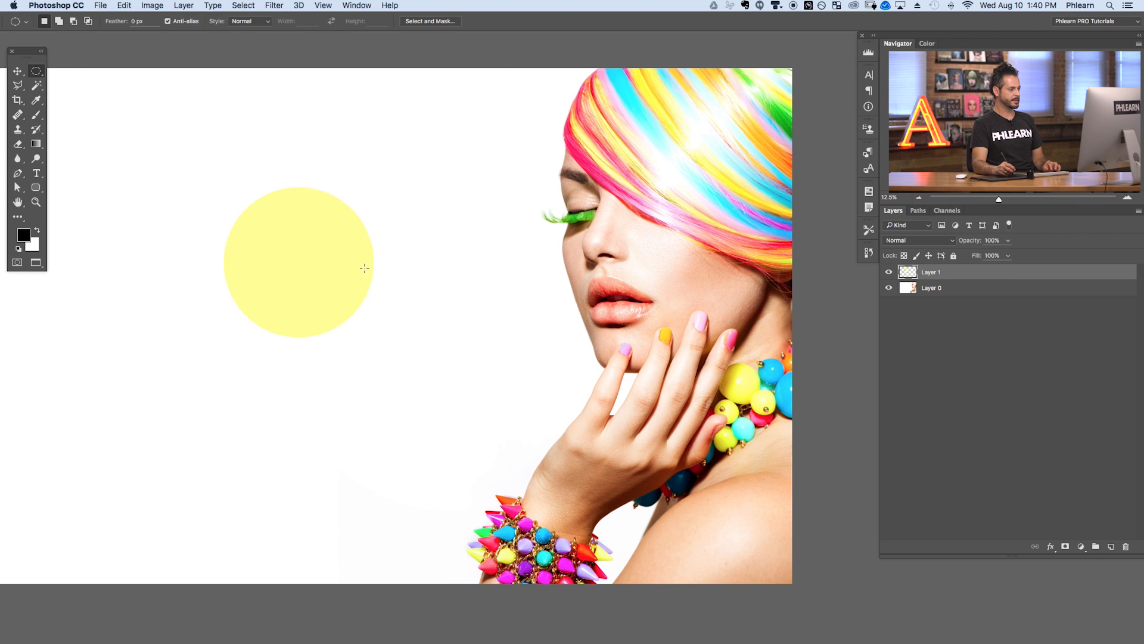
Move the yellow circle closer to the face within the white area.
key("v")
left_click_drag(332, 306, 390, 311)
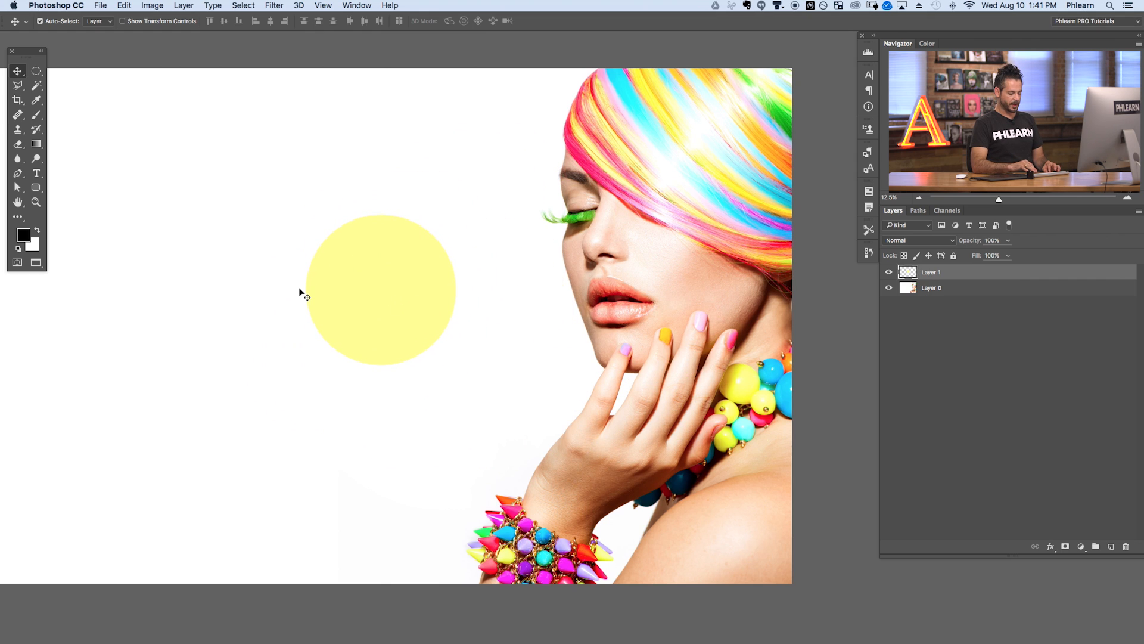
key("super+plus")
key("super+plus")
left_click_drag(434, 329, 477, 401)
left_click_drag(396, 375, 479, 393)
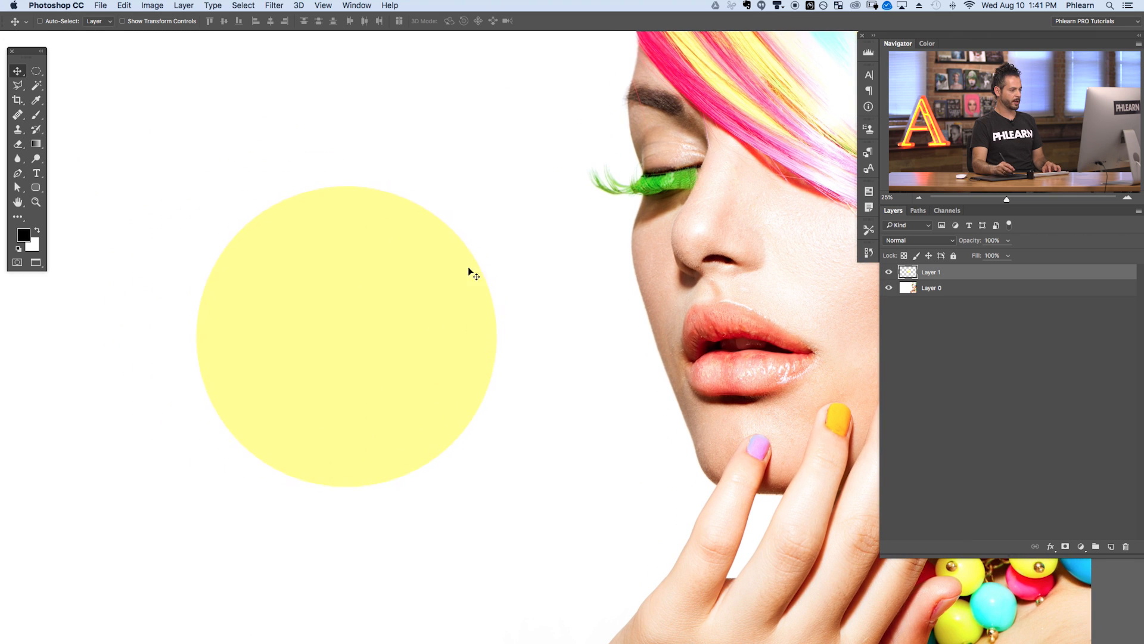
left_click_drag(363, 342, 376, 368)
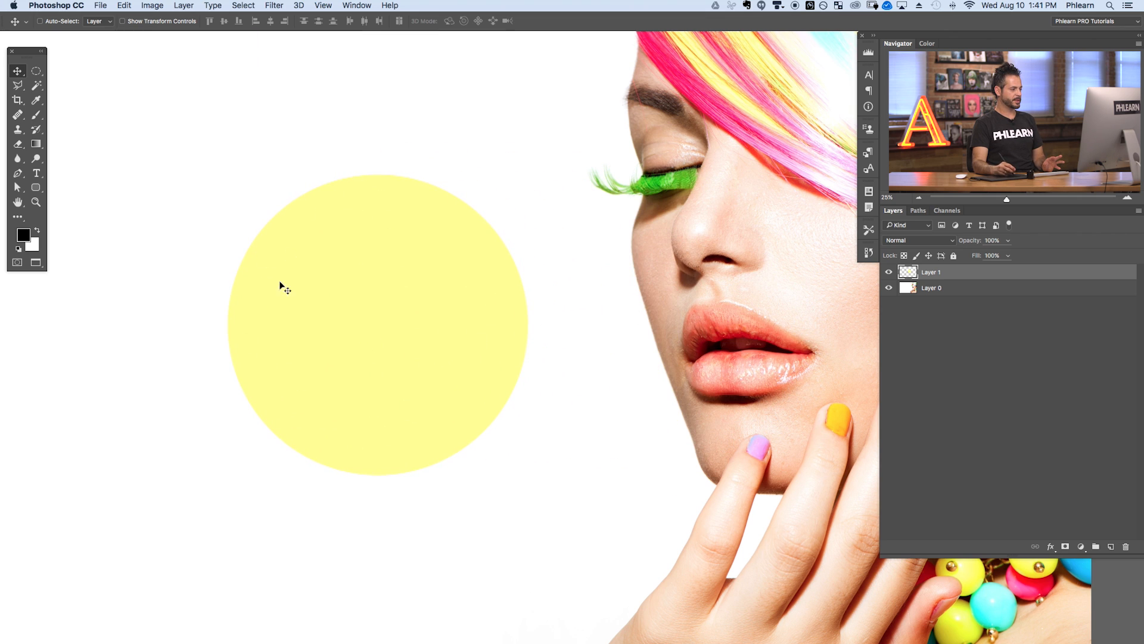
Erase broad diagonal streaks across the yellow circle with the Eraser.
scroll(426, 385, "right", 3)
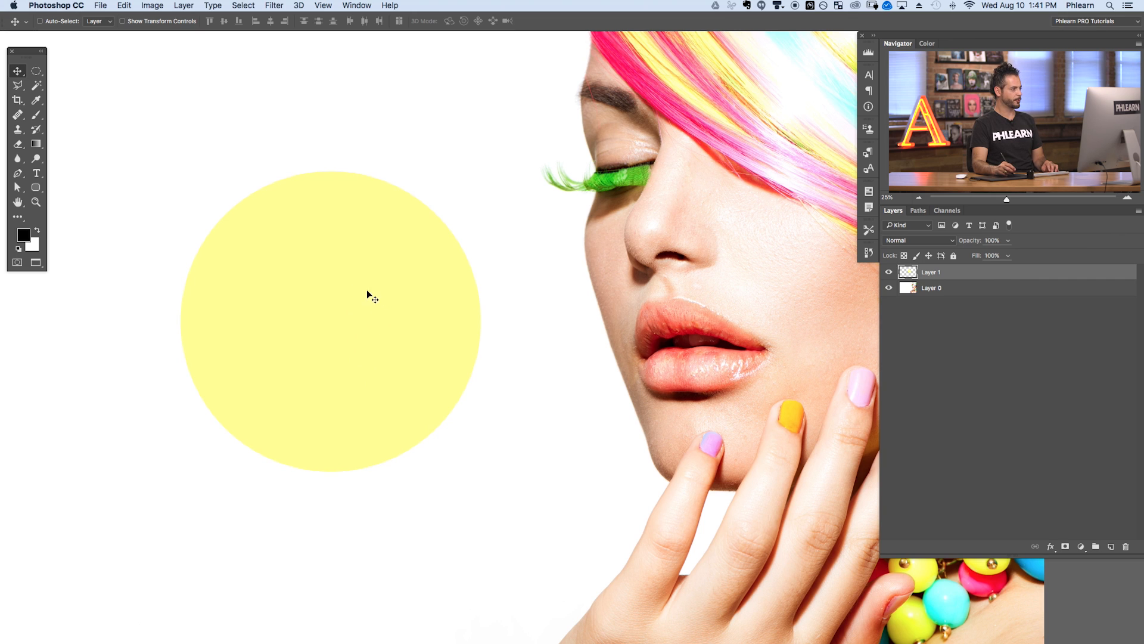
key("e")
mouse_move(321, 232)
left_mouse_down()
mouse_move(339, 324)
mouse_move(333, 303)
left_mouse_up()
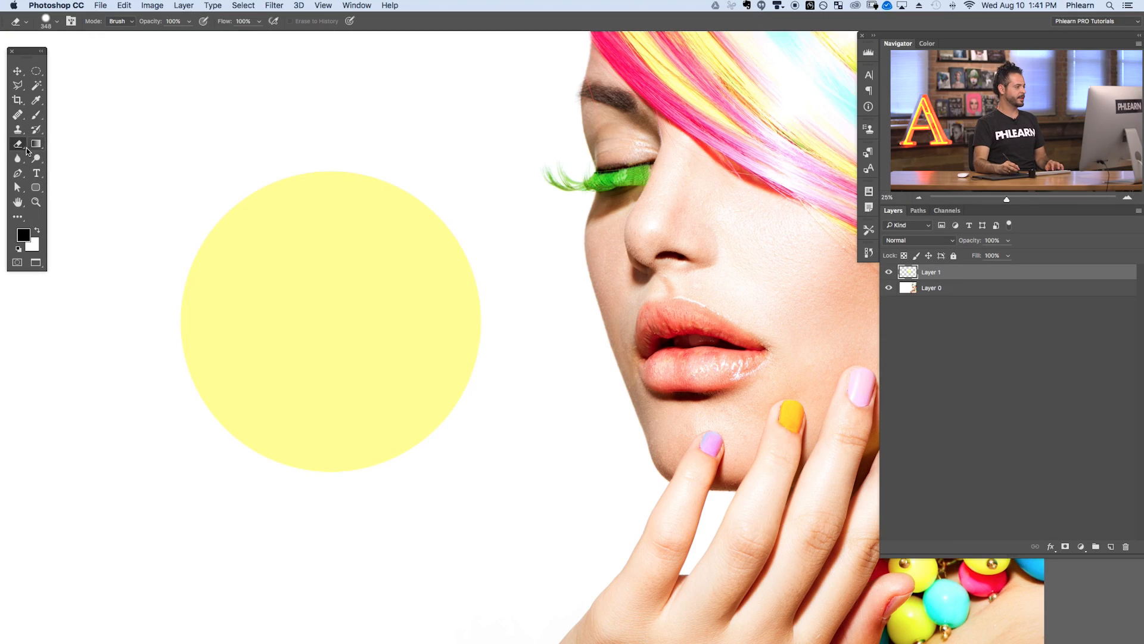
mouse_move(130, 236)
left_mouse_down()
mouse_move(449, 120)
mouse_move(524, 191)
mouse_move(539, 271)
mouse_move(370, 529)
left_mouse_up()
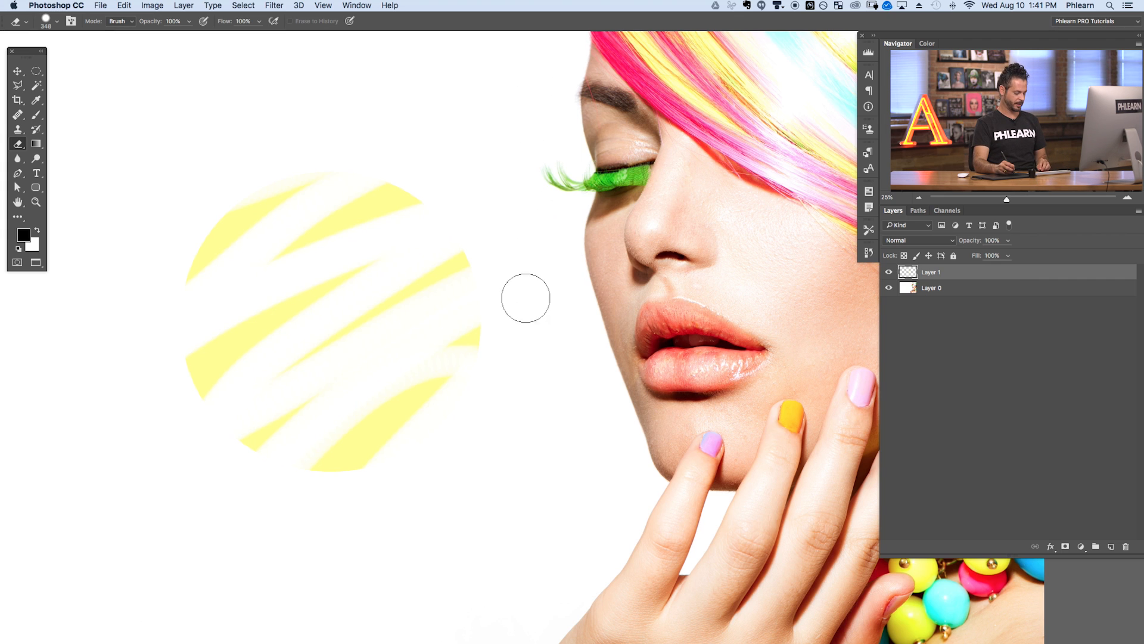
Move the partly erased circle slightly upward and undo the move.
key("v")
mouse_move(392, 401)
left_mouse_down()
mouse_move(748, 337)
mouse_move(742, 406)
mouse_move(485, 396)
mouse_move(354, 364)
left_mouse_up()
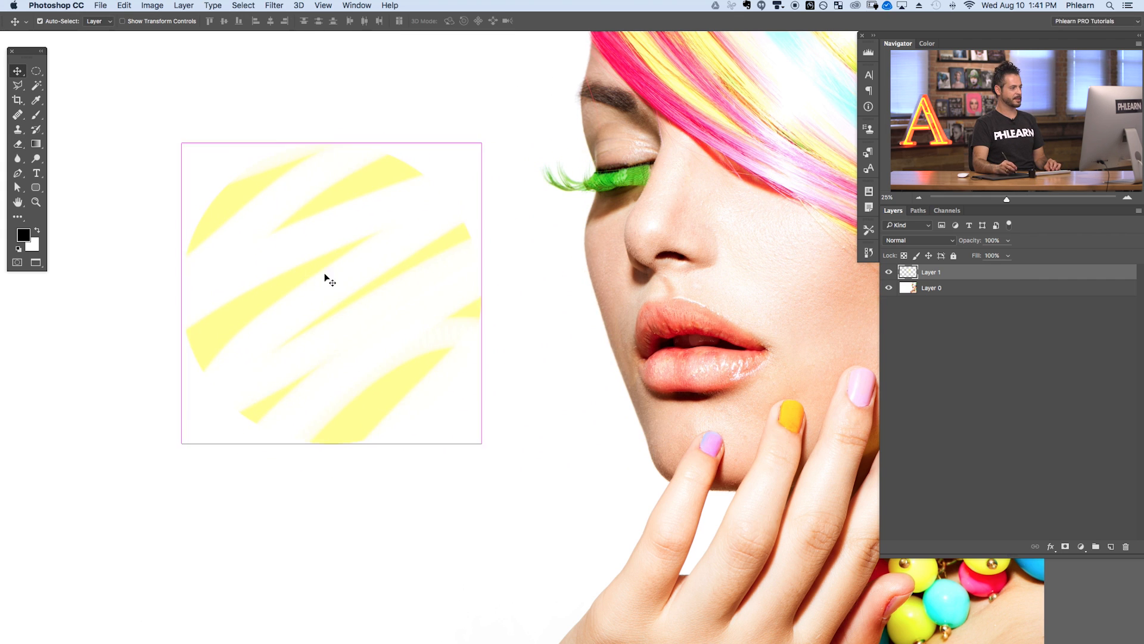
key("super+z")
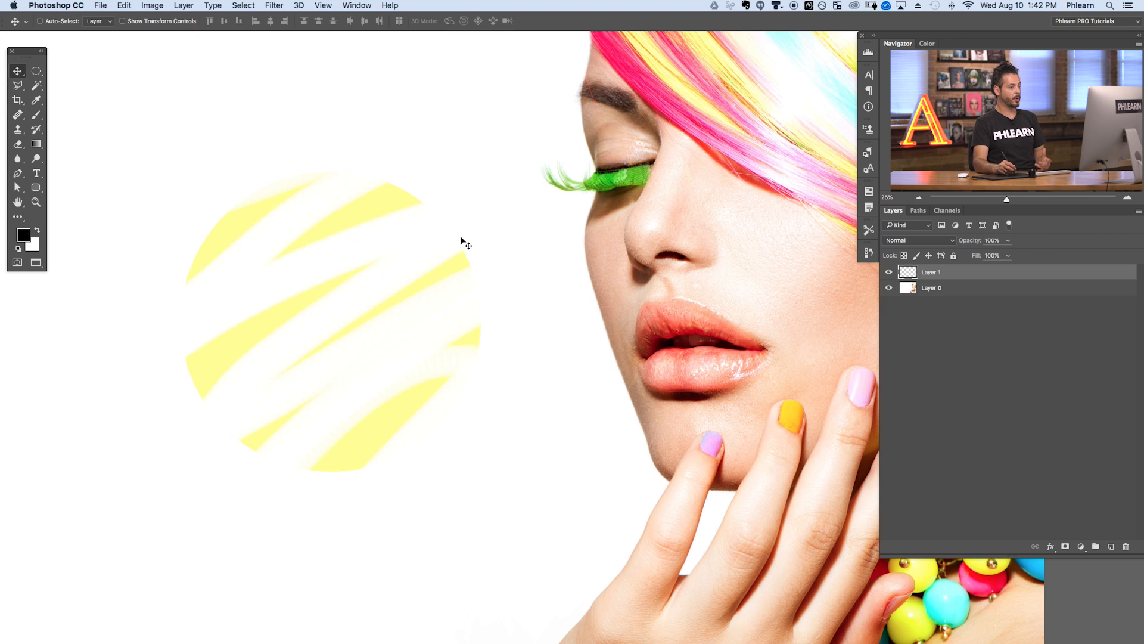
Show the document's history and revert to the Move state before the Eraser strokes.
left_click(358, 7)
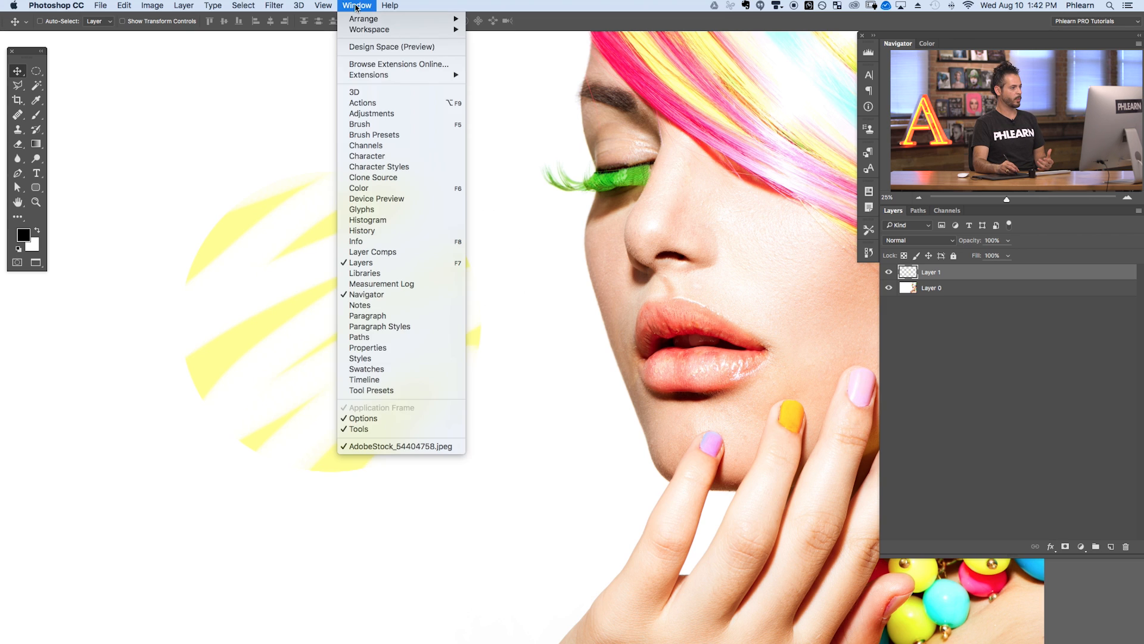
left_click(386, 232)
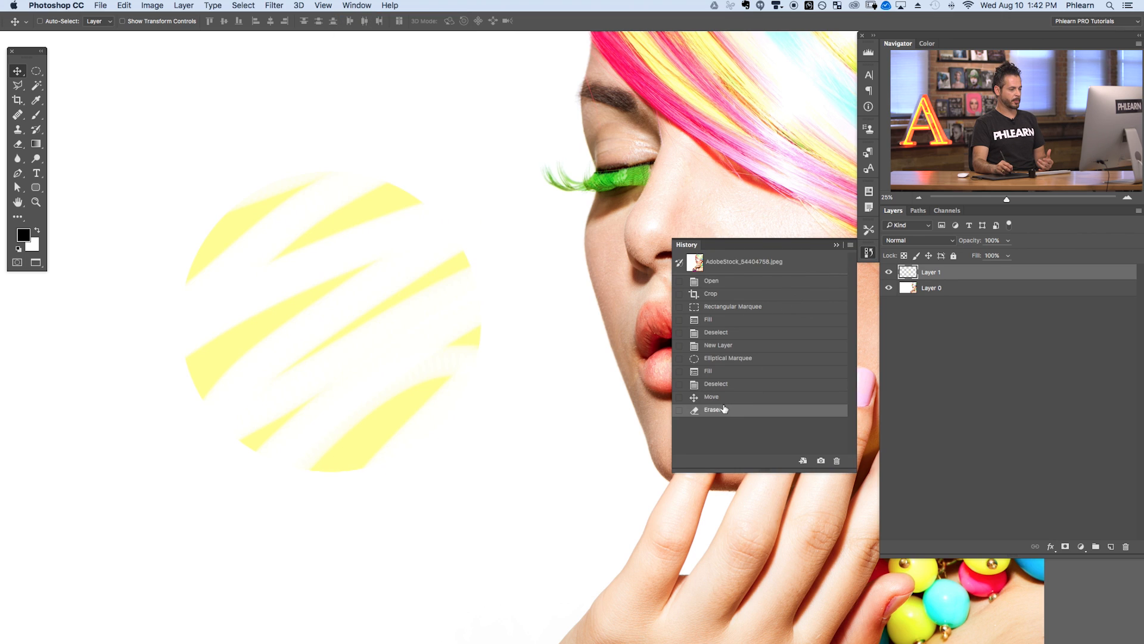
left_click(730, 396)
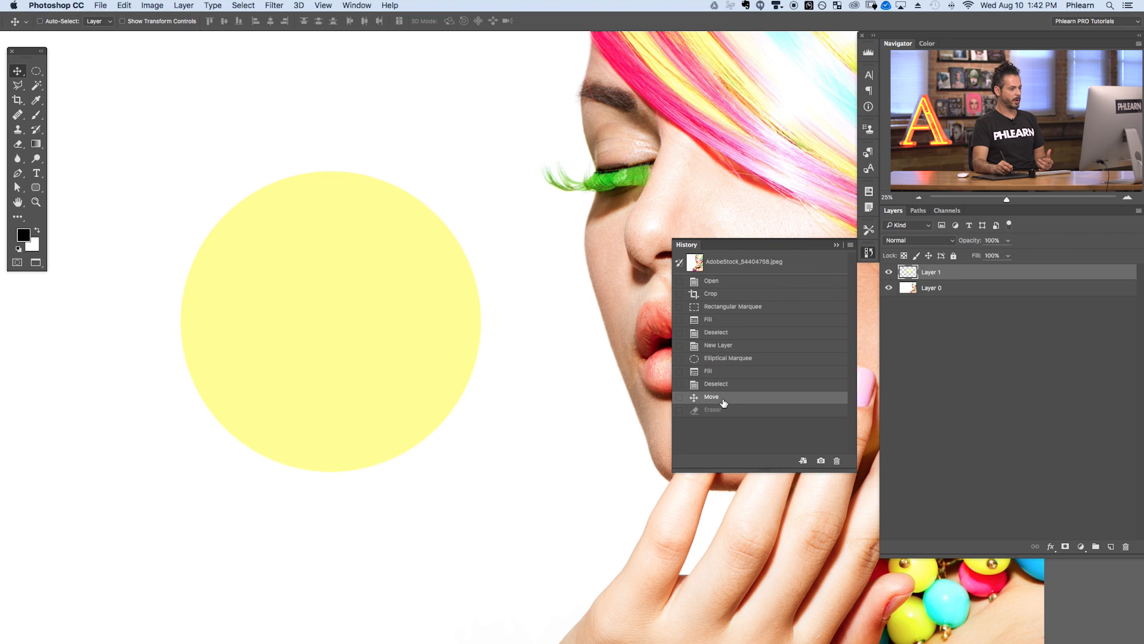
left_click(726, 411)
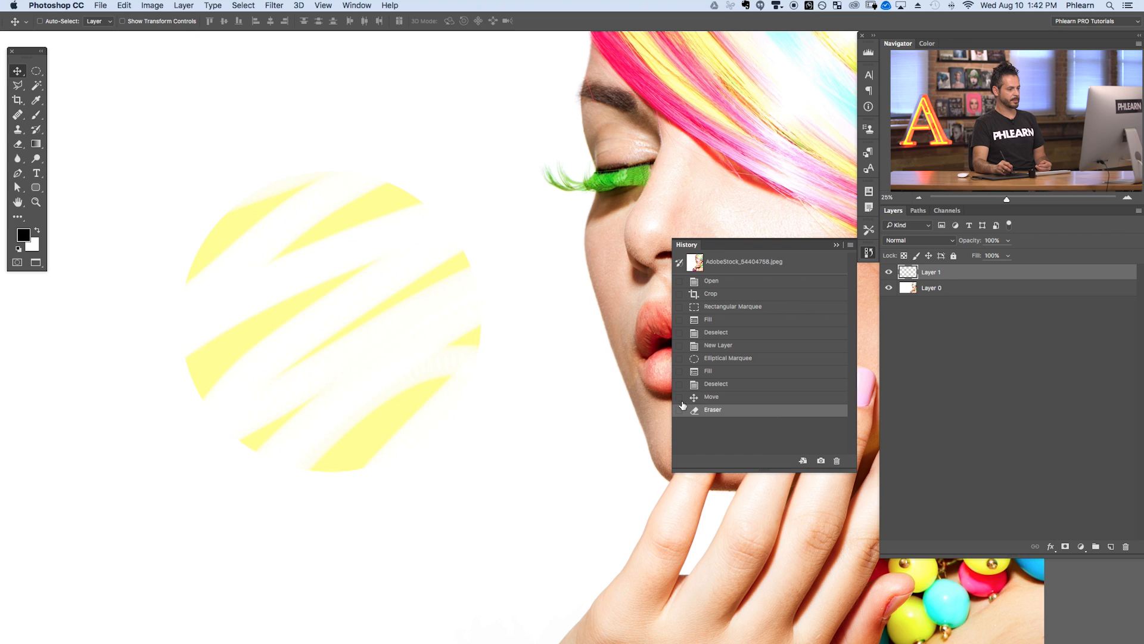
left_click(722, 398)
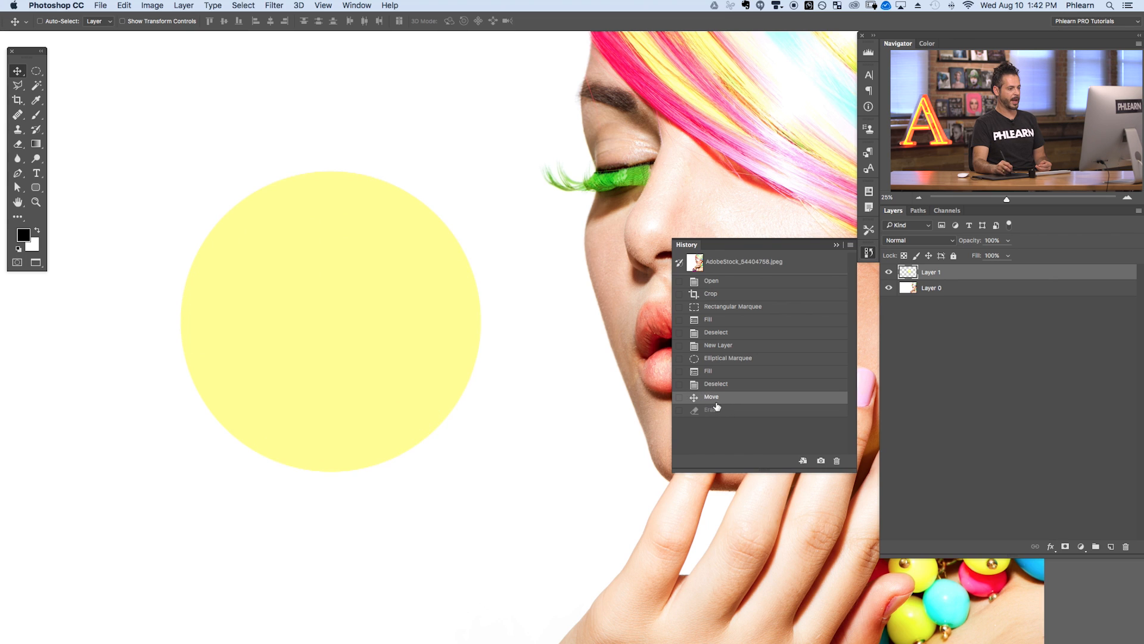
left_click(867, 253)
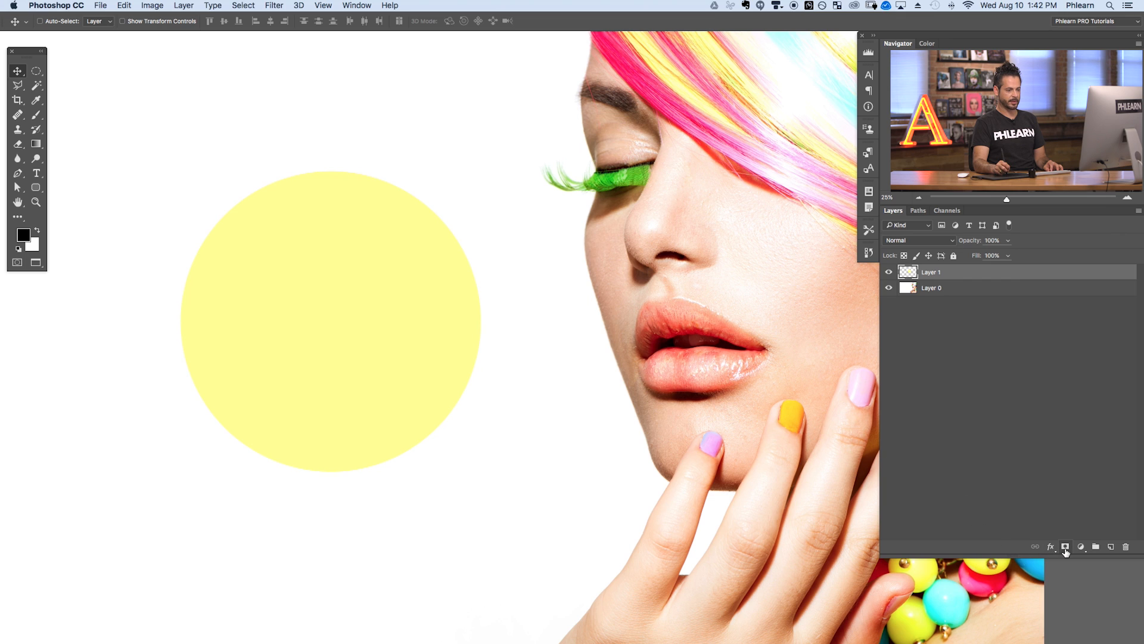
Add a Reveal All layer mask to Layer 1.
left_click(181, 4)
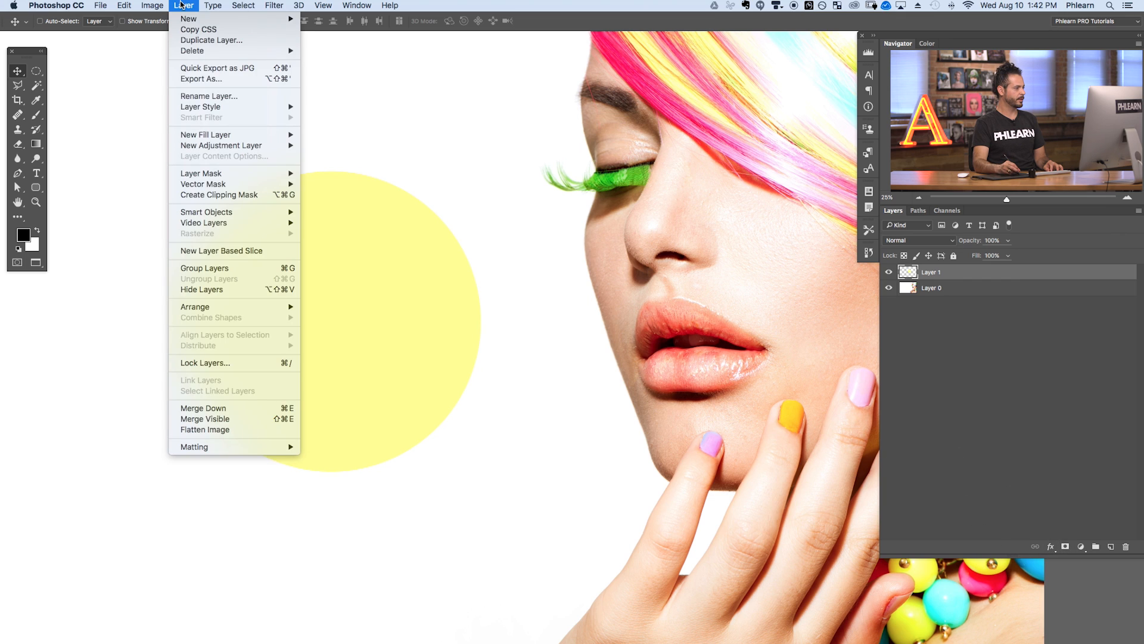
mouse_move(217, 174)
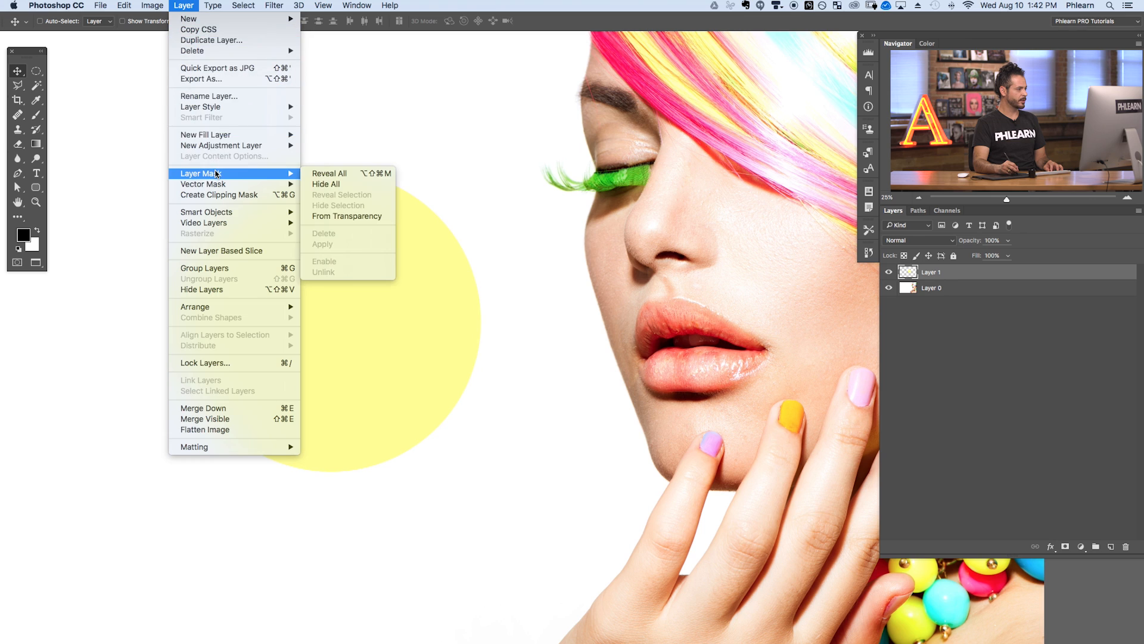
left_click(350, 174)
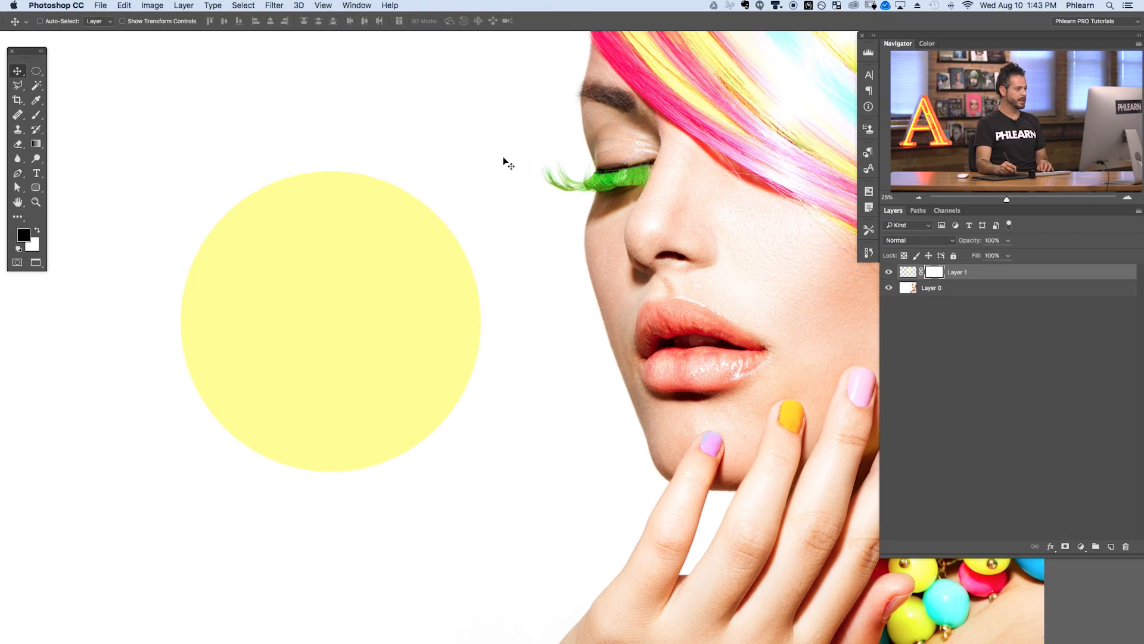
Hide streaks of the circle by painting black on its mask with a size-325 brush, and restore them by painting white.
key("b")
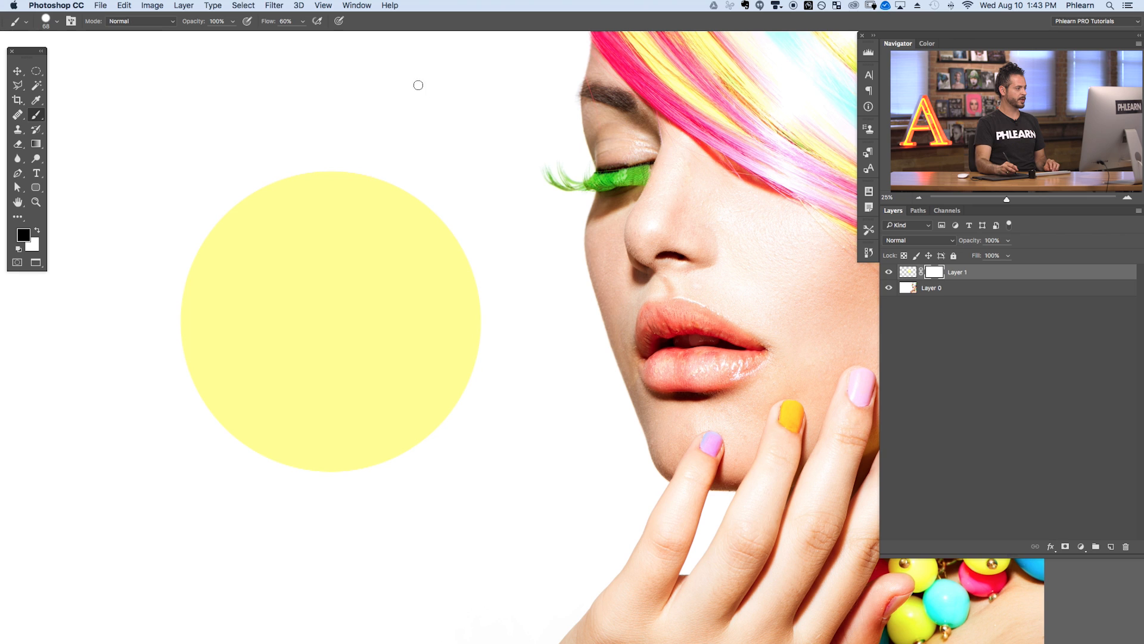
left_click_drag(301, 238, 346, 238)
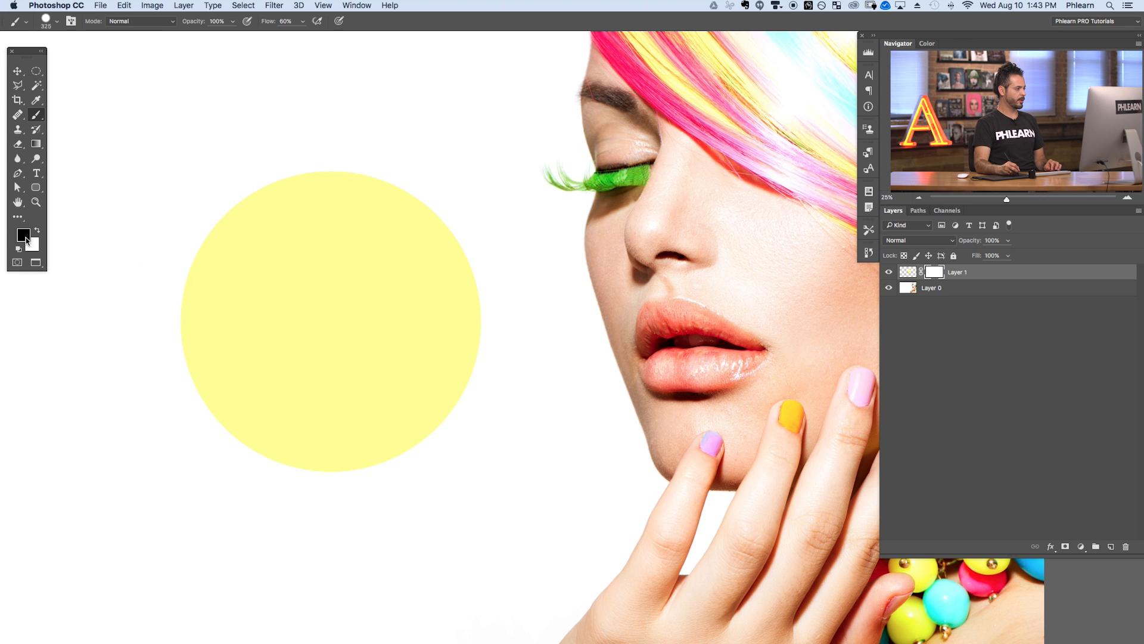
mouse_move(155, 288)
left_mouse_down()
mouse_move(411, 190)
mouse_move(468, 182)
left_mouse_up()
mouse_move(291, 289)
left_mouse_down()
mouse_move(166, 406)
mouse_move(475, 261)
mouse_move(334, 432)
mouse_move(537, 323)
mouse_move(332, 580)
left_mouse_up()
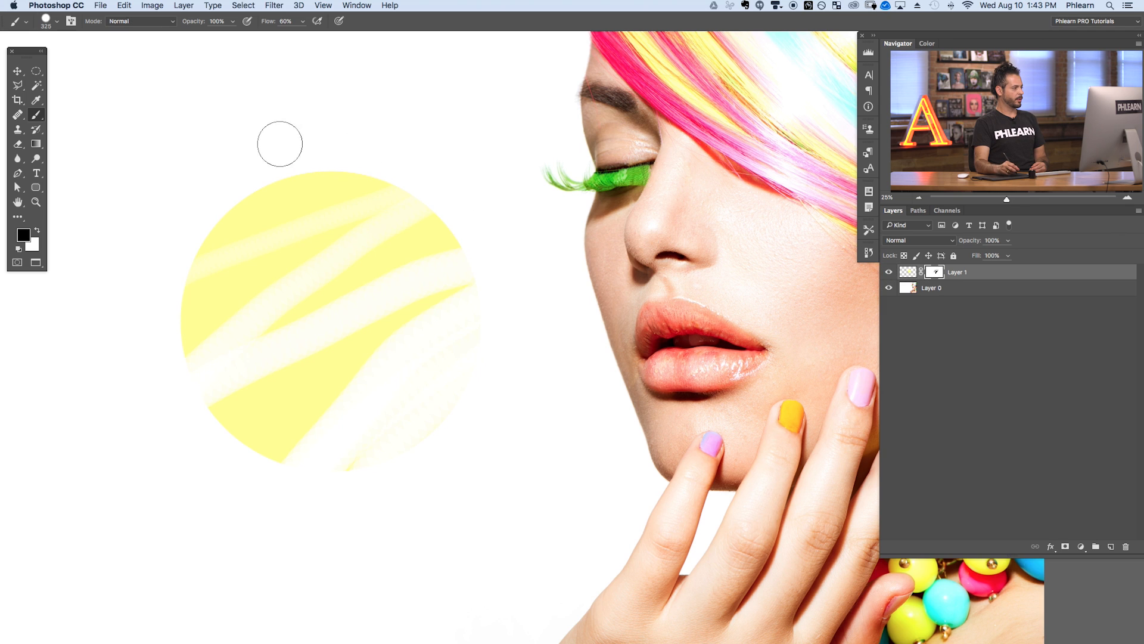
mouse_move(138, 306)
left_mouse_down()
mouse_move(435, 161)
mouse_move(107, 440)
mouse_move(107, 509)
mouse_move(438, 313)
left_mouse_up()
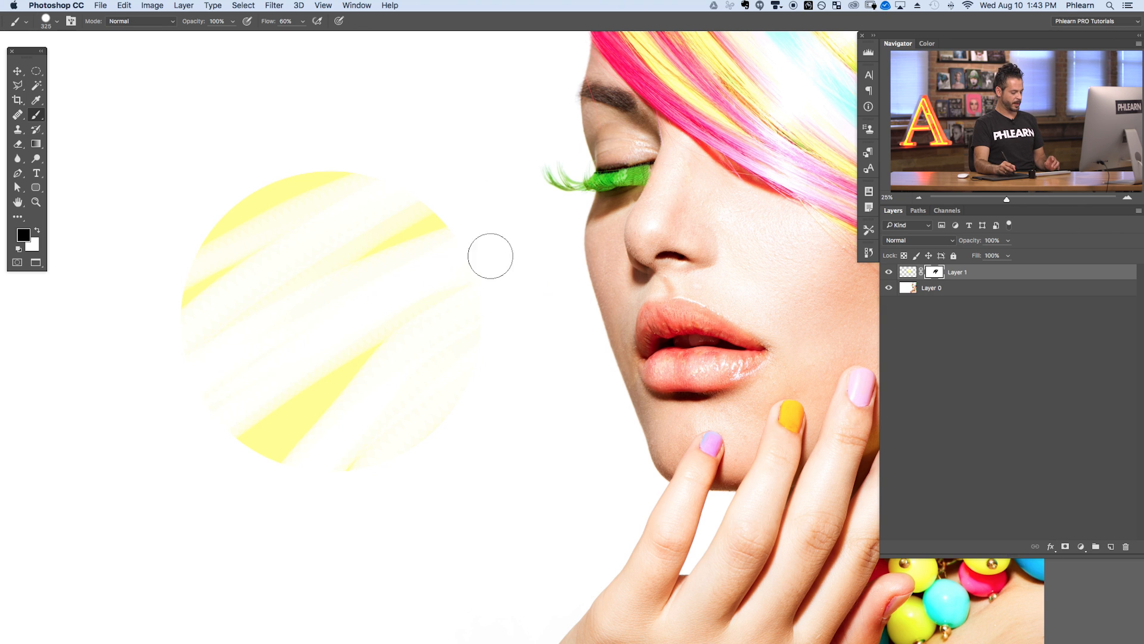
mouse_move(187, 229)
left_mouse_down()
mouse_move(189, 263)
mouse_move(566, 169)
mouse_move(467, 238)
mouse_move(419, 332)
mouse_move(467, 322)
mouse_move(457, 375)
left_mouse_up()
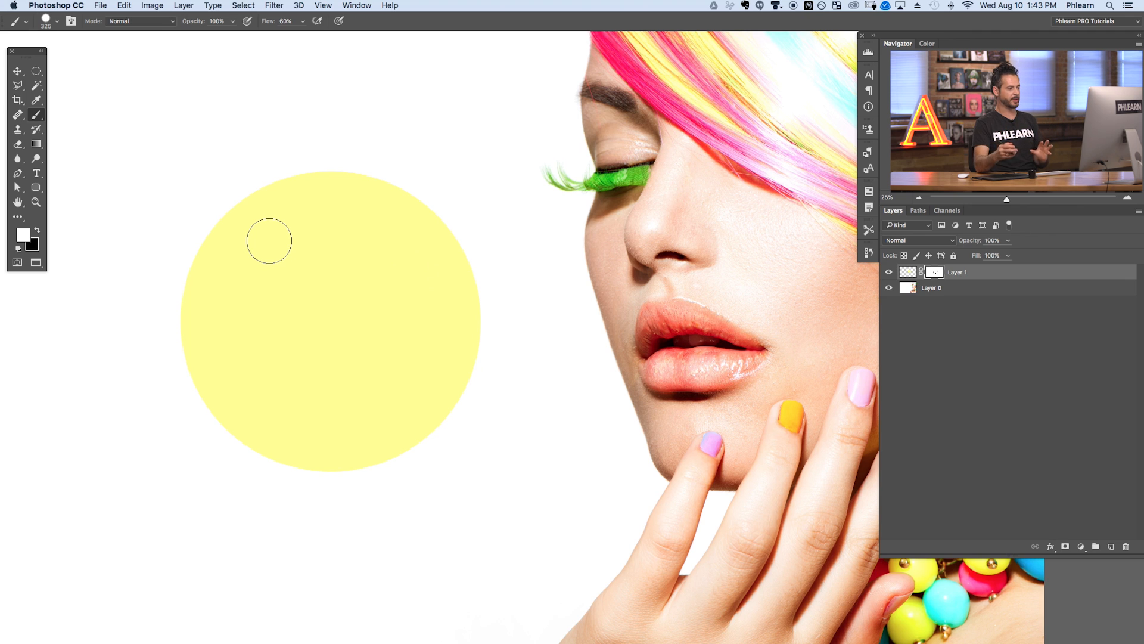
Hide a diagonal band of the circle by painting black on its mask, and restore it by painting white.
key("x")
left_click_drag(153, 382, 585, 202)
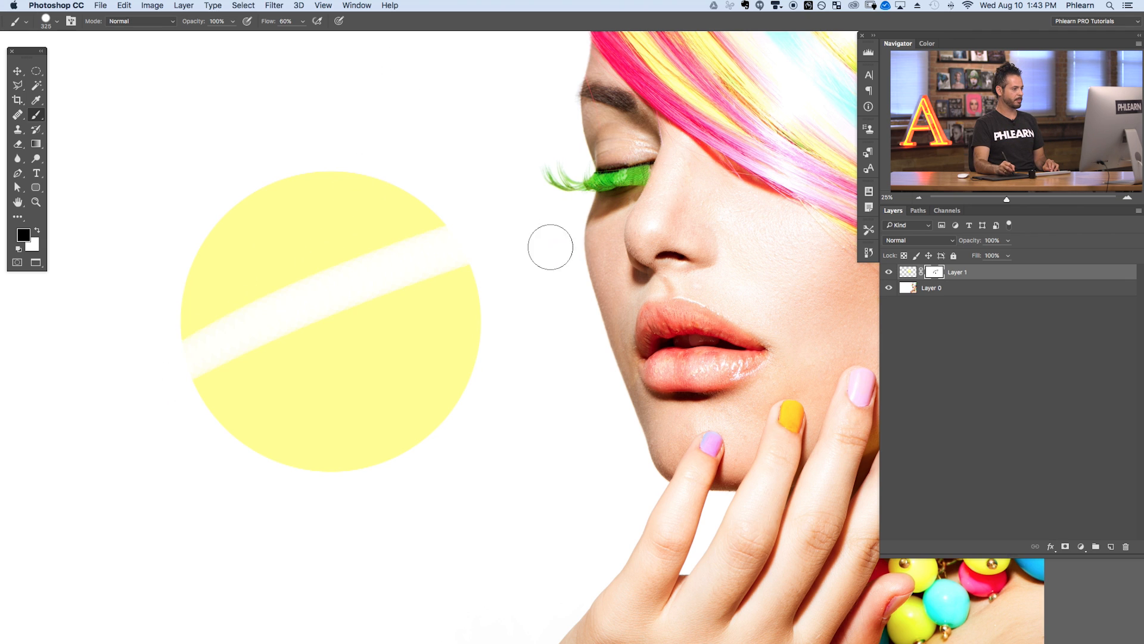
key("x")
mouse_move(524, 245)
left_mouse_down()
mouse_move(470, 237)
mouse_move(505, 224)
mouse_move(431, 186)
mouse_move(166, 292)
mouse_move(485, 224)
left_mouse_up()
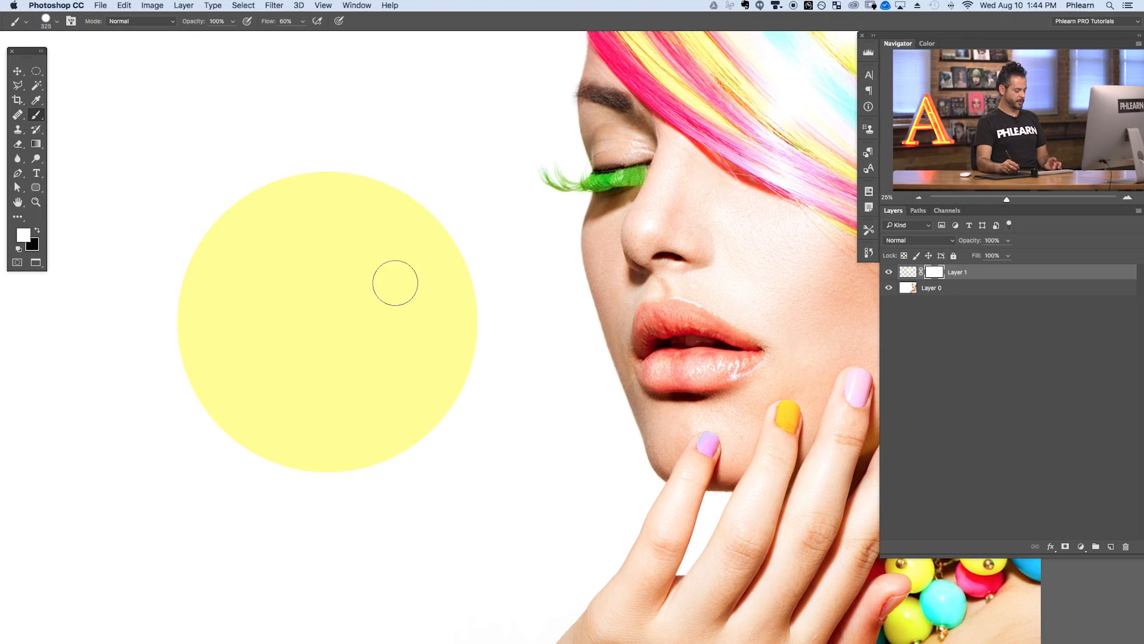
Paint black streaks over the circle on Layer 1's mask and undo the painting.
key("x")
mouse_move(178, 263)
left_mouse_down()
mouse_move(424, 214)
mouse_move(528, 273)
mouse_move(320, 472)
left_mouse_up()
key("super+z")
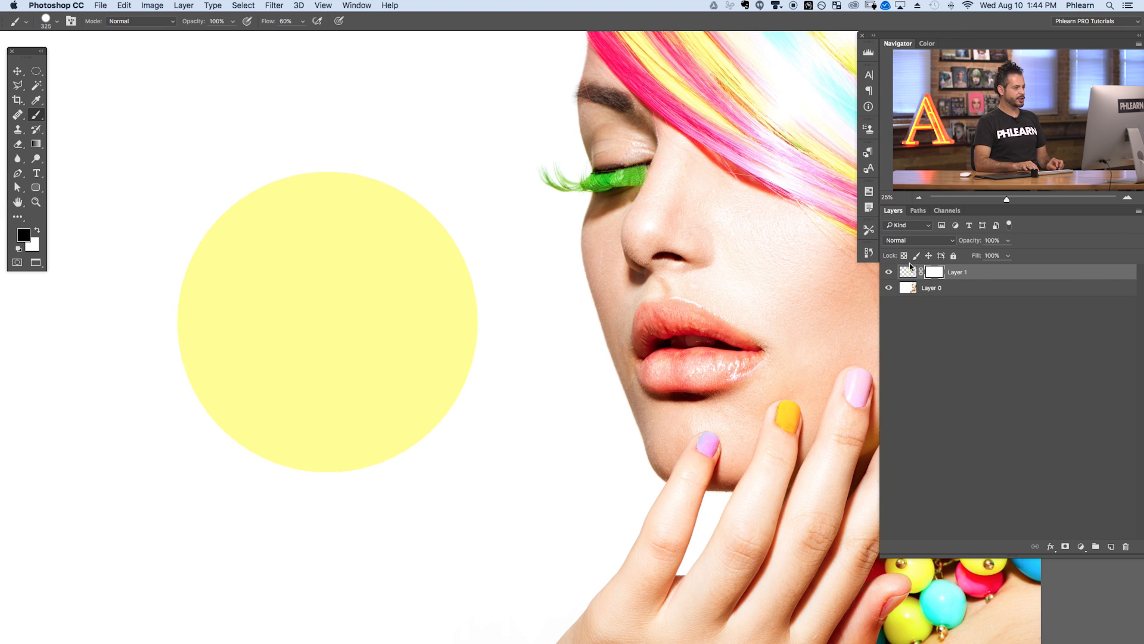
Fill Layer 1's mask with Black to hide the whole circle, and return to the Brush tool.
key("shift+BackSpace")
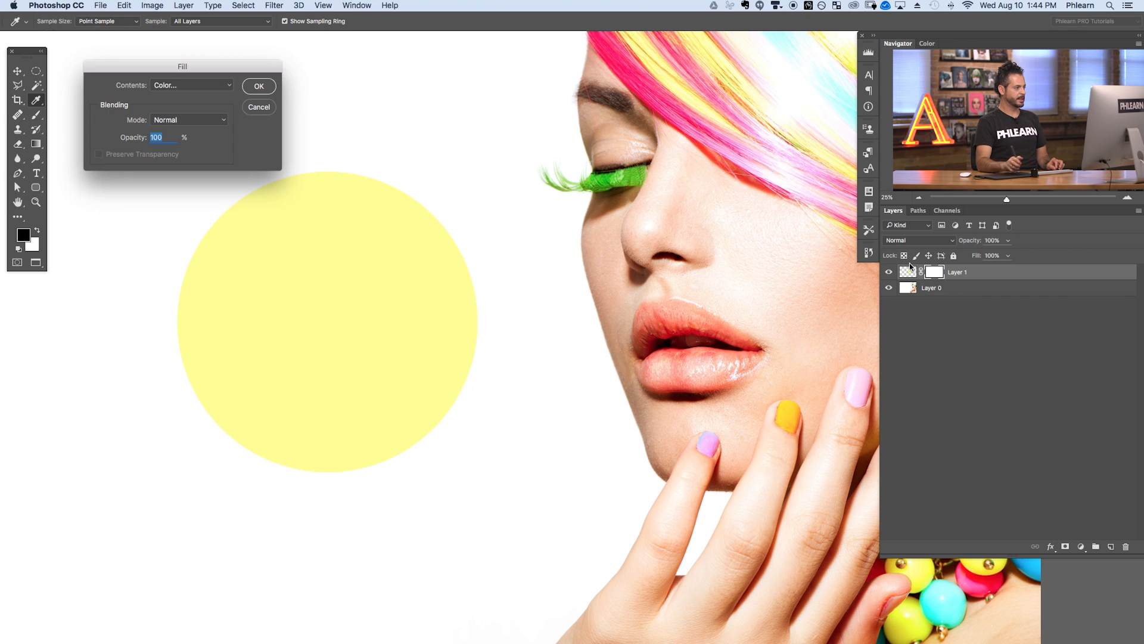
left_click(182, 87)
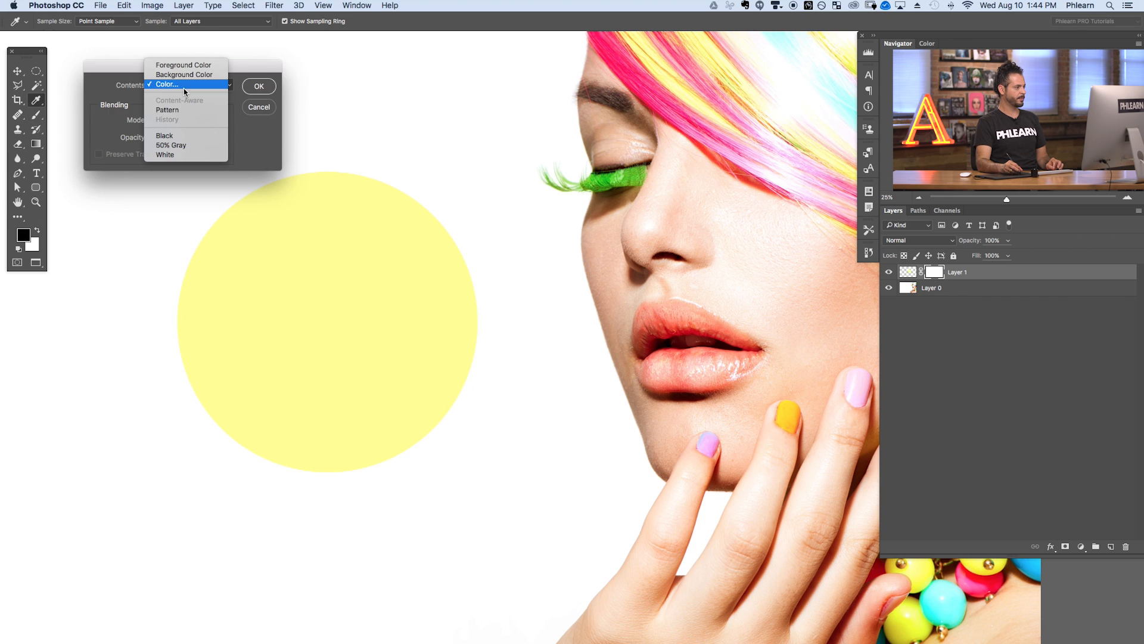
left_click(179, 135)
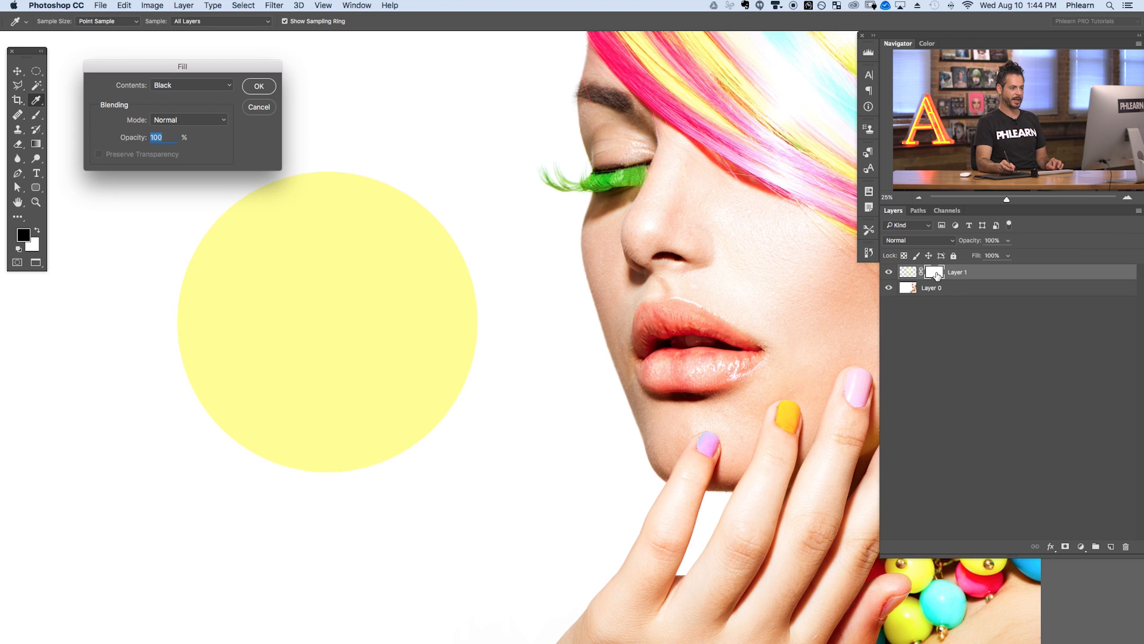
left_click(258, 86)
key("b")
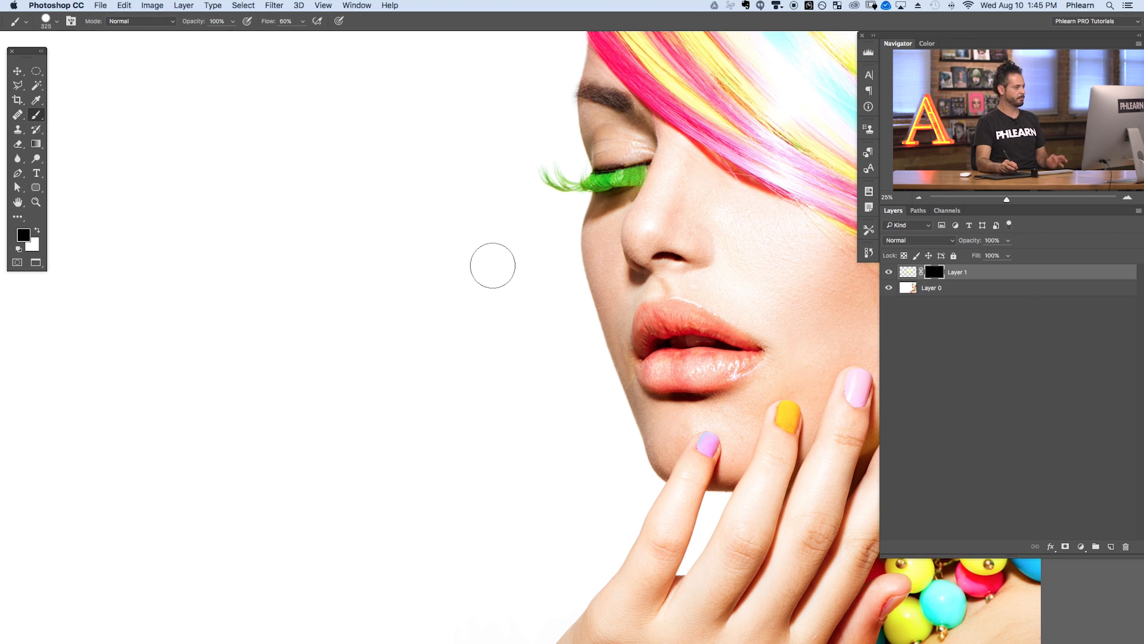
Fill Layer 1's mask with White to reveal the whole circle.
key("shift+BackSpace")
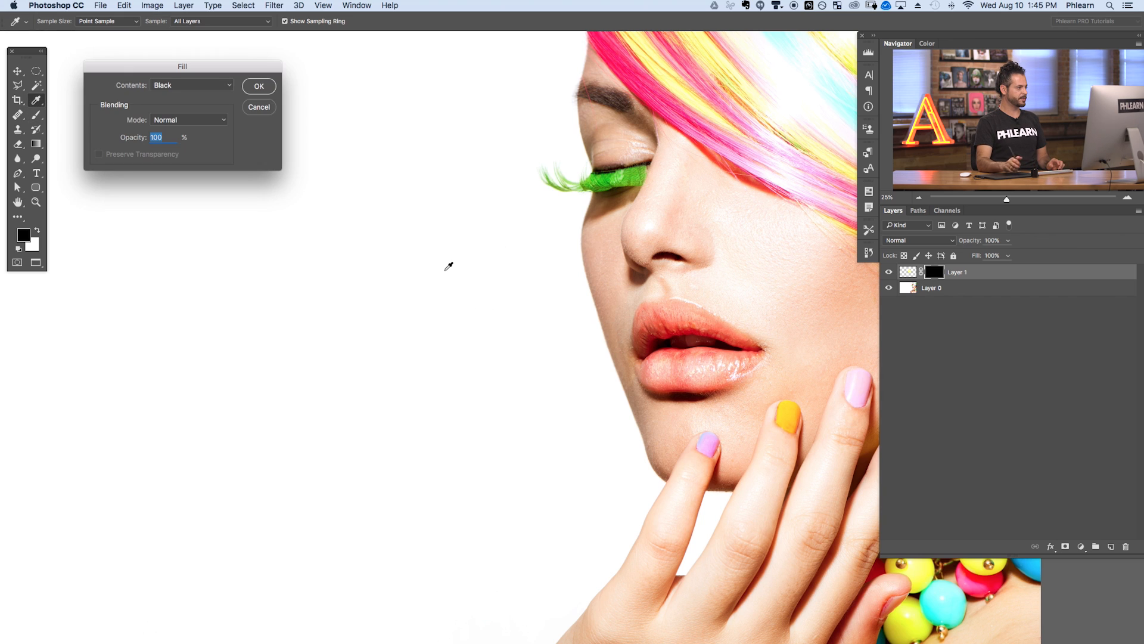
left_click(190, 86)
left_click(179, 104)
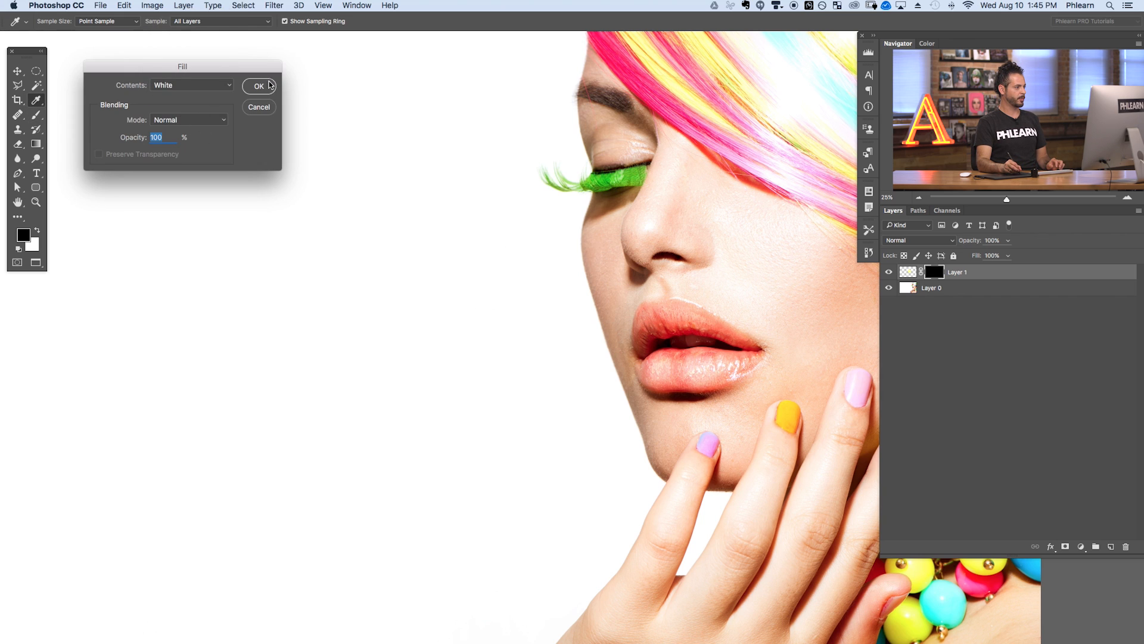
left_click(262, 87)
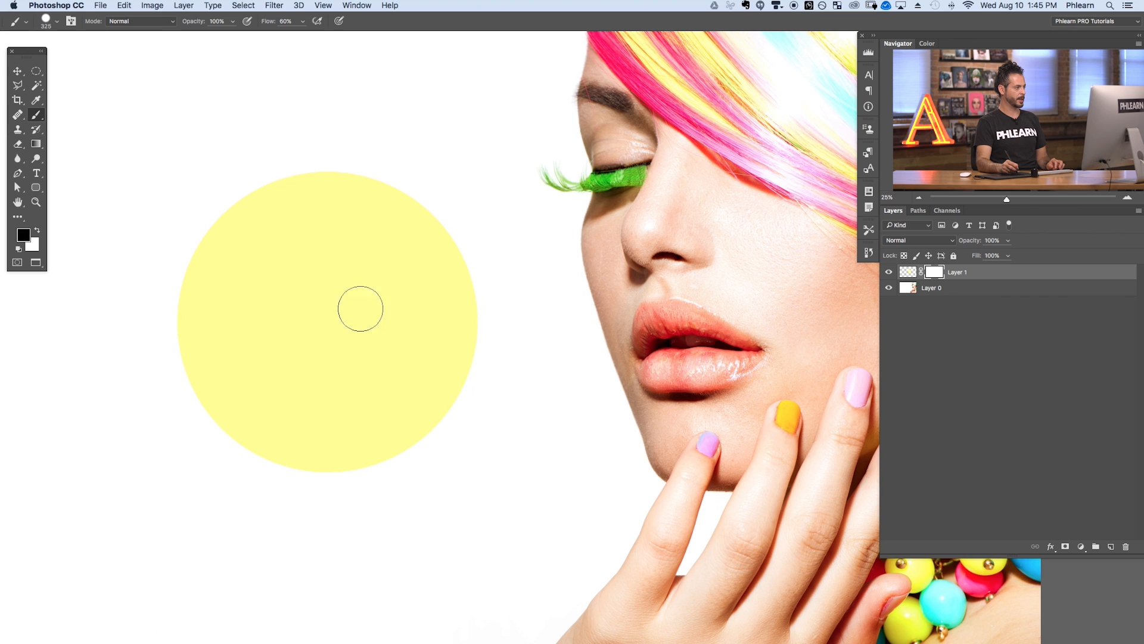
Reduce the brush size to 230 and paint black zigzag streaks across the circle on Layer 1's mask.
left_click_drag(360, 280, 358, 327)
left_click_drag(356, 301, 350, 309)
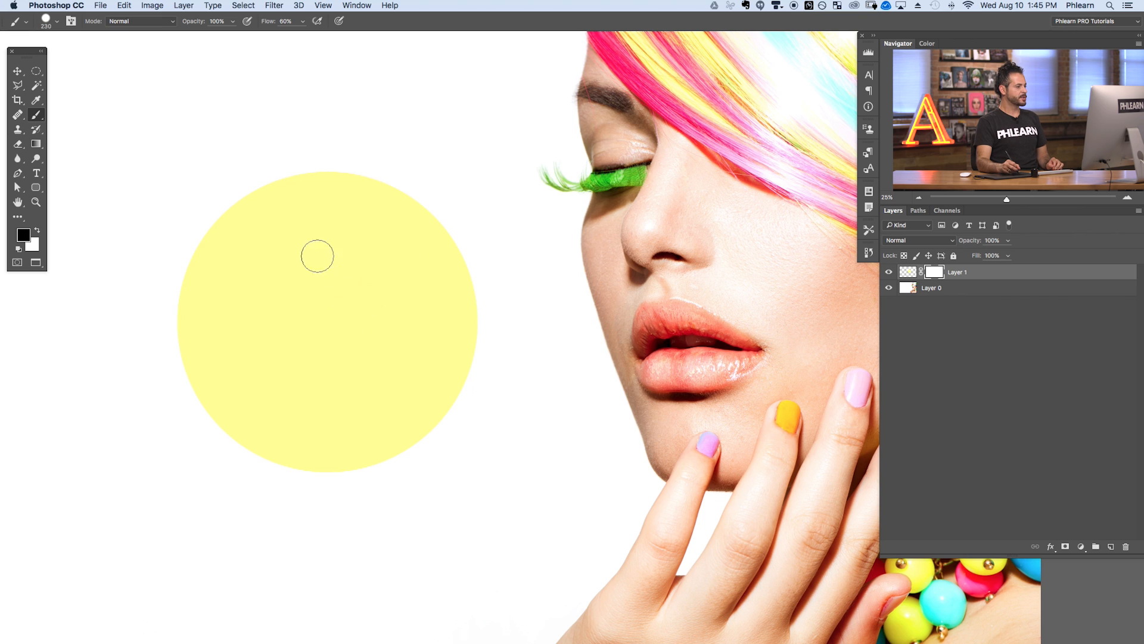
mouse_move(111, 294)
left_mouse_down()
mouse_move(459, 218)
mouse_move(572, 276)
mouse_move(464, 357)
mouse_move(257, 453)
left_mouse_up()
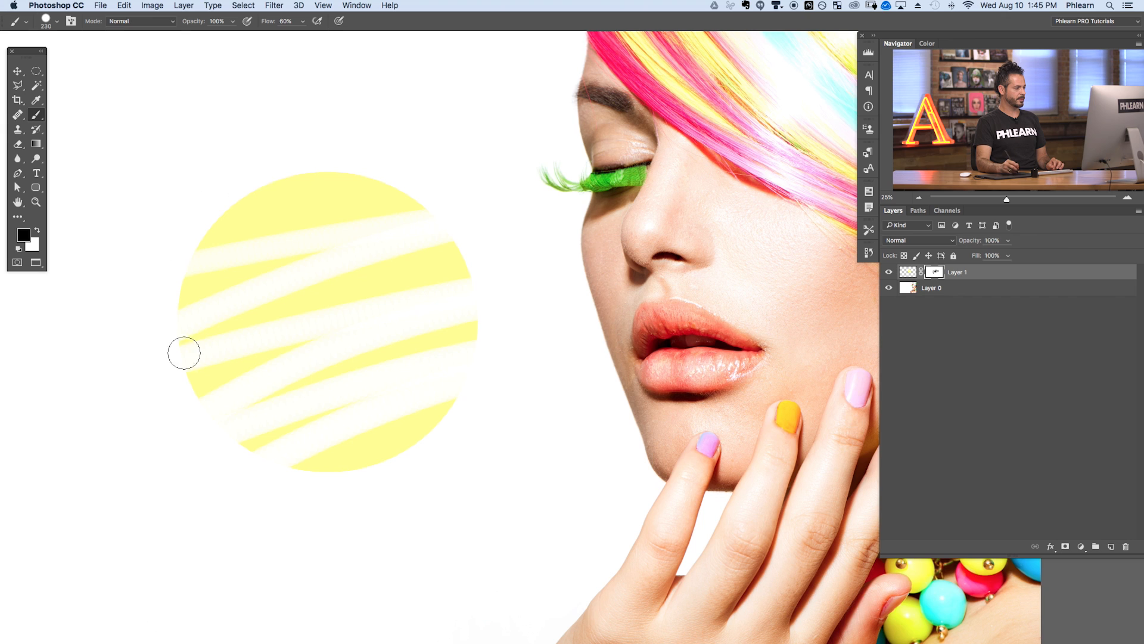
Switch back and forth between viewing Layer 1's mask by itself and the normal image.
left_click(934, 274, "alt")
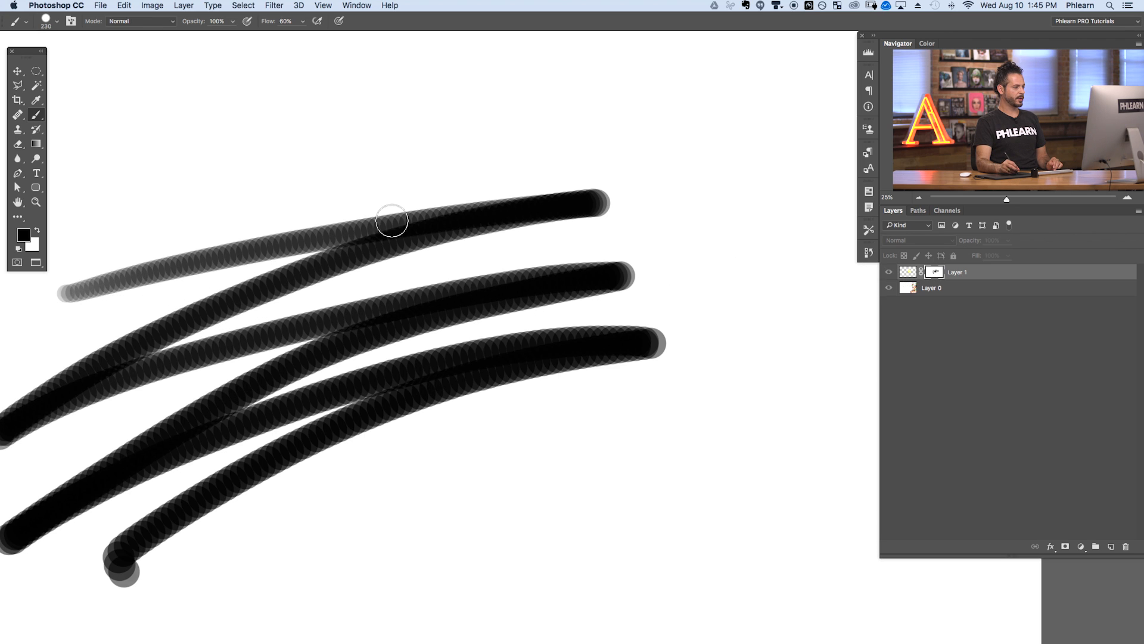
left_click(934, 273, "alt")
left_click(934, 274, "alt")
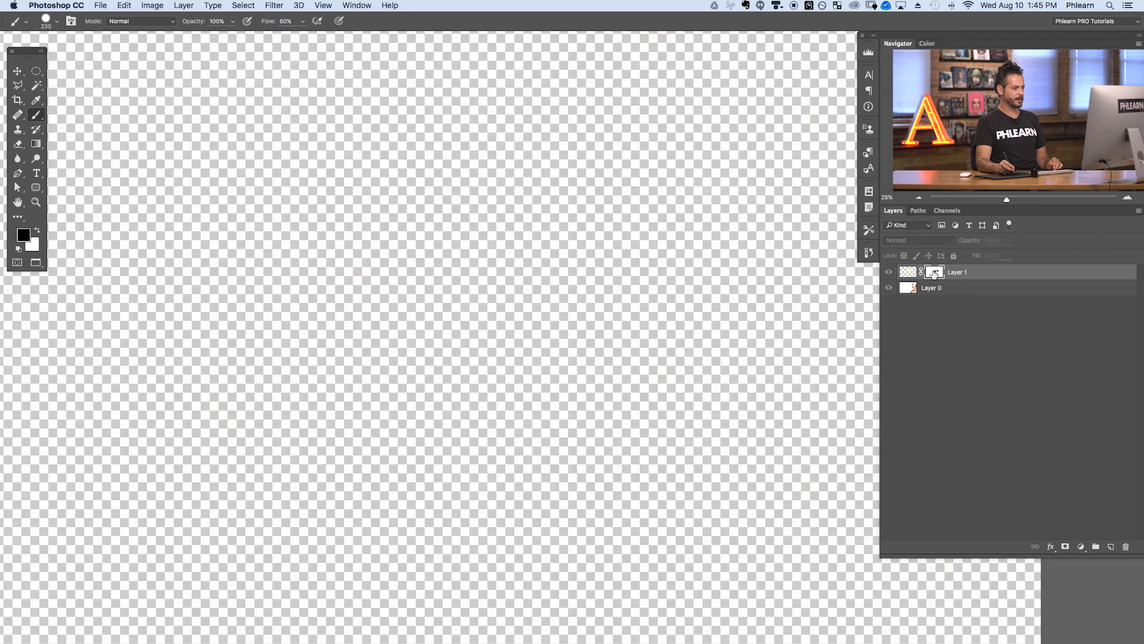
left_click(935, 275, "alt")
left_click(934, 274, "alt")
left_click(935, 276, "alt")
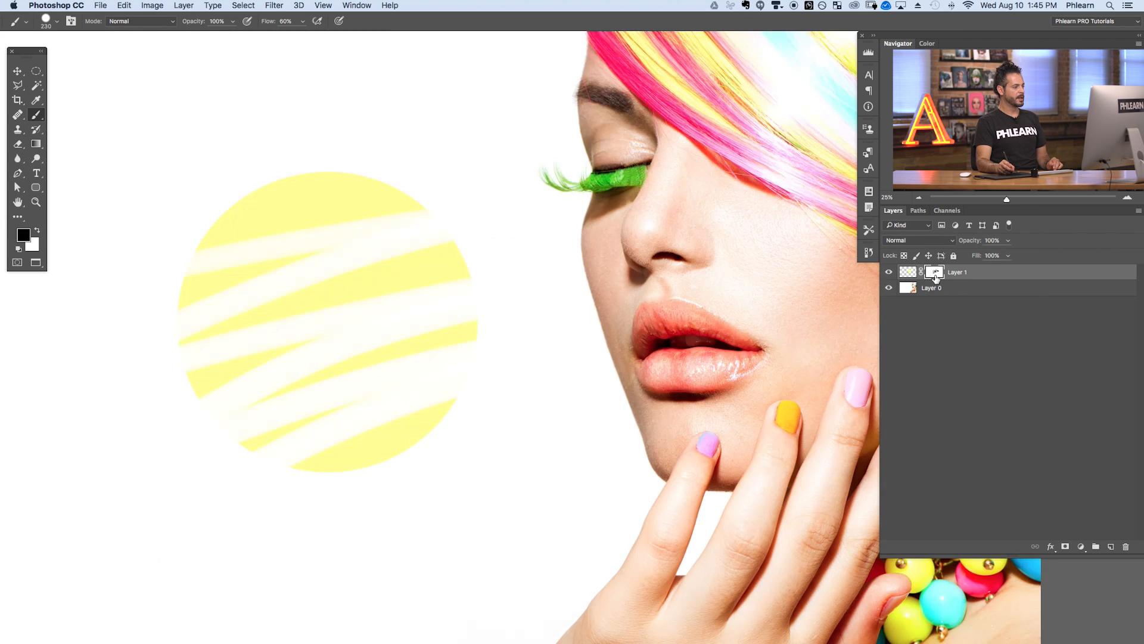
left_click(935, 275, "alt")
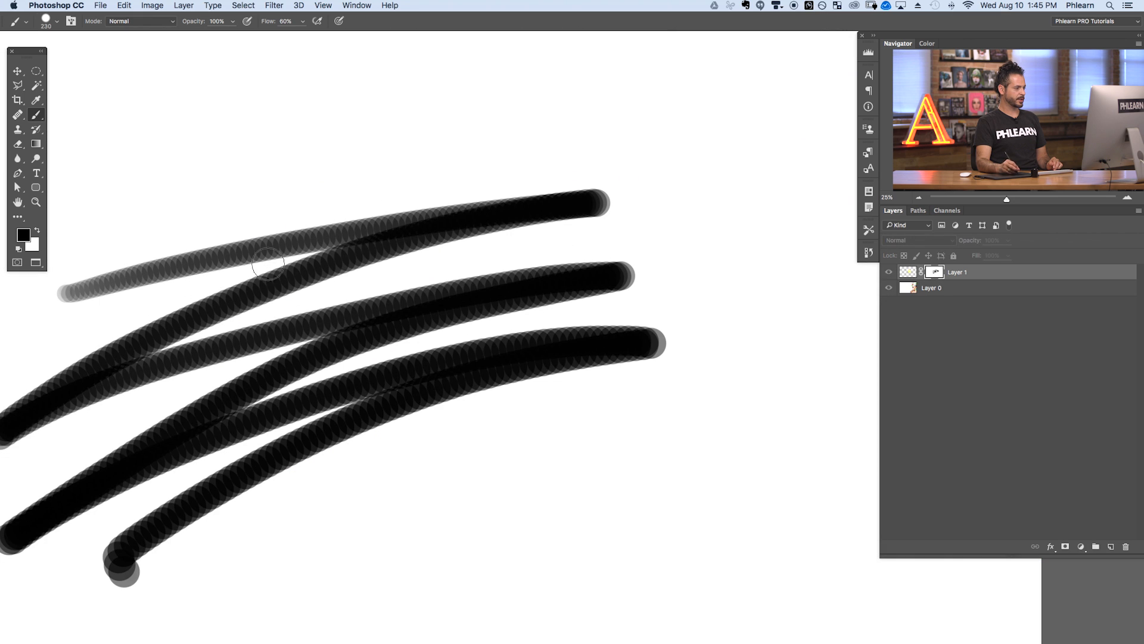
left_click(937, 274, "alt")
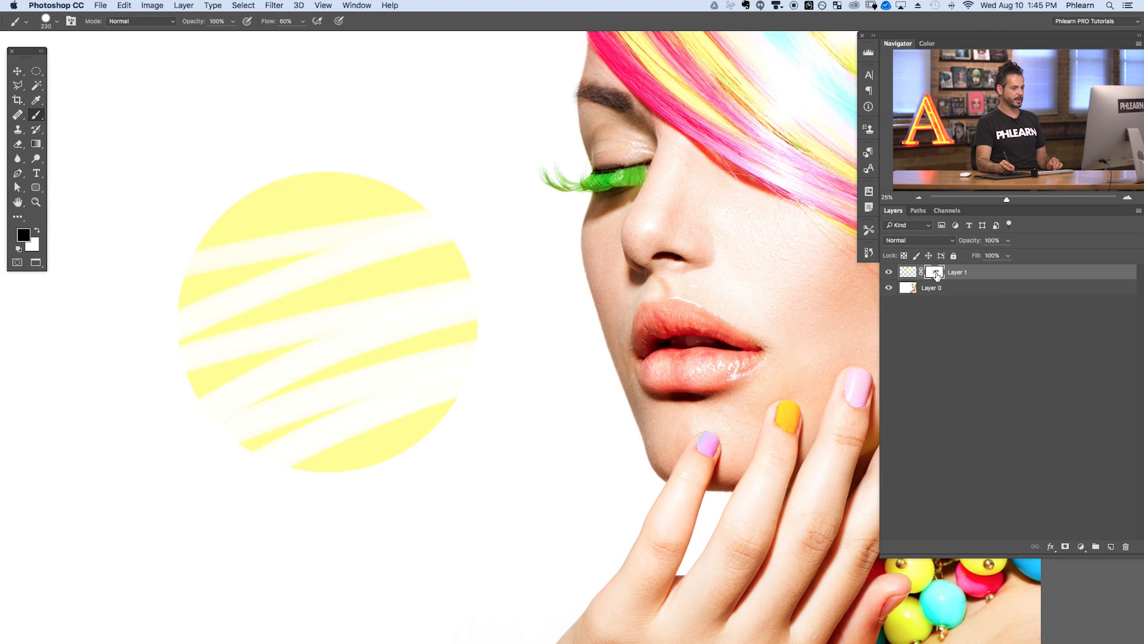
Load Layer 1's mask as a selection and deselect it, doing this twice.
left_click(936, 274, "super")
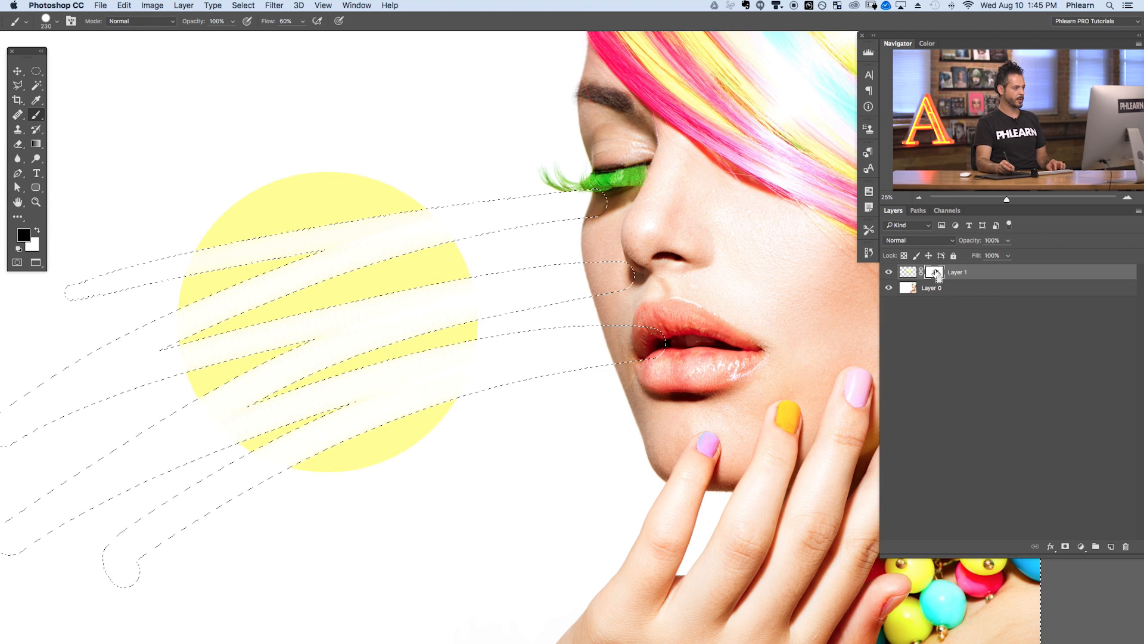
key("super+d")
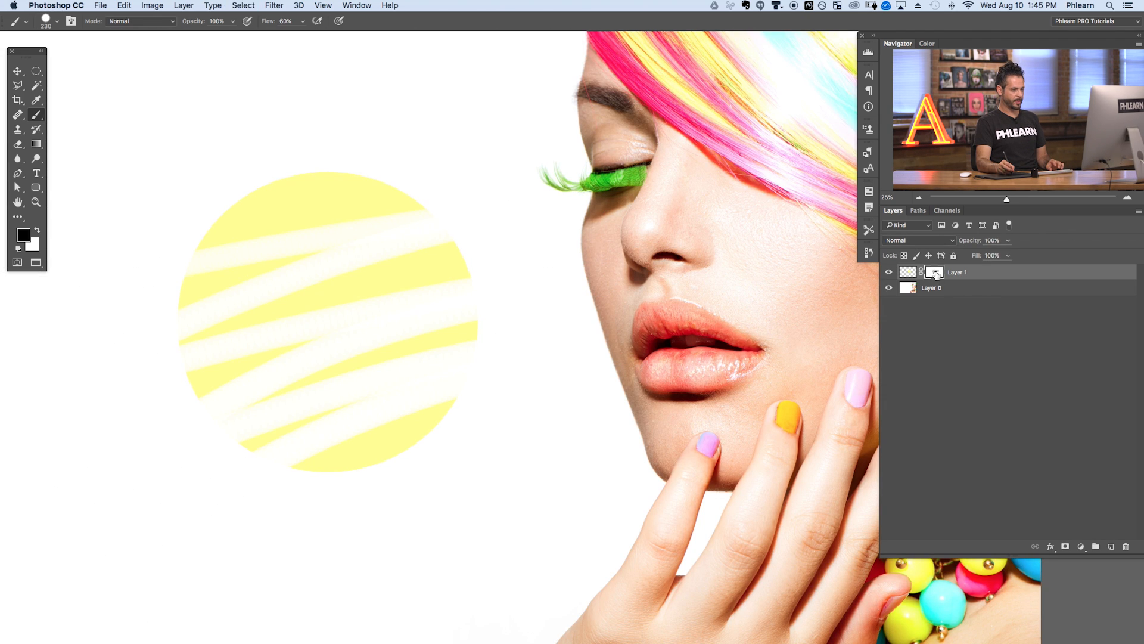
left_click(935, 273, "super")
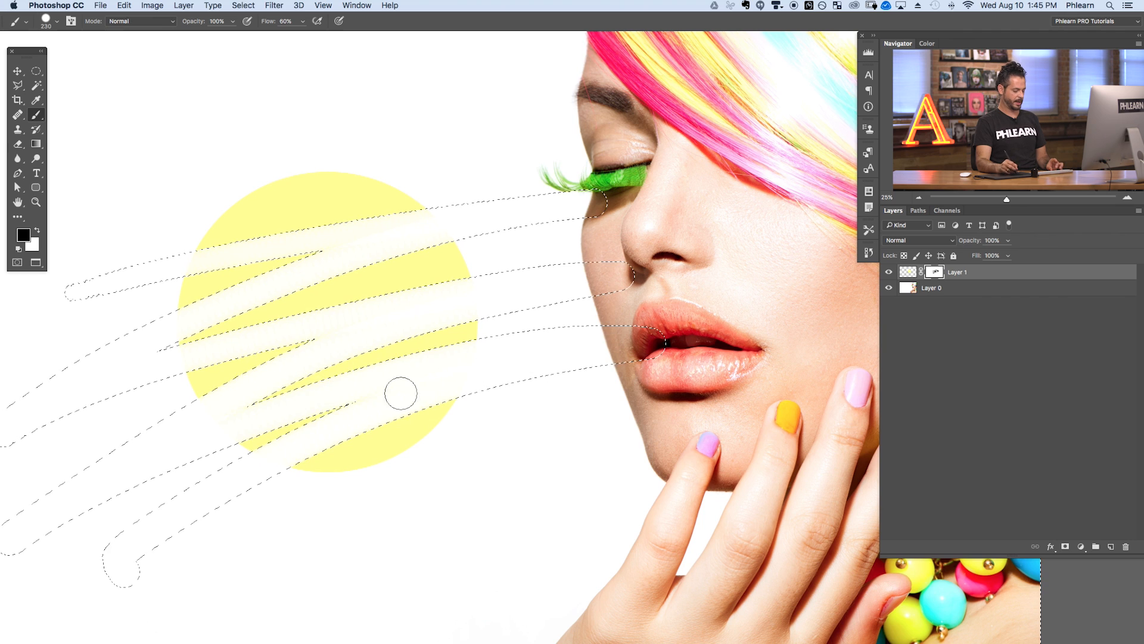
key("super+d")
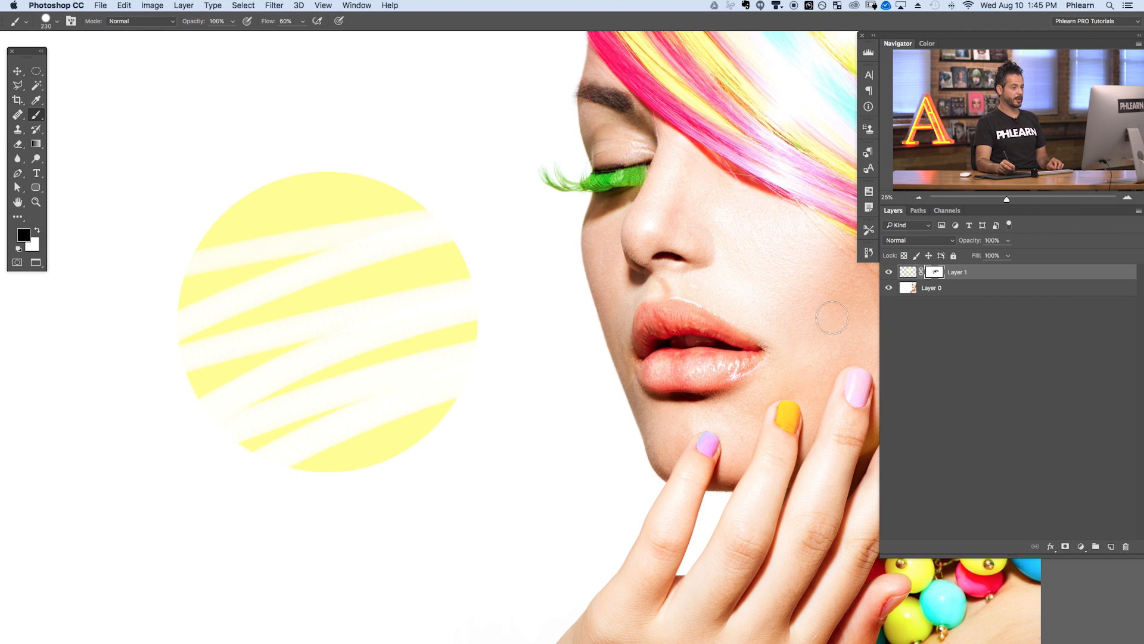
Disable and re-enable Layer 1's mask several times to compare the circle, and toggle the mask's overlay view on and off.
left_click(936, 272, "shift")
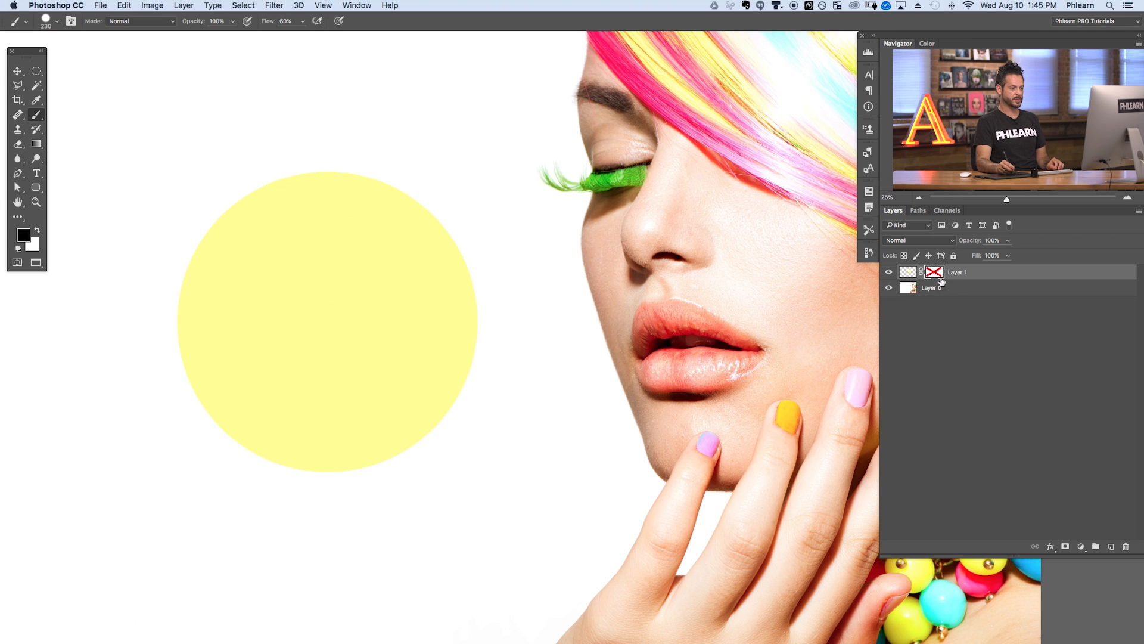
left_click(935, 273, "shift")
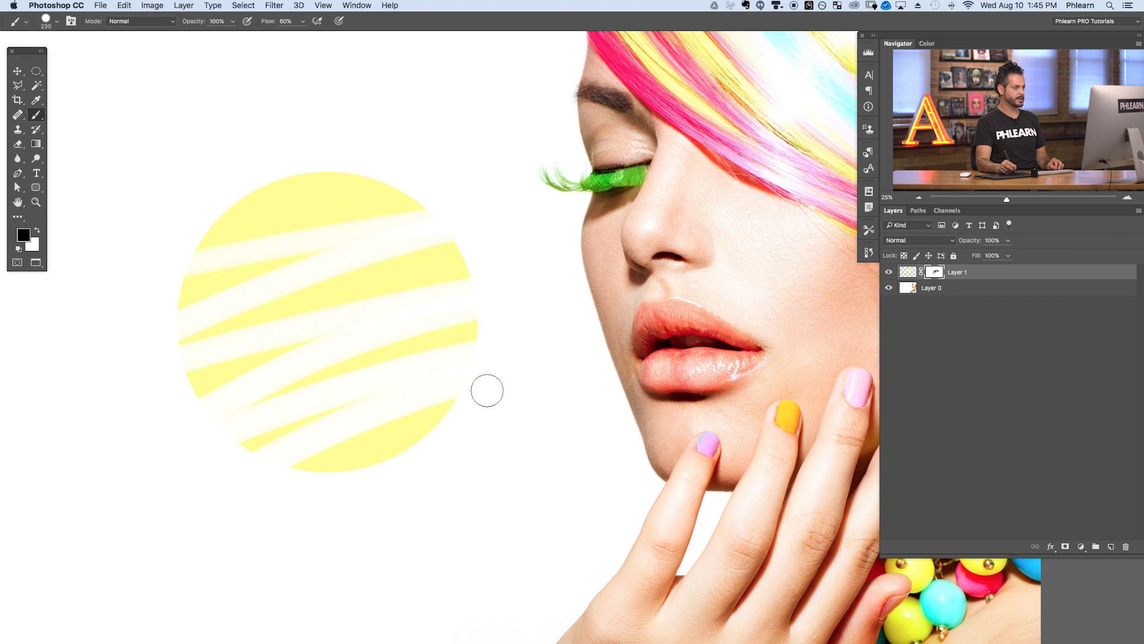
left_click(934, 273, "shift")
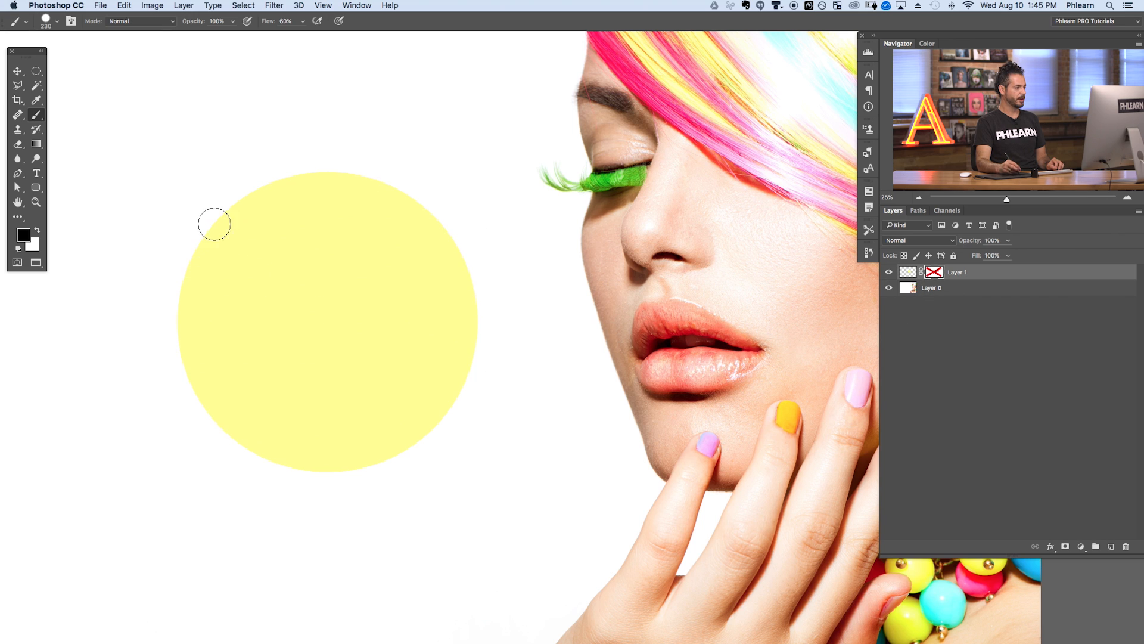
left_click(934, 273, "shift")
left_click(934, 273, "shift")
left_click(935, 273, "shift")
left_click(935, 274, "shift")
left_click(936, 275, "shift")
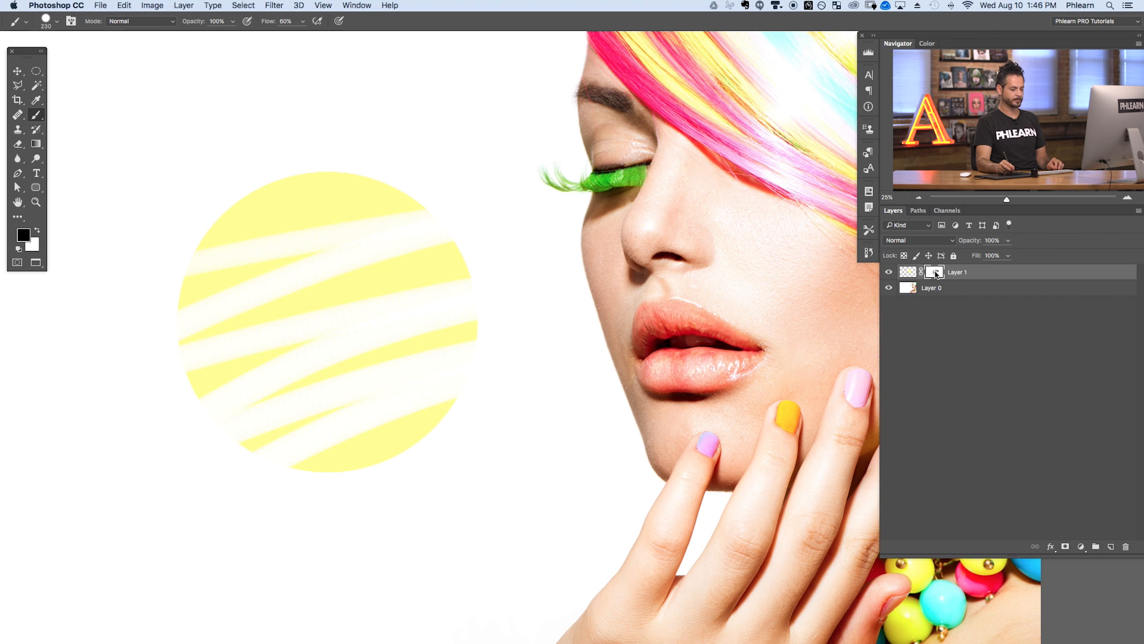
left_click(933, 274, "alt+shift")
left_click(933, 274, "alt+shift")
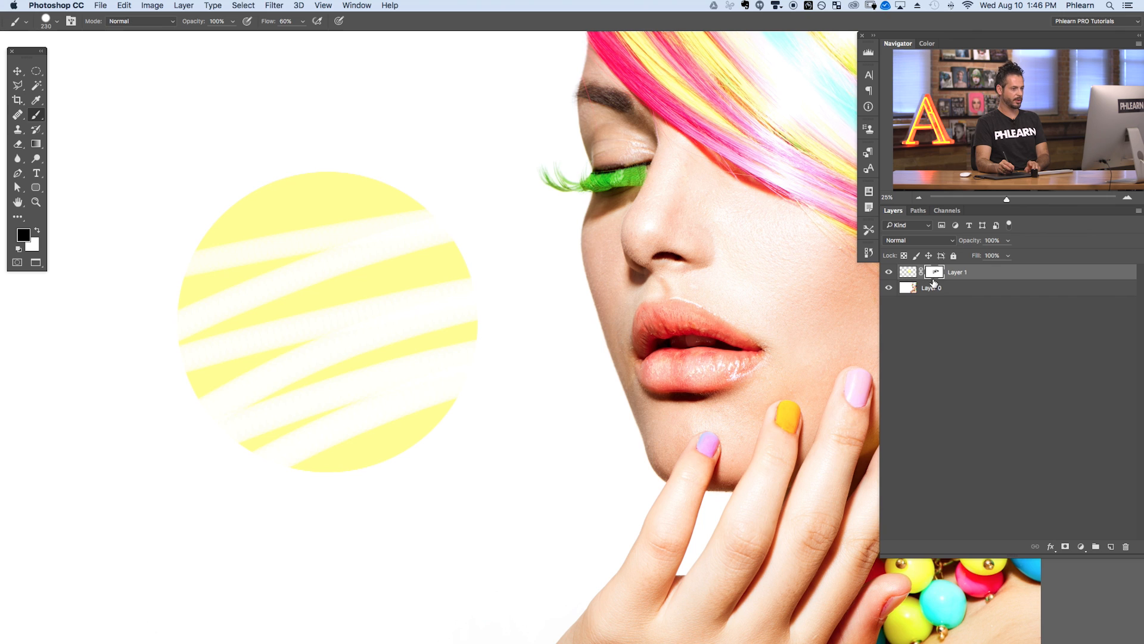
Paint a straight black line from beside the circle to the chin on a new layer, and delete that layer.
key("super+alt+shift+n")
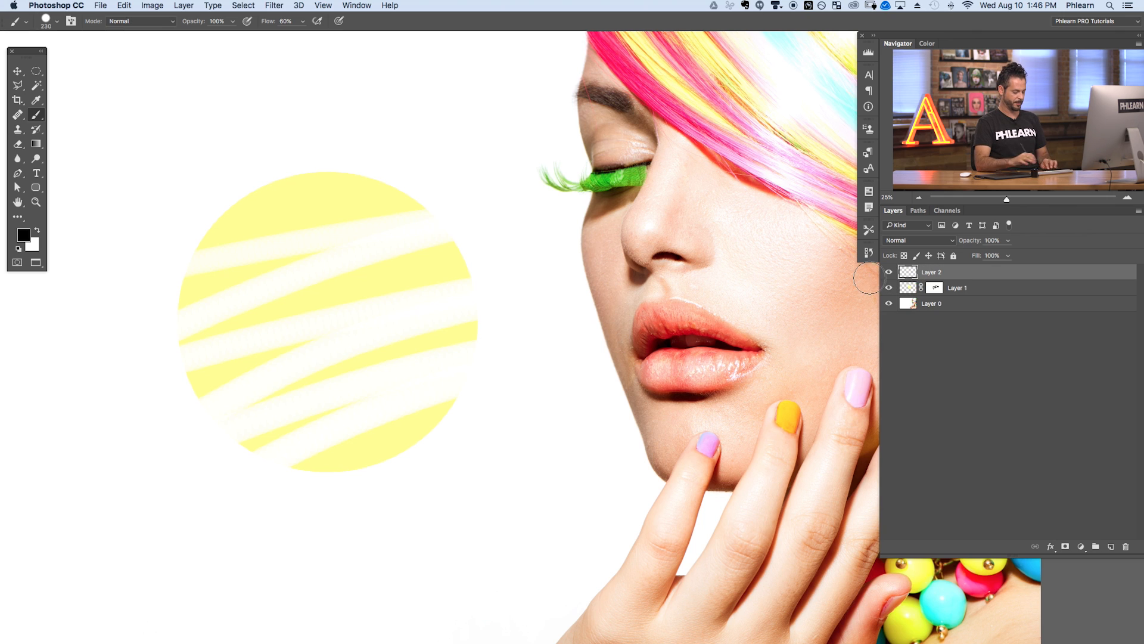
left_click(460, 159)
left_click(674, 442, "shift")
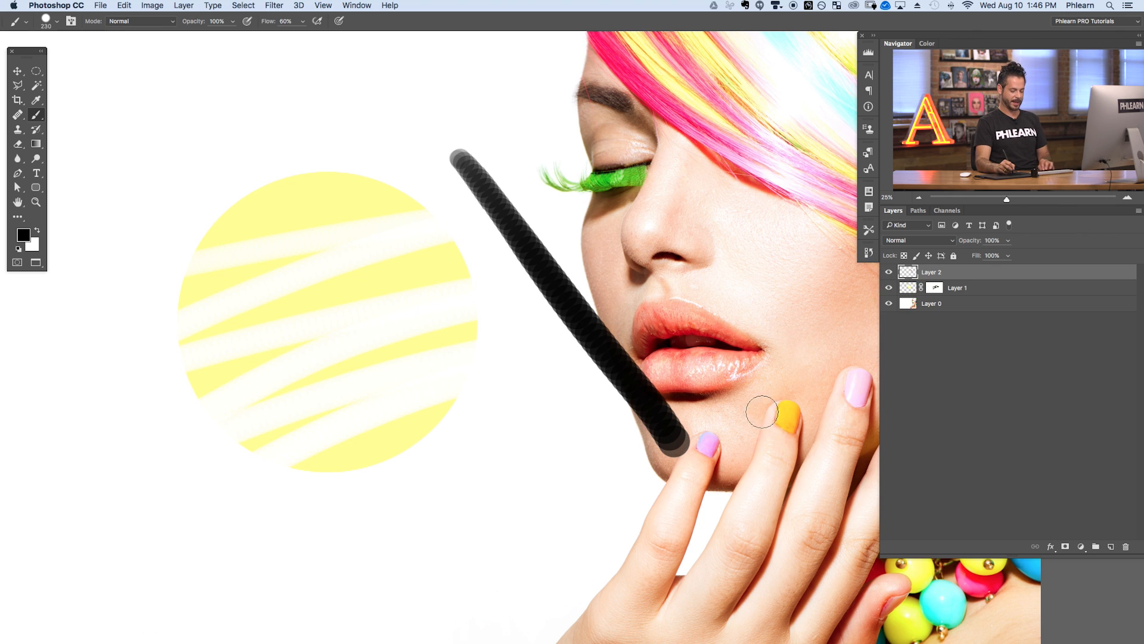
key("BackSpace")
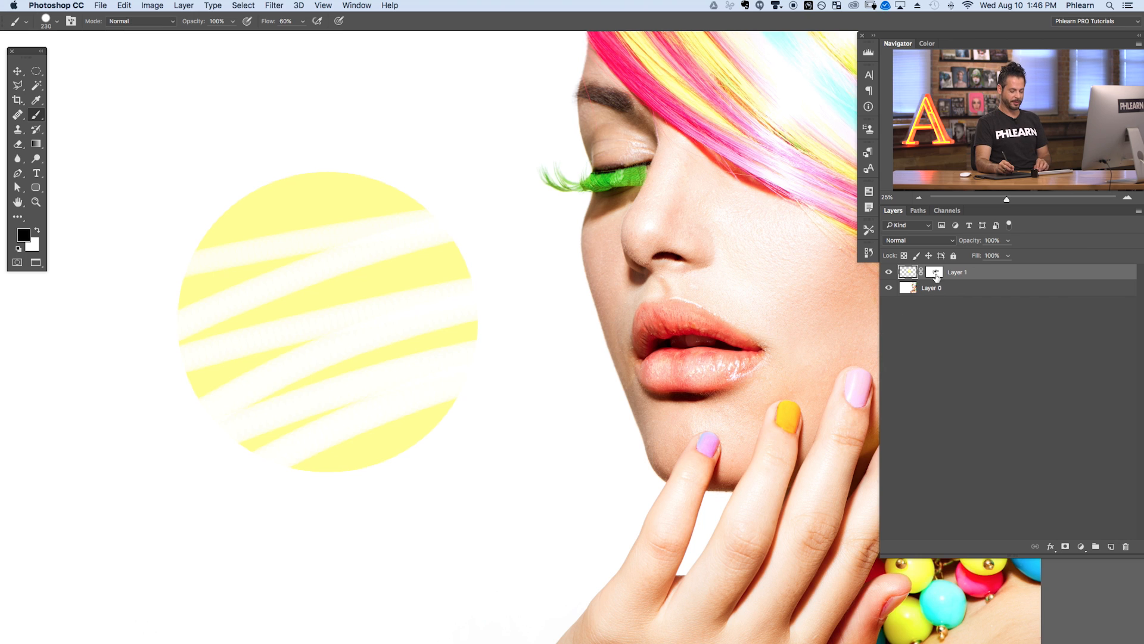
Show and hide Layer 1's mask as a red overlay on the image twice.
key("backslash")
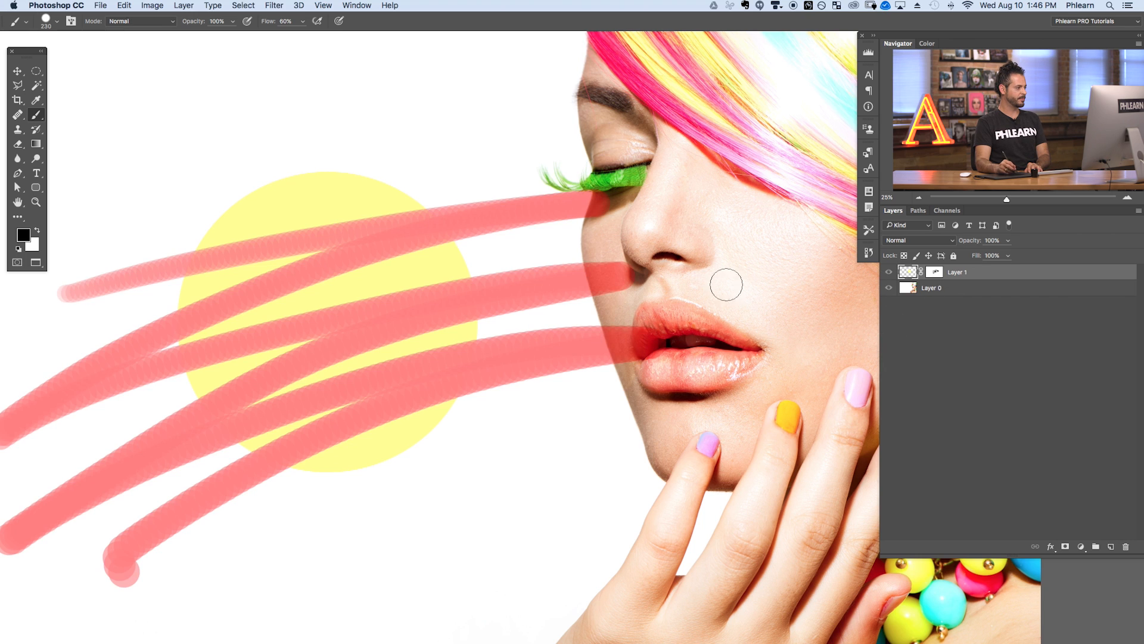
key("backslash")
key("backslash")
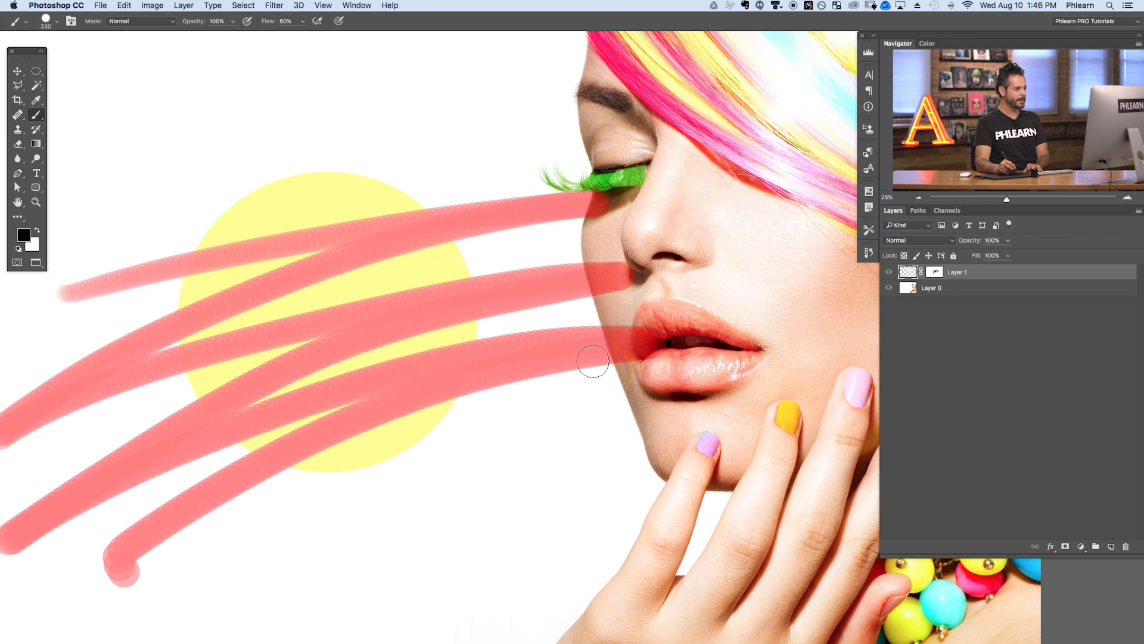
key("backslash")
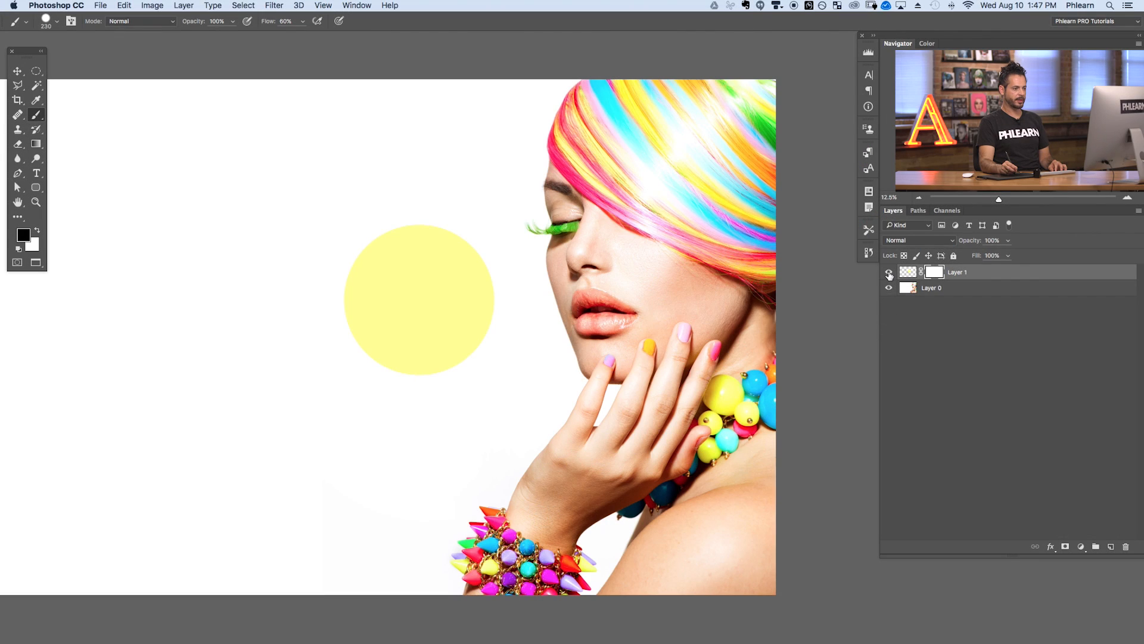
Hide Layer 1 and activate the Magic Wand tool for selecting in the portrait photo.
left_click(889, 272)
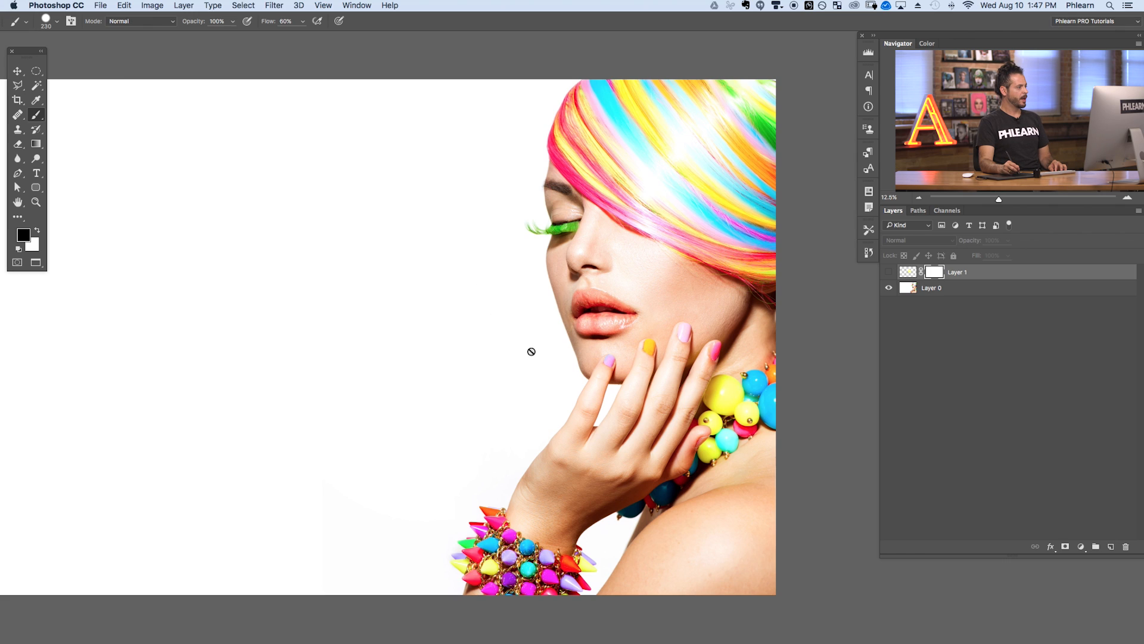
left_click(43, 85)
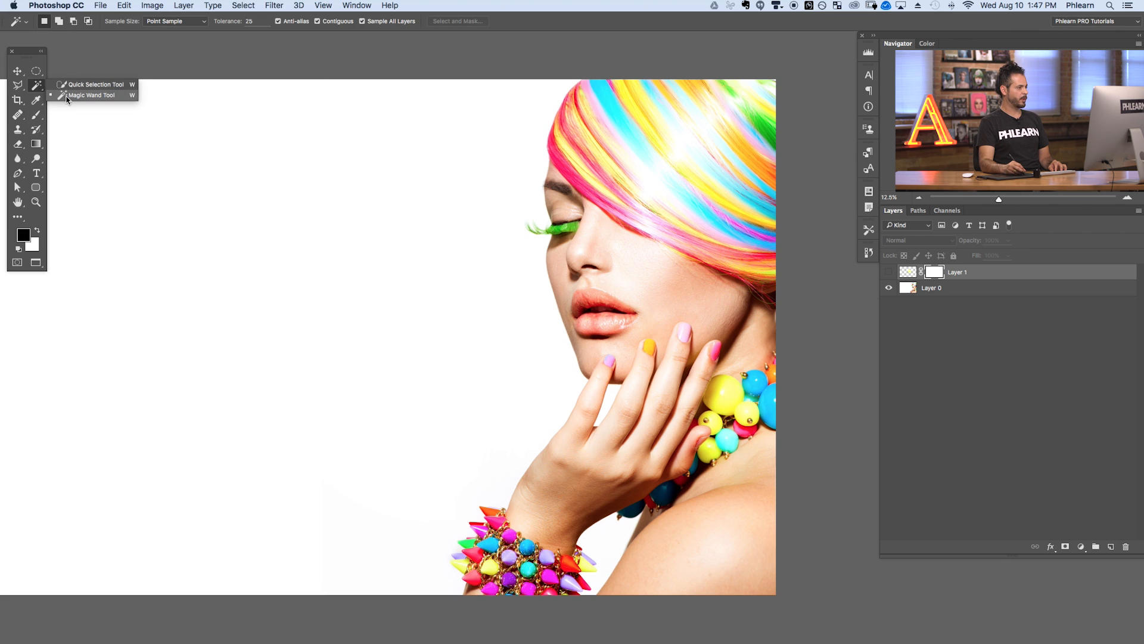
left_click(66, 97)
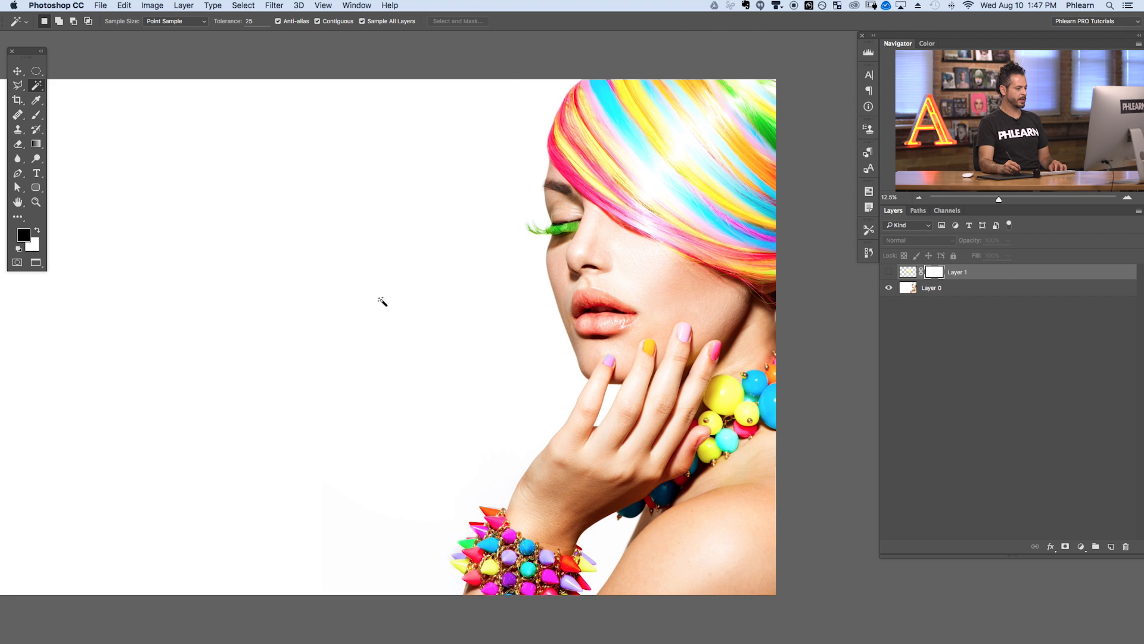
scroll(403, 399, "left", 3)
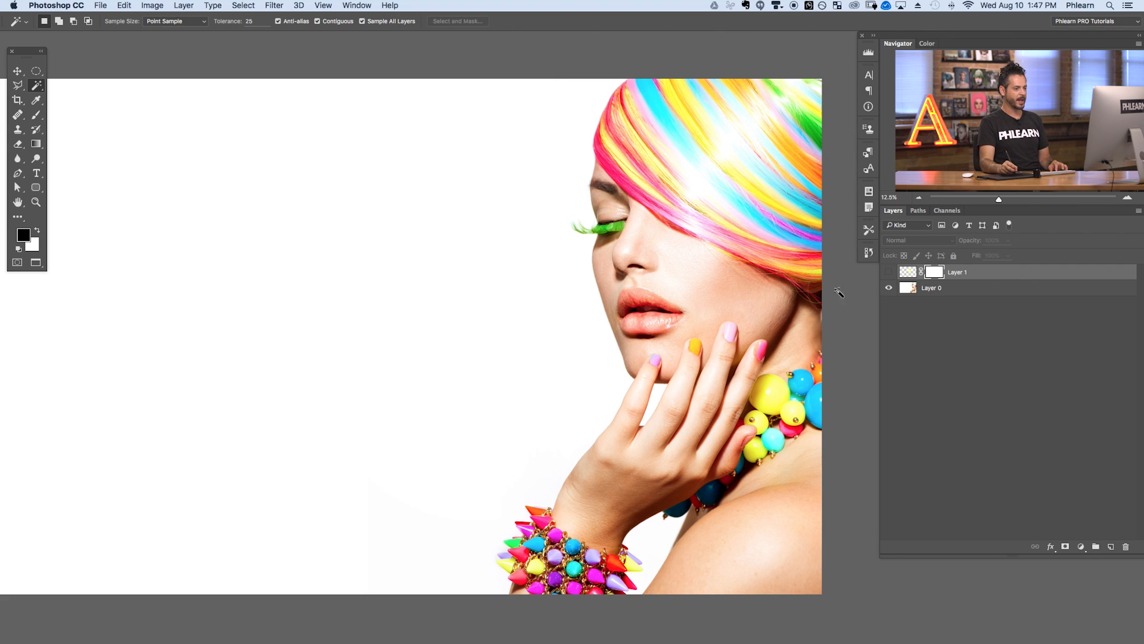
Select Layer 0's white background, including the enclosed gaps below the chin and beside the arm, and add a layer mask from it.
left_click(951, 291)
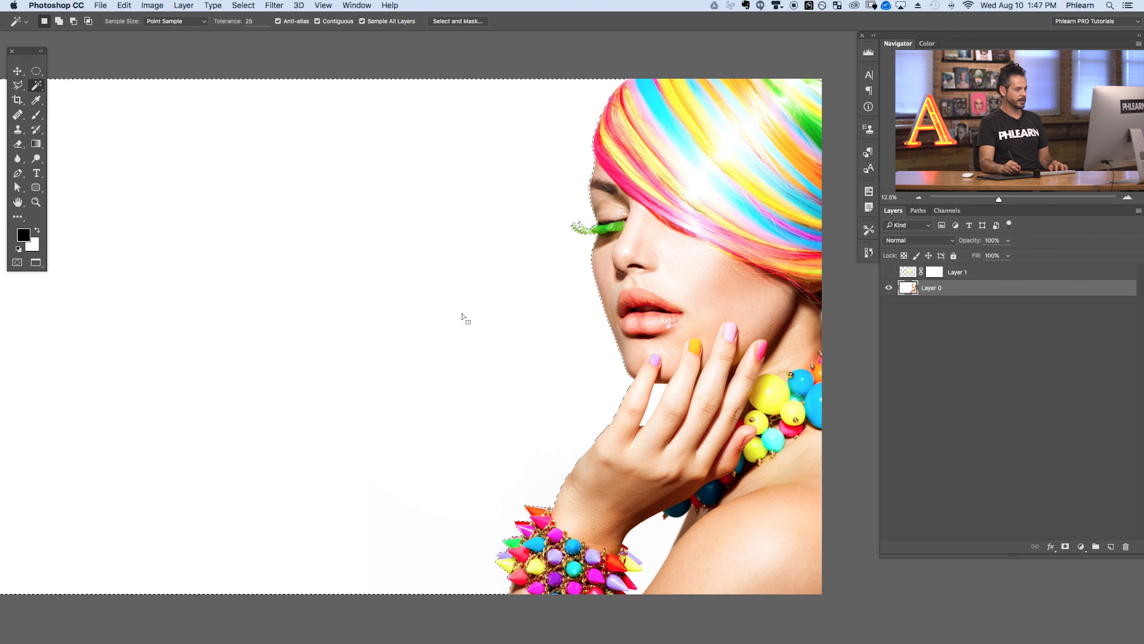
left_click_drag(396, 359, 507, 372)
left_click_drag(633, 303, 525, 286)
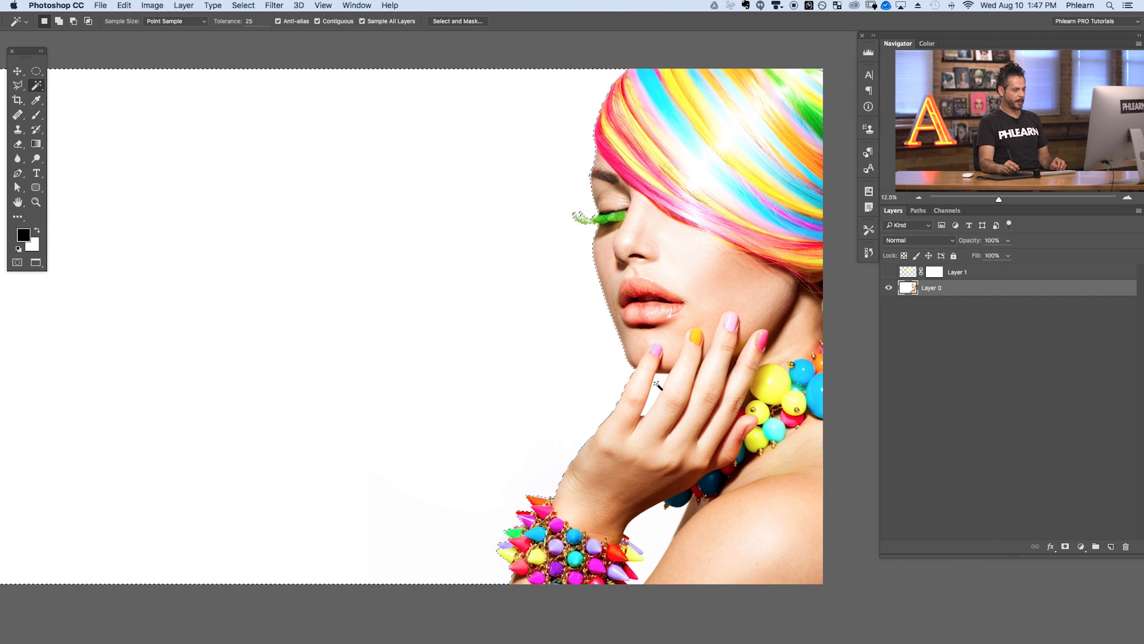
key("shift")
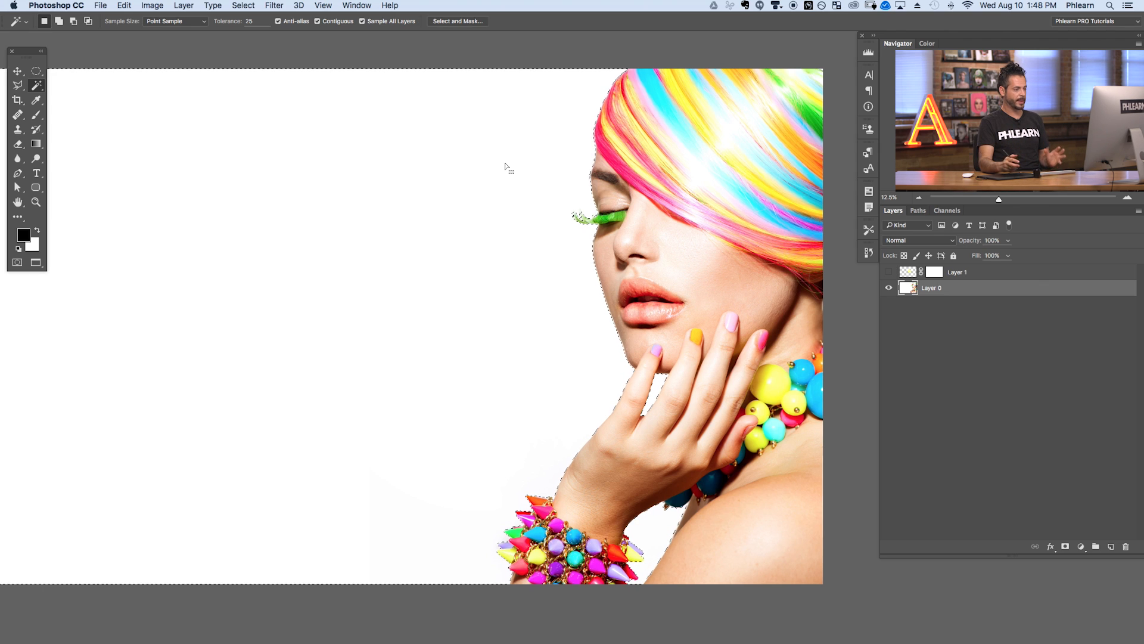
left_click(1065, 546)
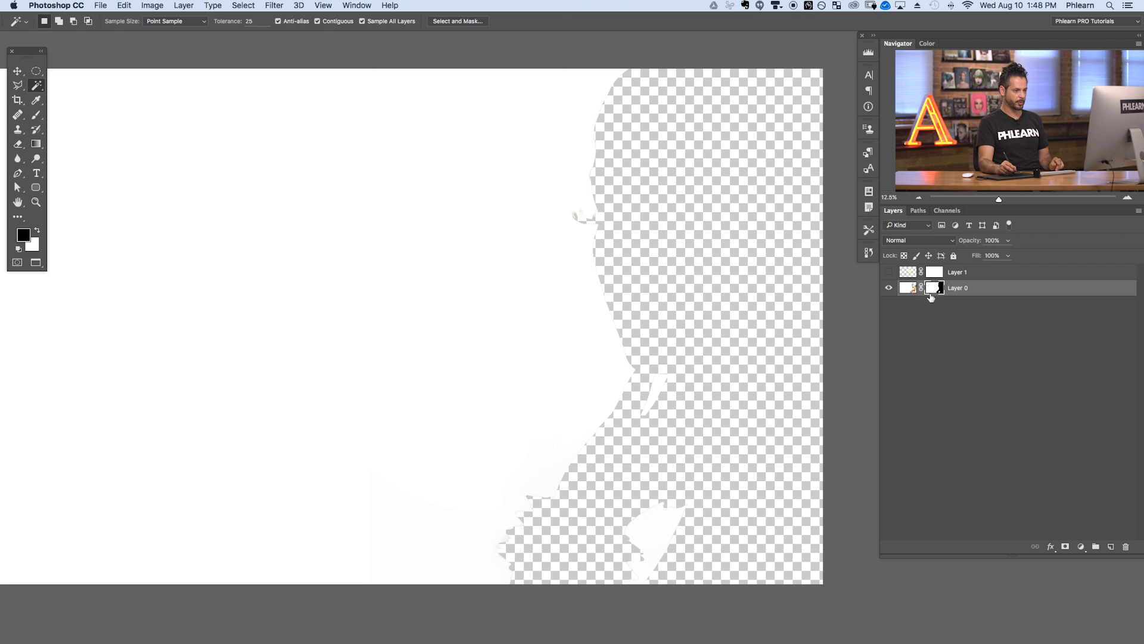
View Layer 0's mask on its own, return to the image, and hide and show Layer 0 twice.
left_click(934, 288, "alt")
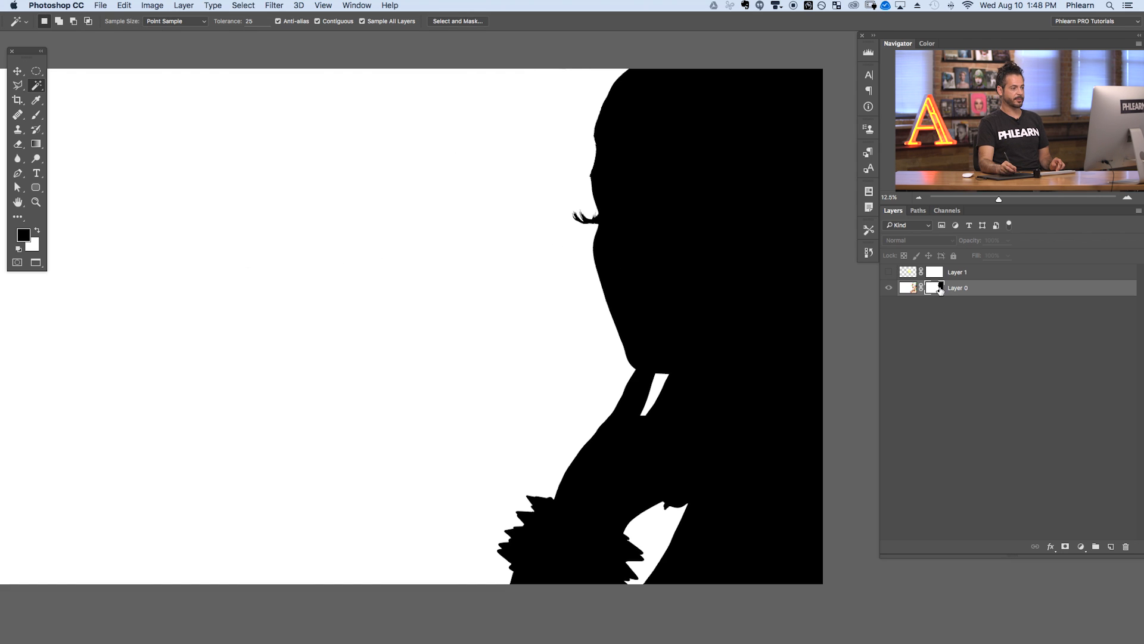
left_click(940, 291, "alt")
left_click(889, 287)
left_click(889, 288)
left_click(889, 288)
left_click(889, 288)
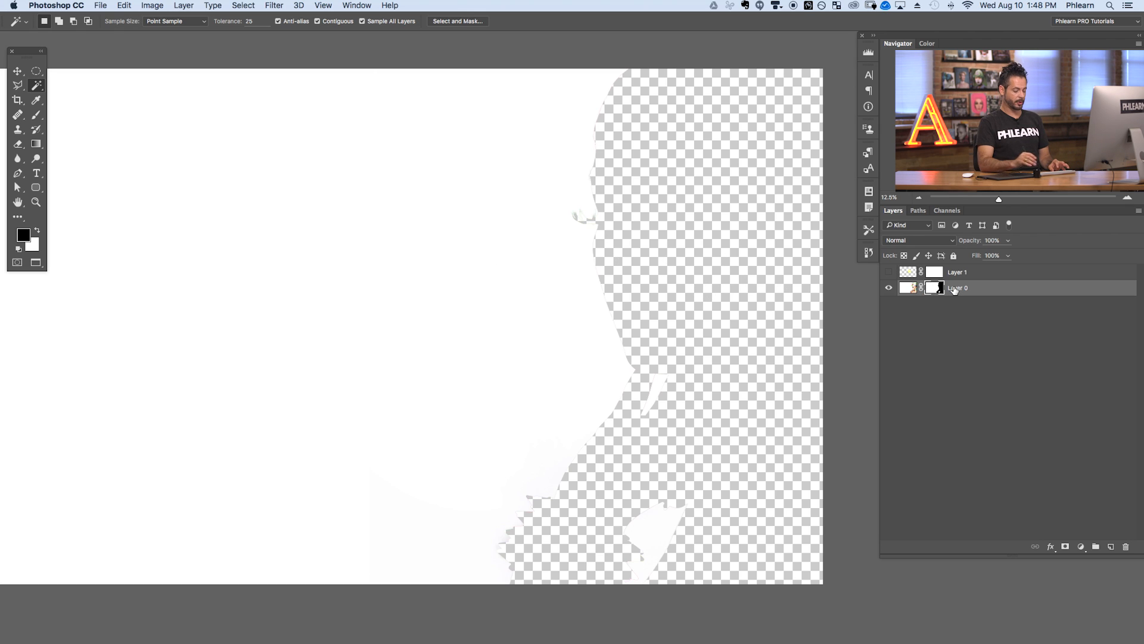
Invert Layer 0's mask repeatedly, in the image and in mask view, ending with the woman white and the background black.
key("super+i")
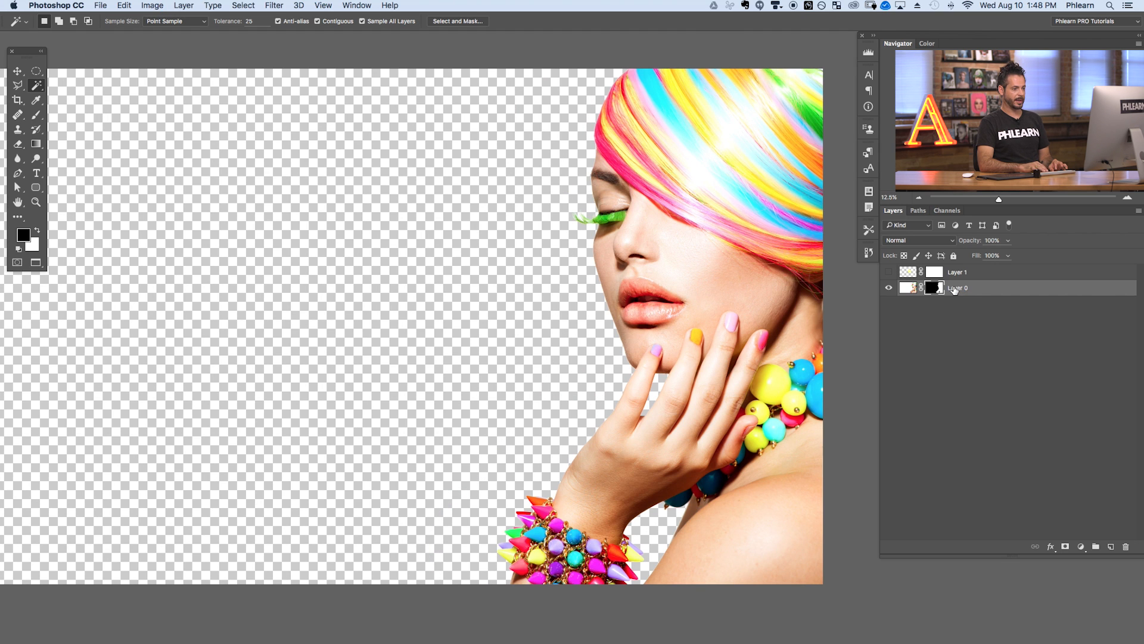
key("super+i")
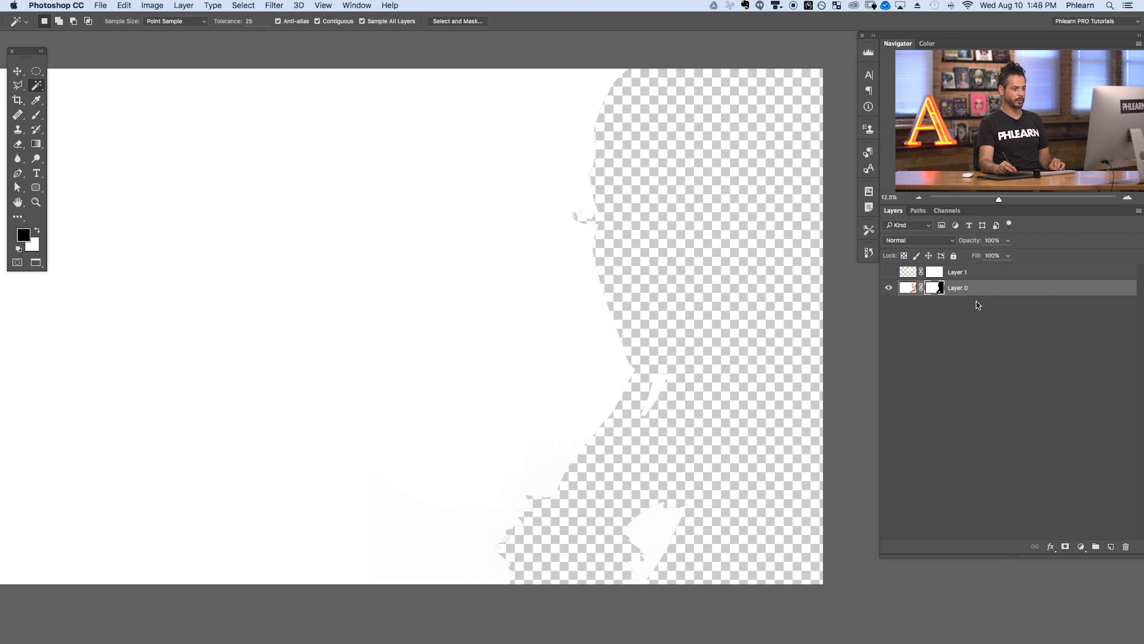
left_click(934, 289, "alt")
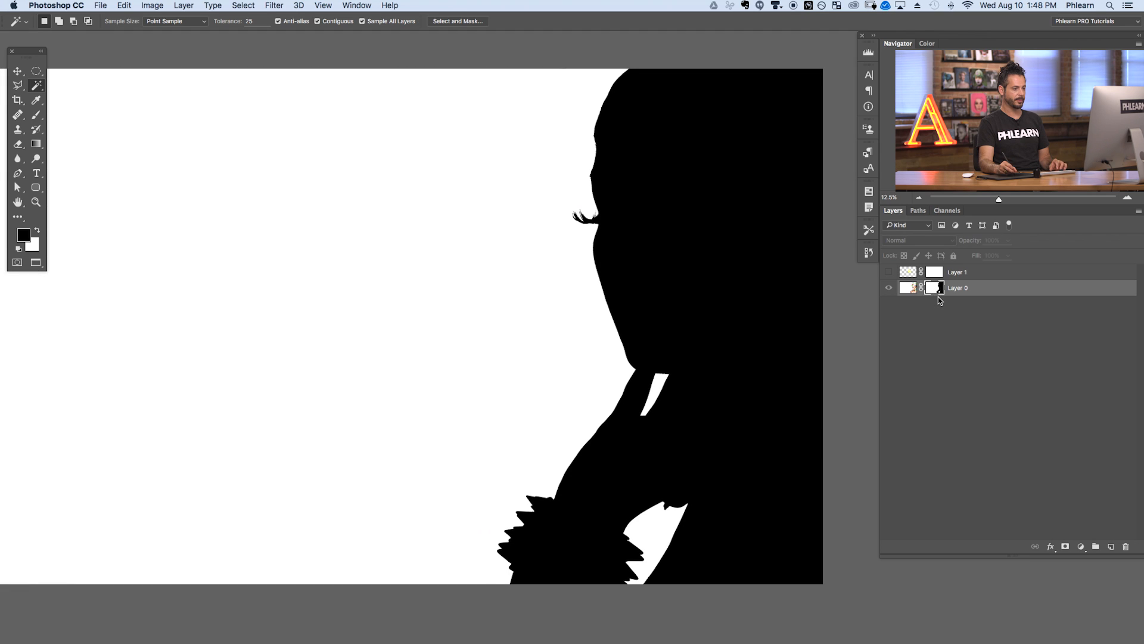
key("super+i")
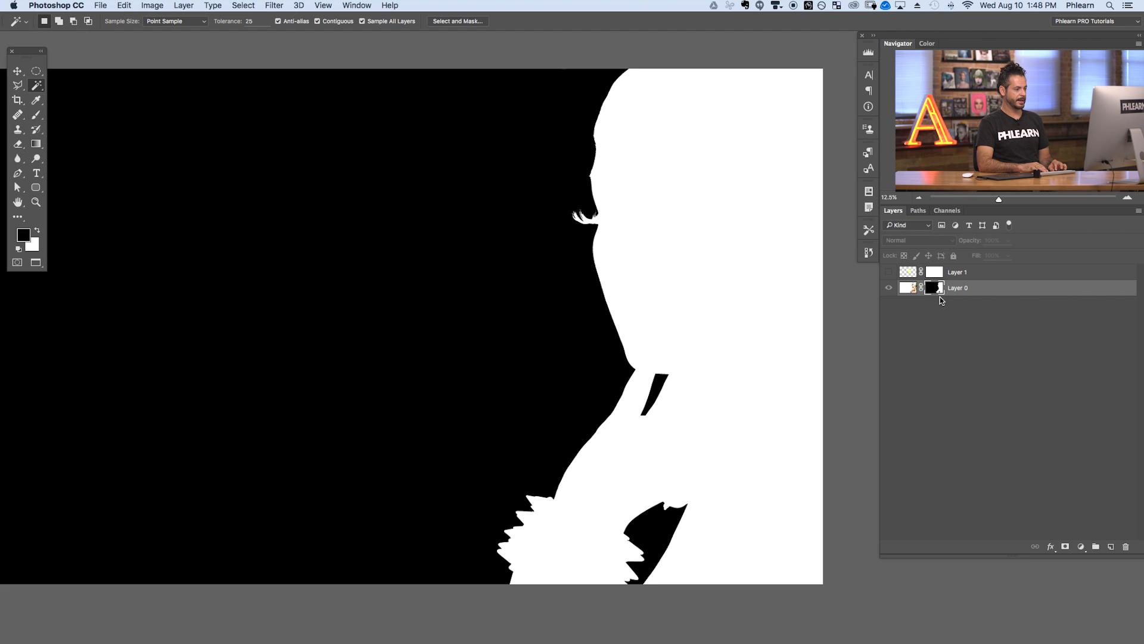
key("super+i")
key("super+i")
key("super+i")
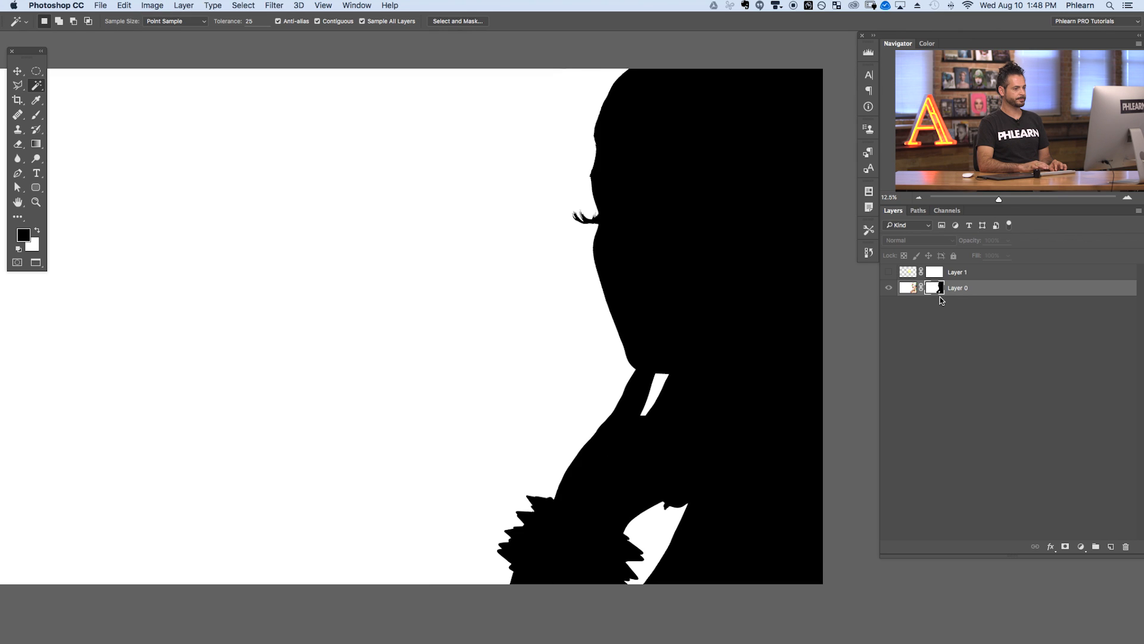
key("super+i")
key("super+i")
key("super+i")
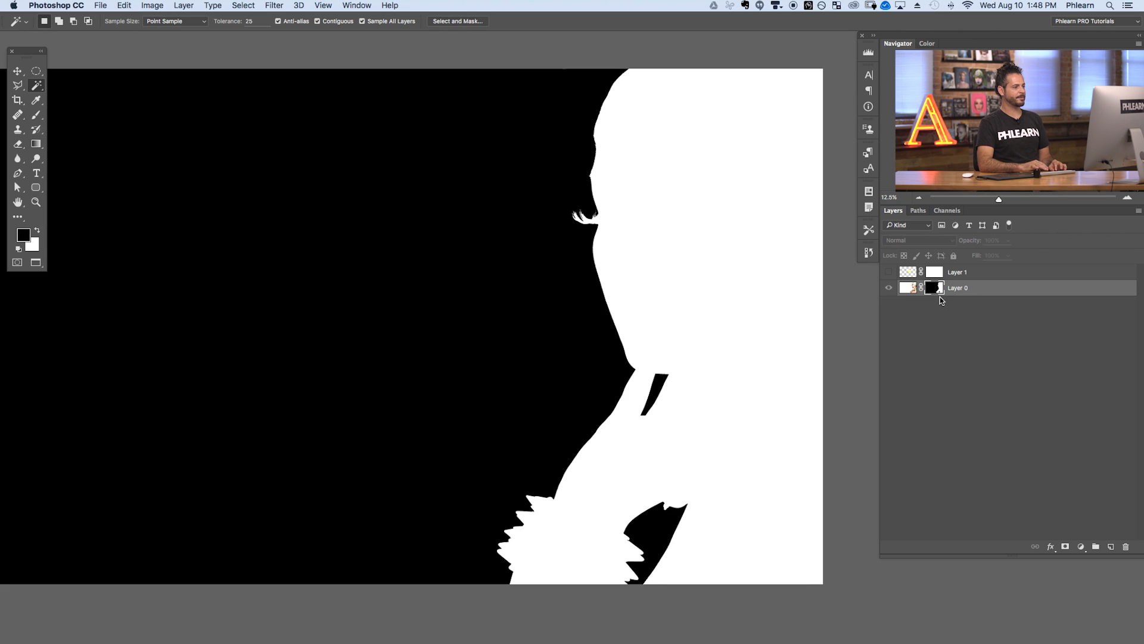
Search the help for "invert" to locate the Invert adjustment command, and close the search without running it.
left_click(390, 6)
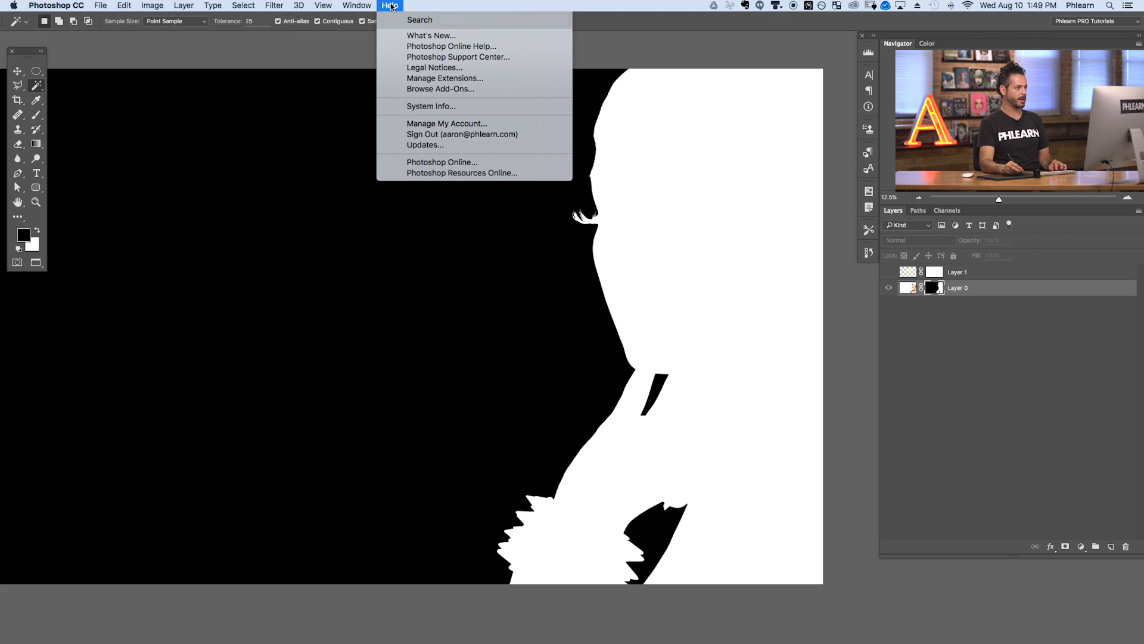
mouse_move(358, 6)
key("i")
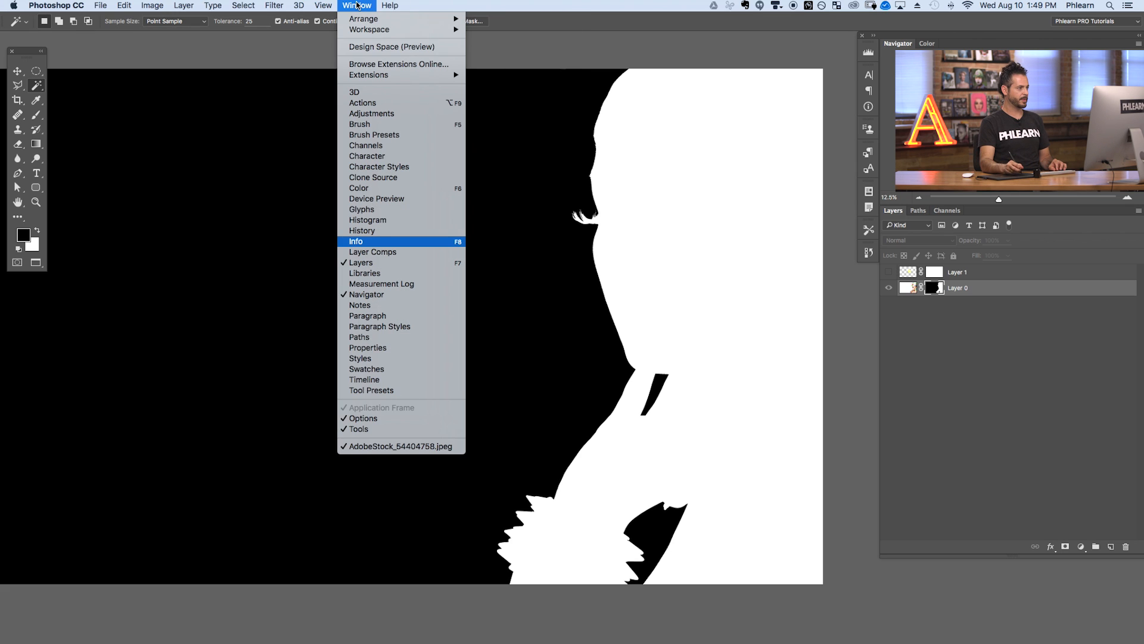
type("n")
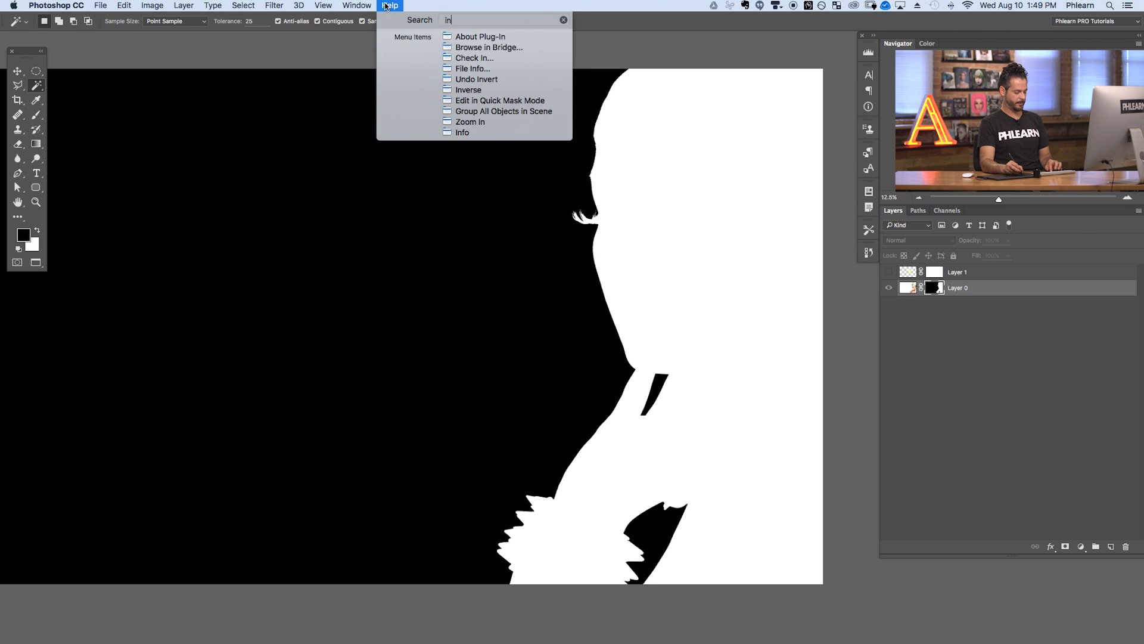
type("vert")
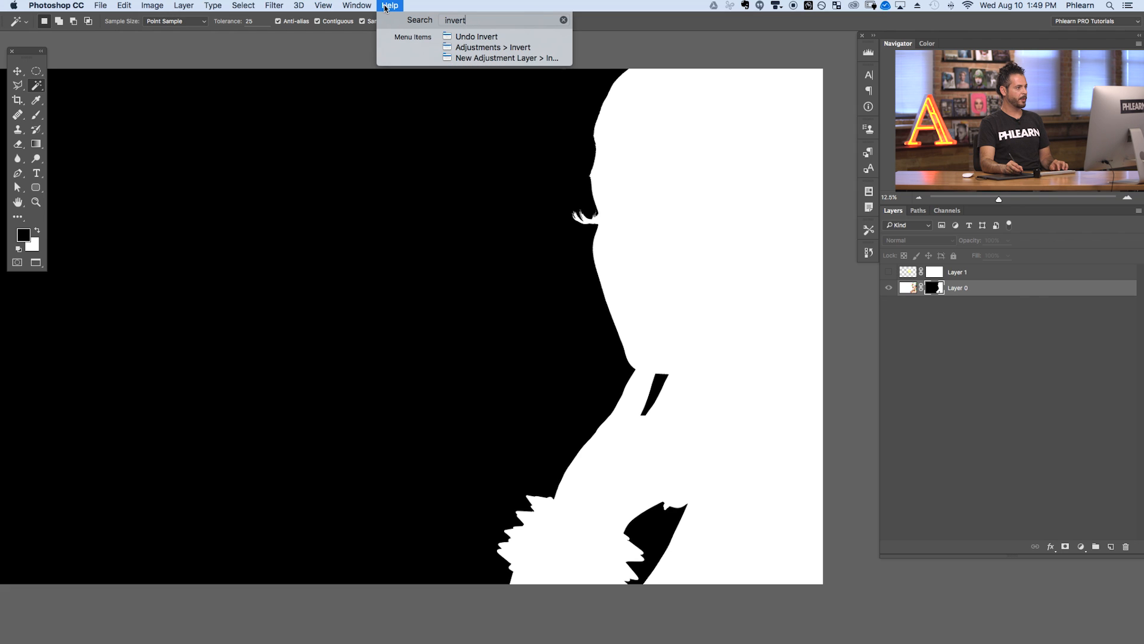
mouse_move(438, 34)
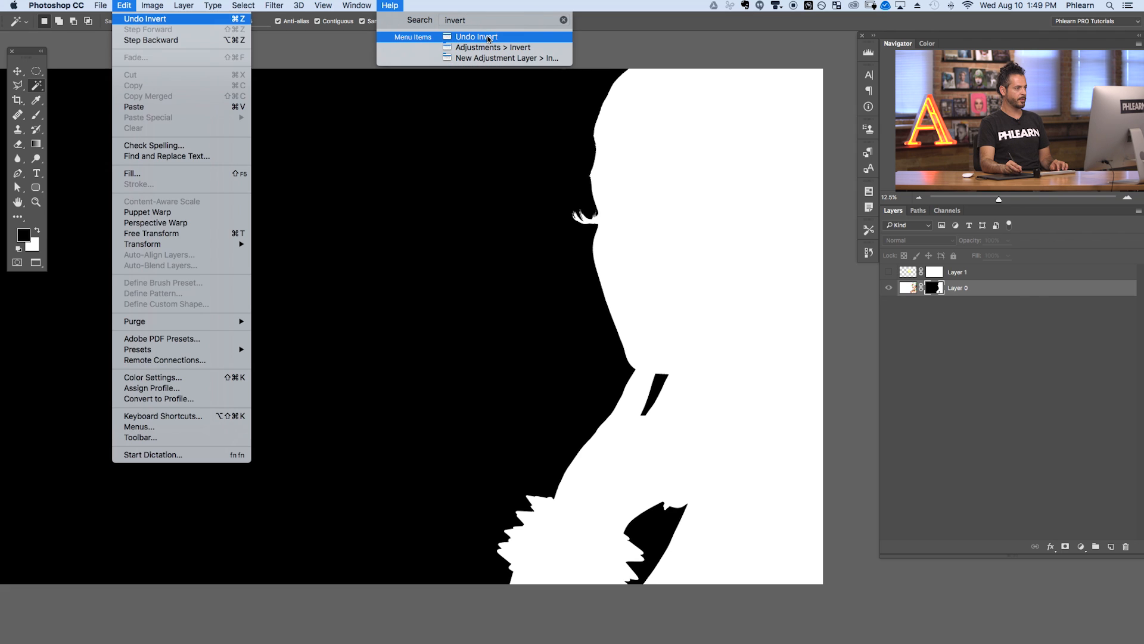
mouse_move(492, 50)
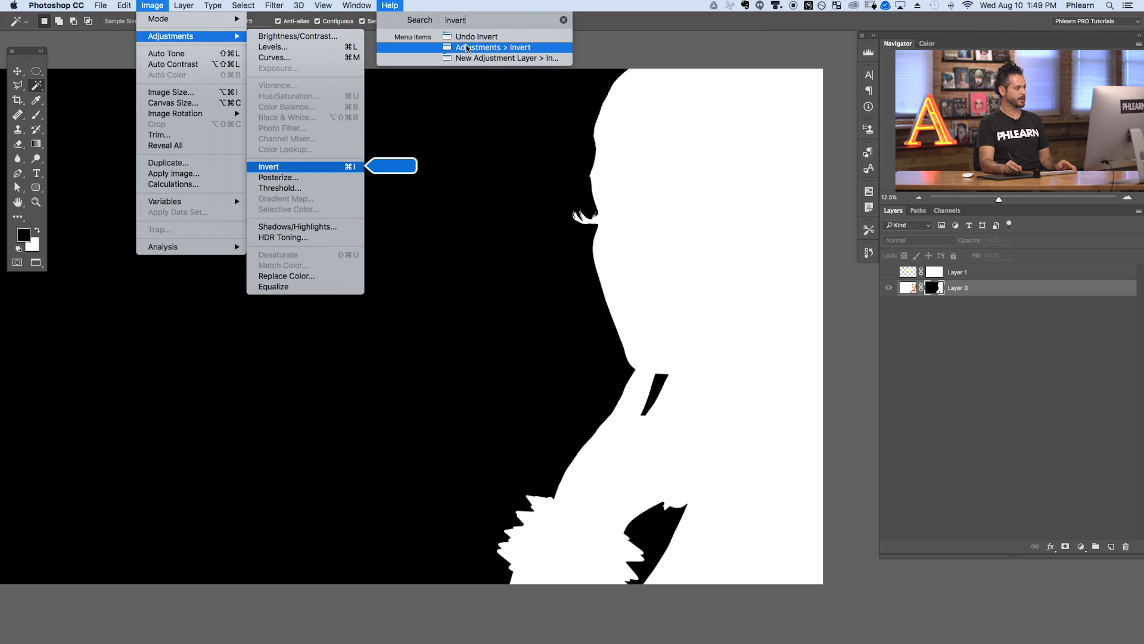
key("Escape")
key("Escape")
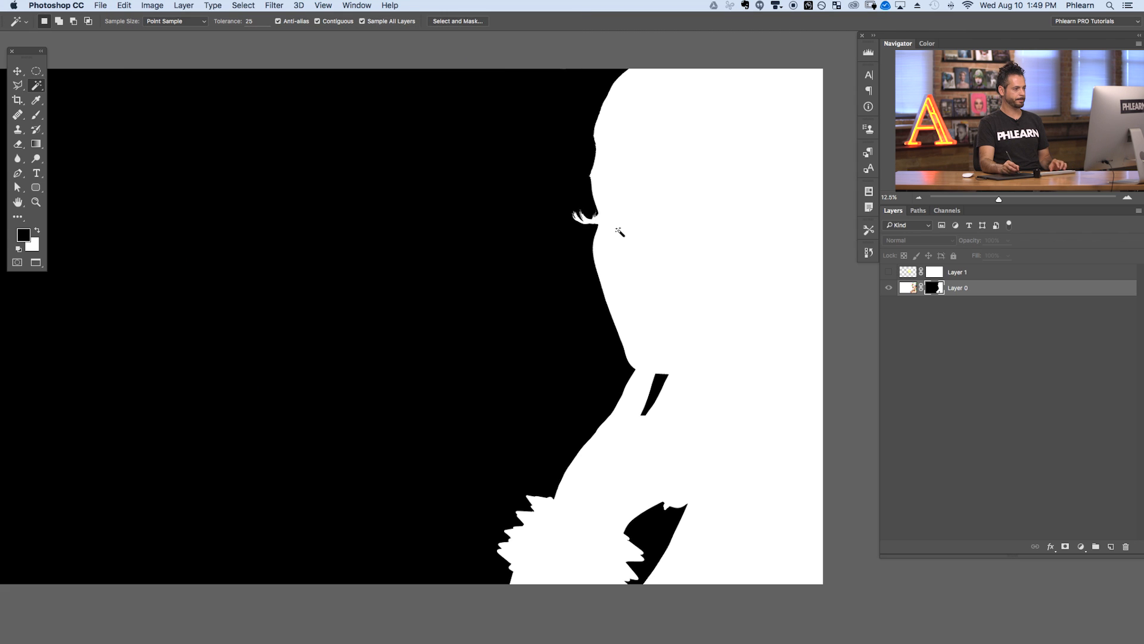
Return from mask view to the image and add a Solid Color fill layer in yellow-orange f5cd62.
left_click(932, 295, "alt")
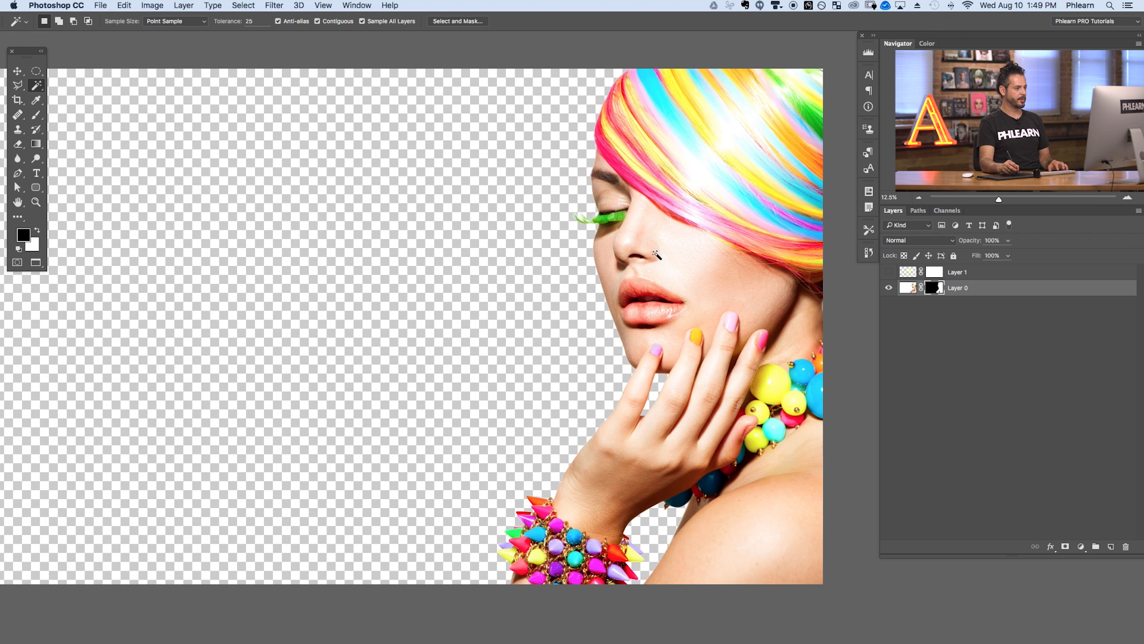
key("super+minus")
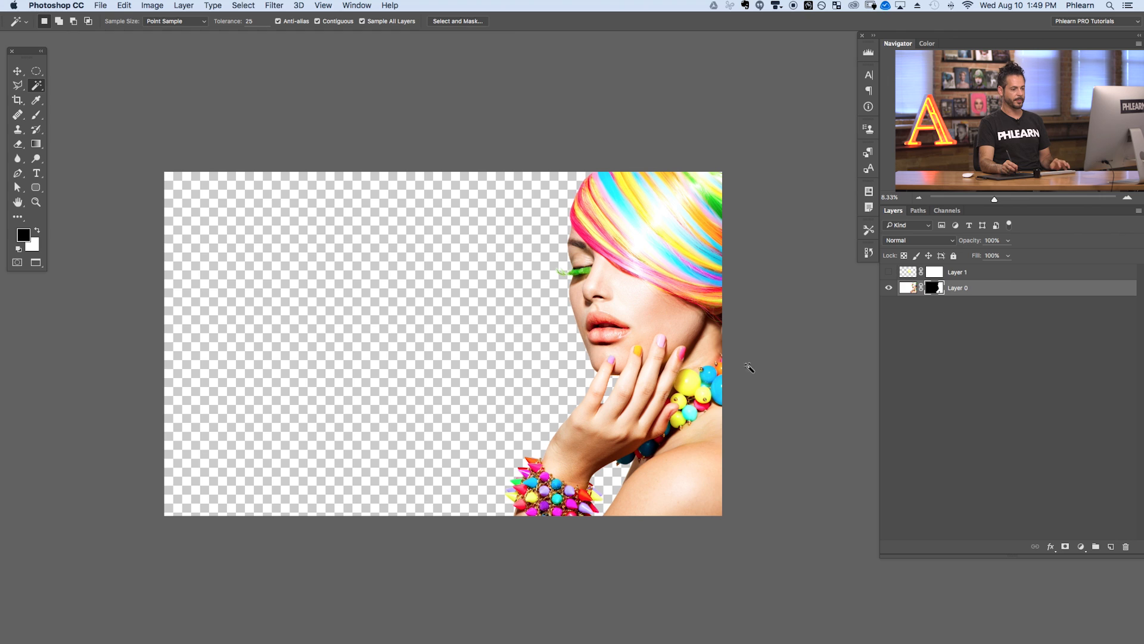
left_click(194, 6)
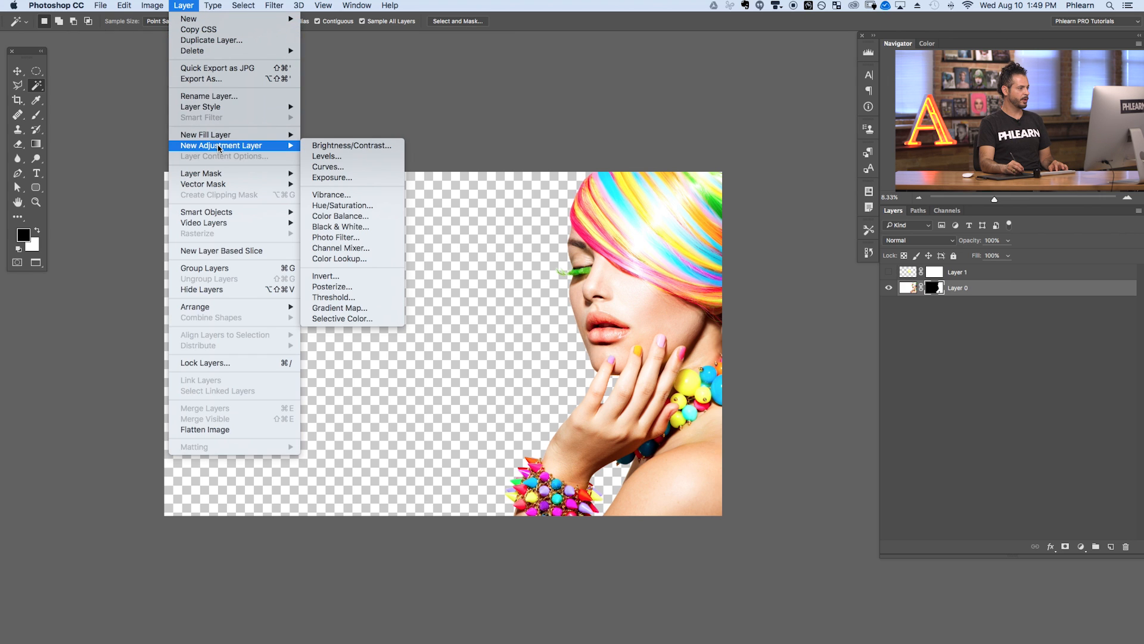
mouse_move(220, 141)
left_click(337, 134)
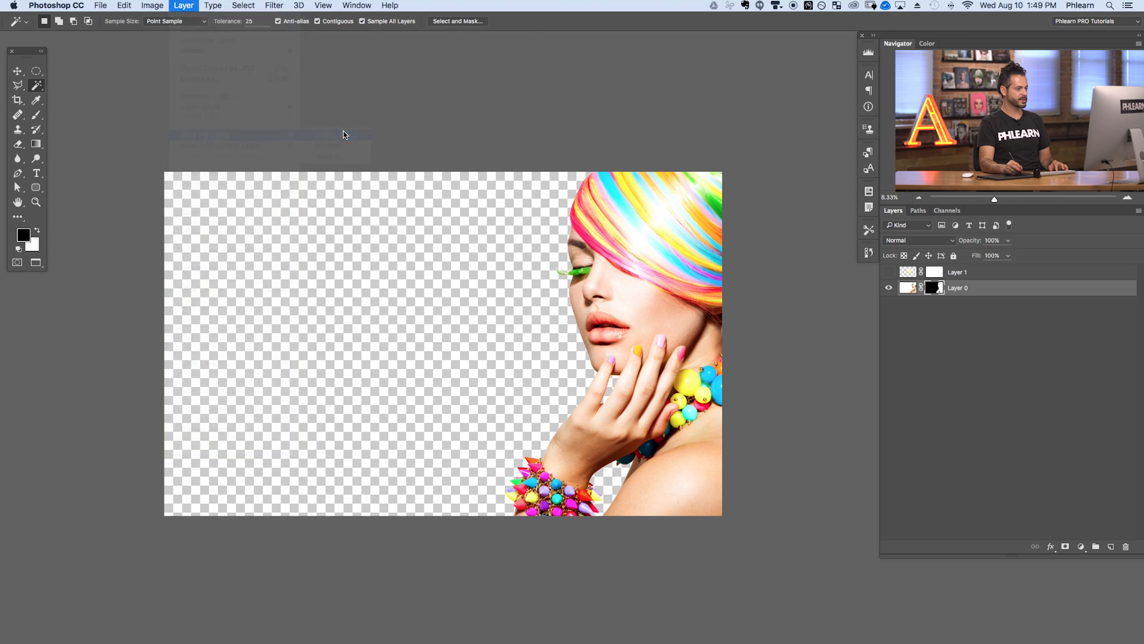
left_click_drag(664, 256, 391, 289)
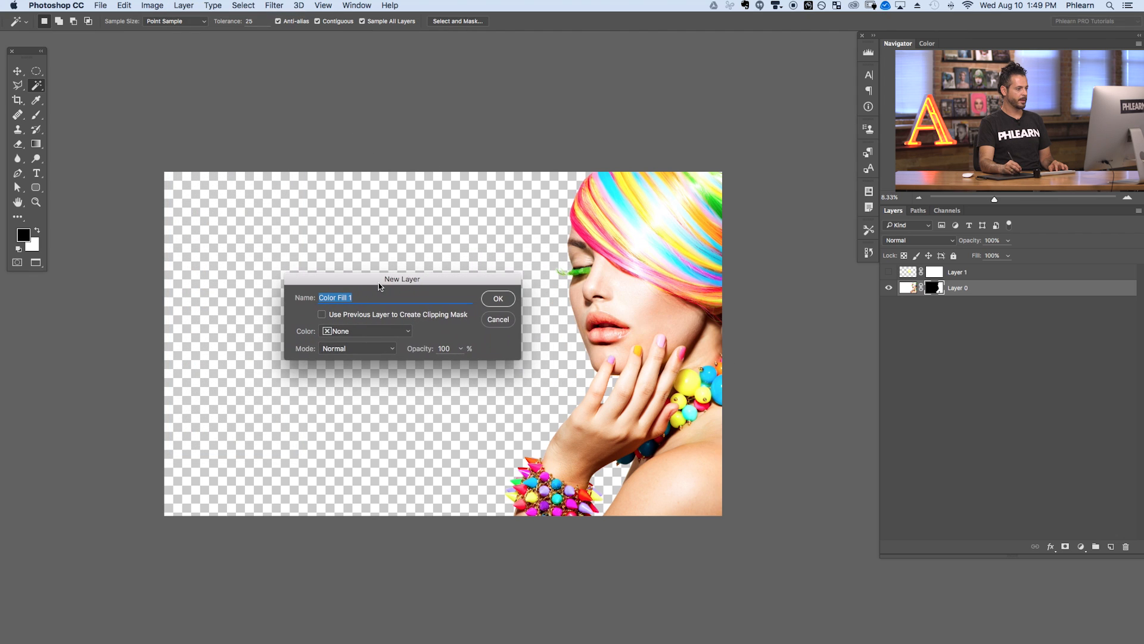
left_click(503, 298)
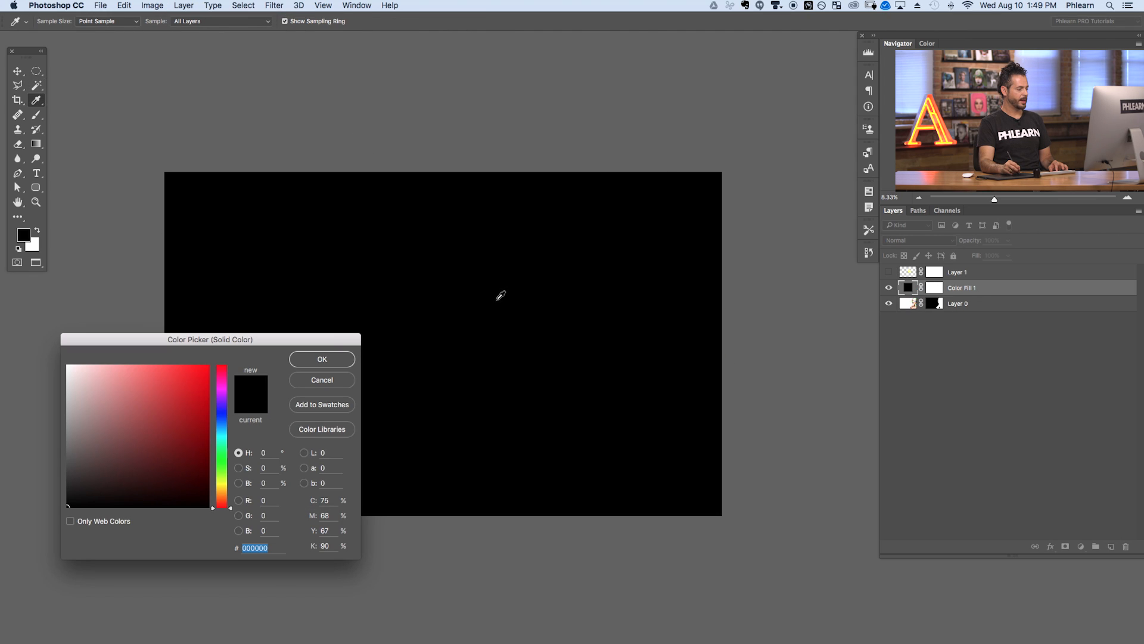
left_click(226, 489)
left_click_drag(181, 436, 151, 368)
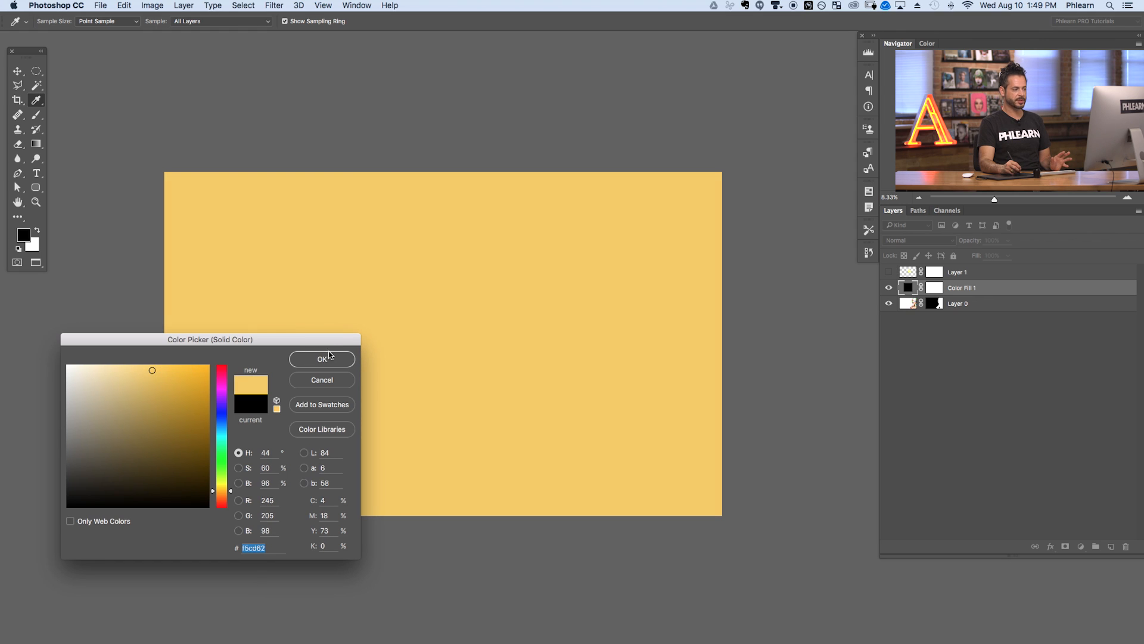
left_click(322, 359)
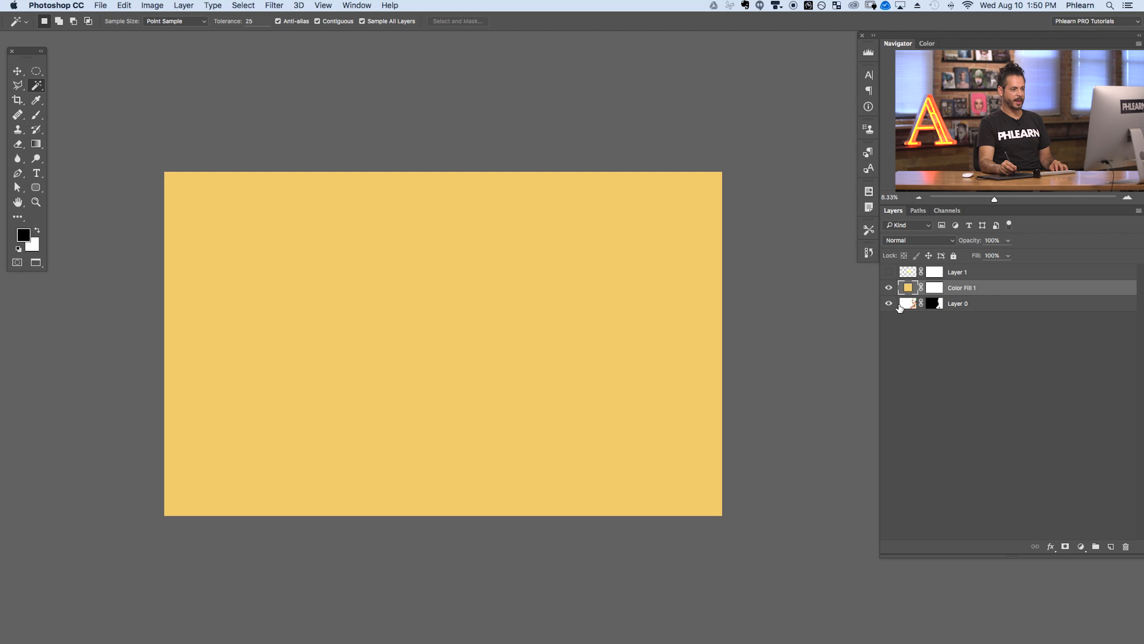
Move the solid color fill layer below Layer 0 so it forms the background behind the woman.
left_click_drag(989, 291, 1000, 317)
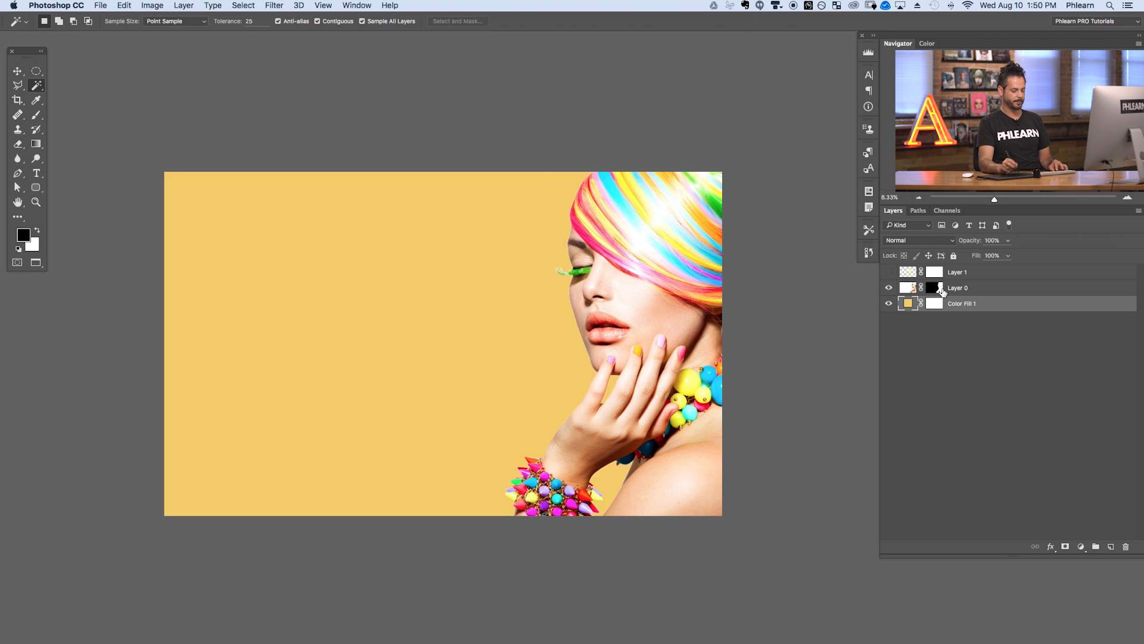
key("super+plus")
left_click_drag(562, 356, 518, 343)
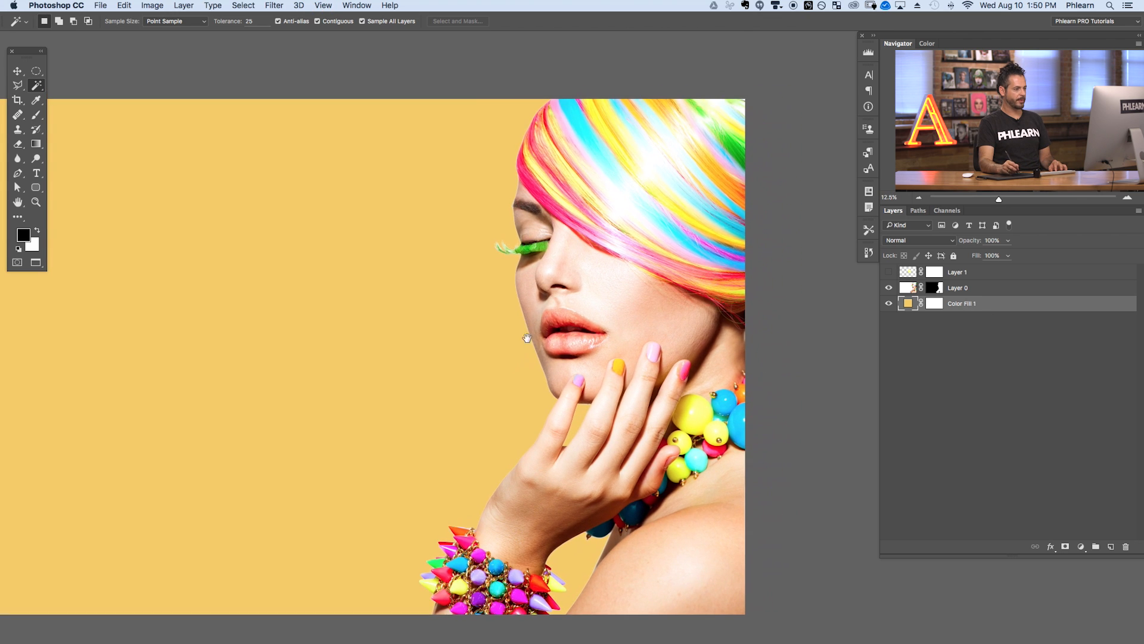
Hide and show the solid color fill layer several times to compare the background with and without it.
left_click(886, 306)
left_click(887, 306)
left_click(888, 306)
left_click(889, 306)
left_click(889, 306)
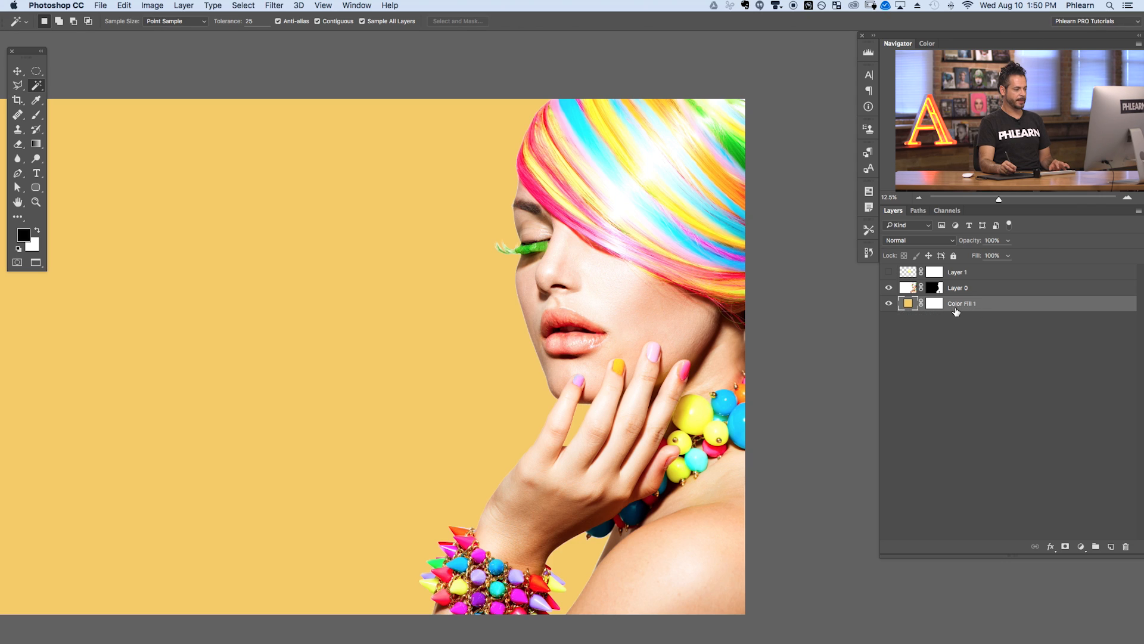
Try bead colors sampled from the necklace and bracelet for the solid color fill, and settle on pale yellow fffec6.
double_click(908, 305)
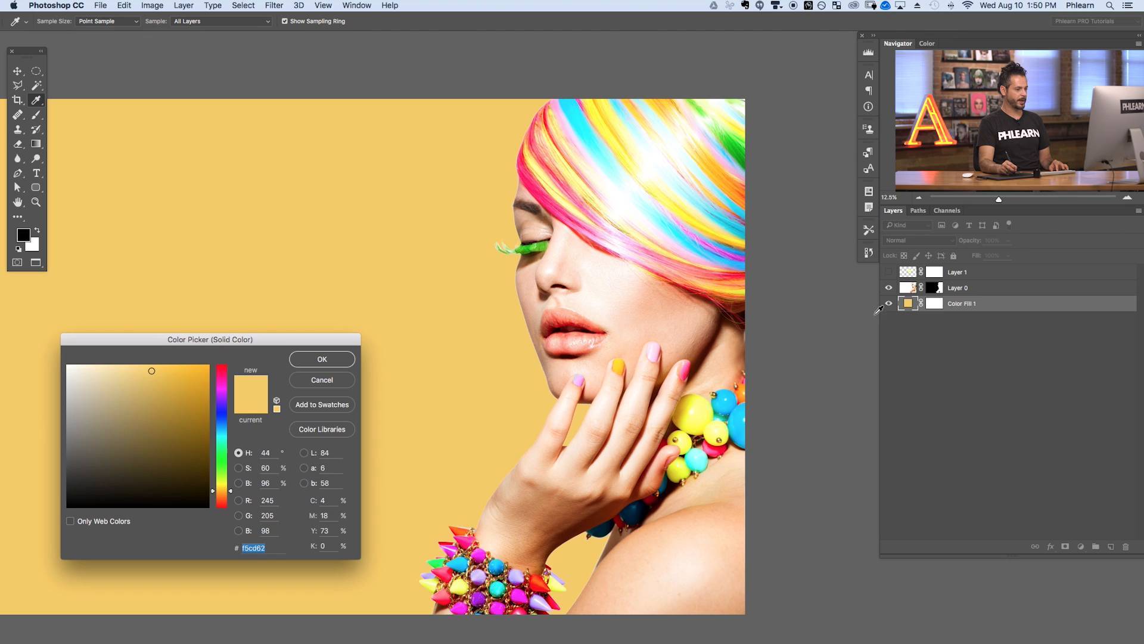
left_click(727, 398)
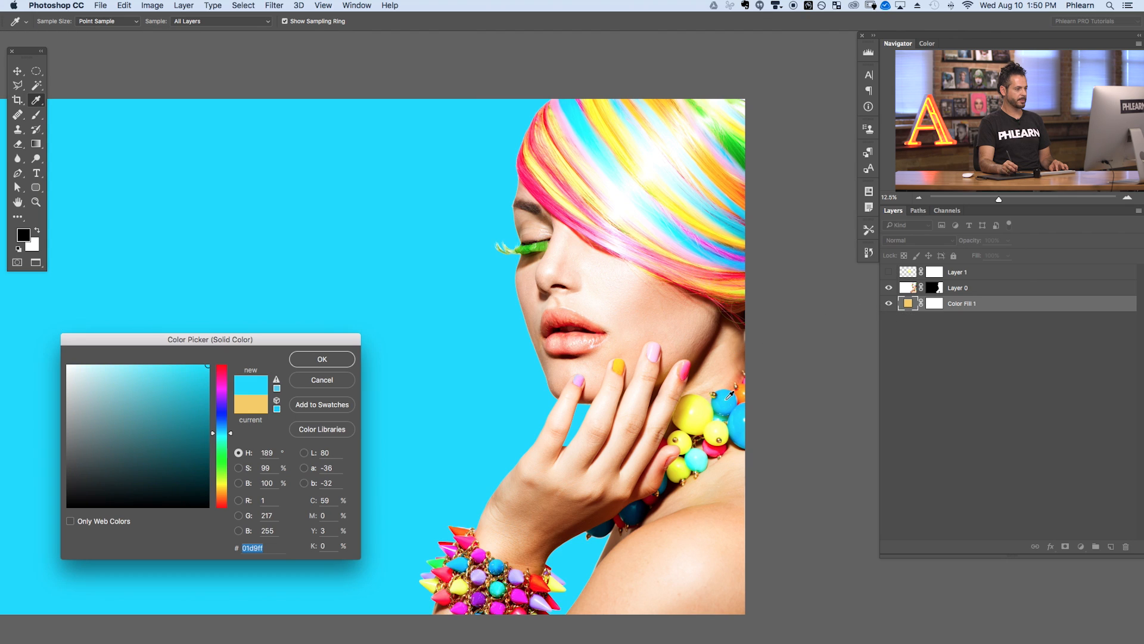
left_click(738, 429)
left_click(721, 445)
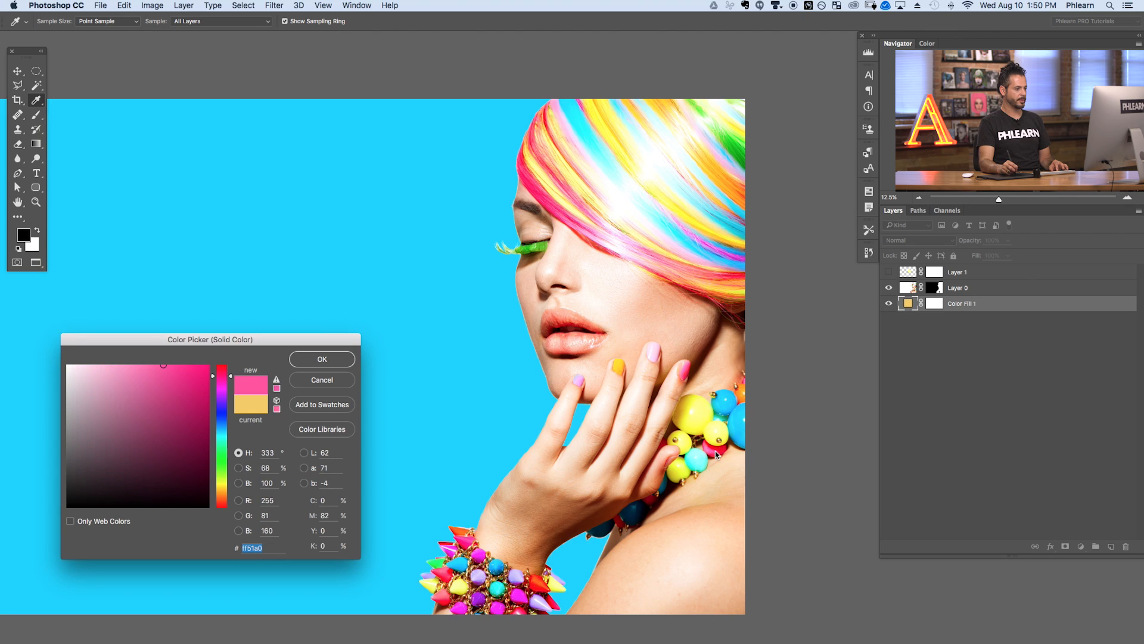
left_click(554, 581)
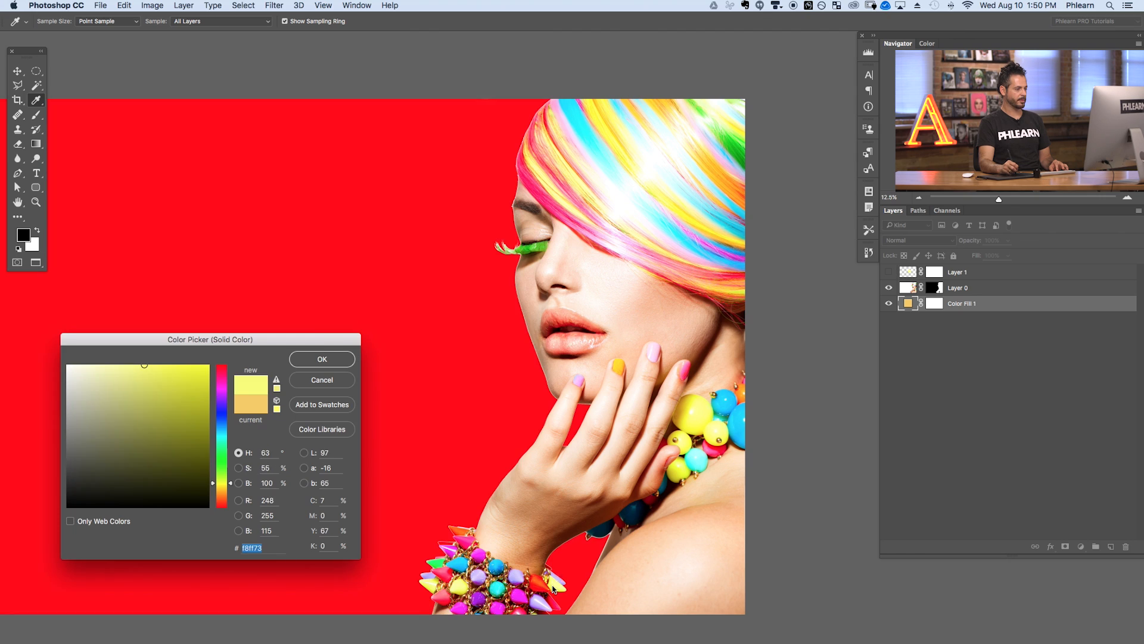
left_click(693, 413)
left_click(719, 426)
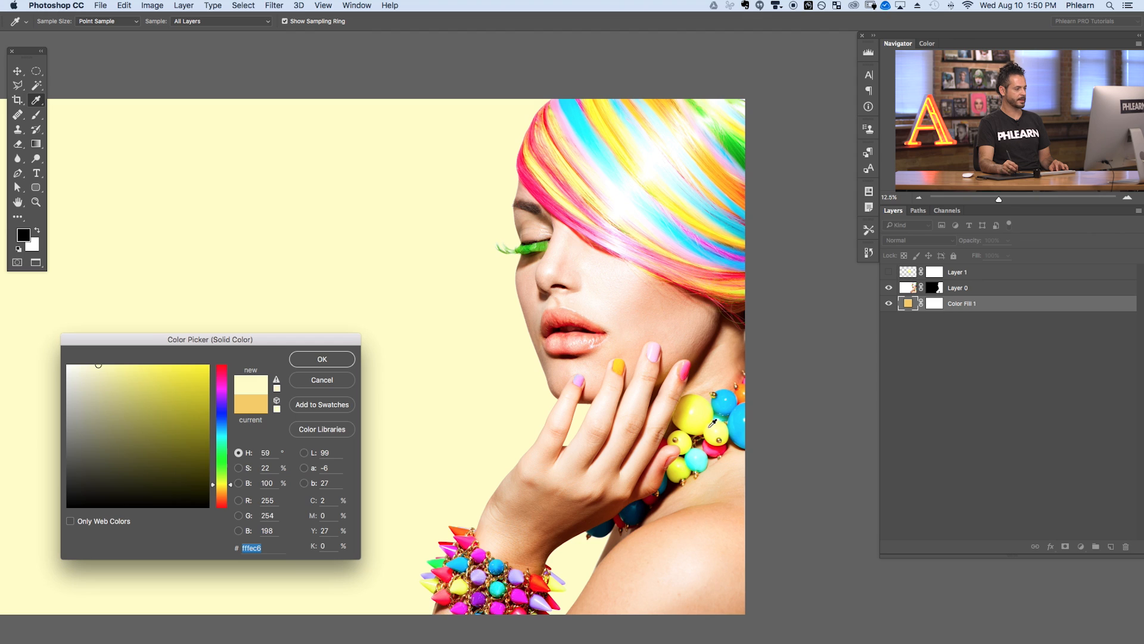
left_click(325, 369)
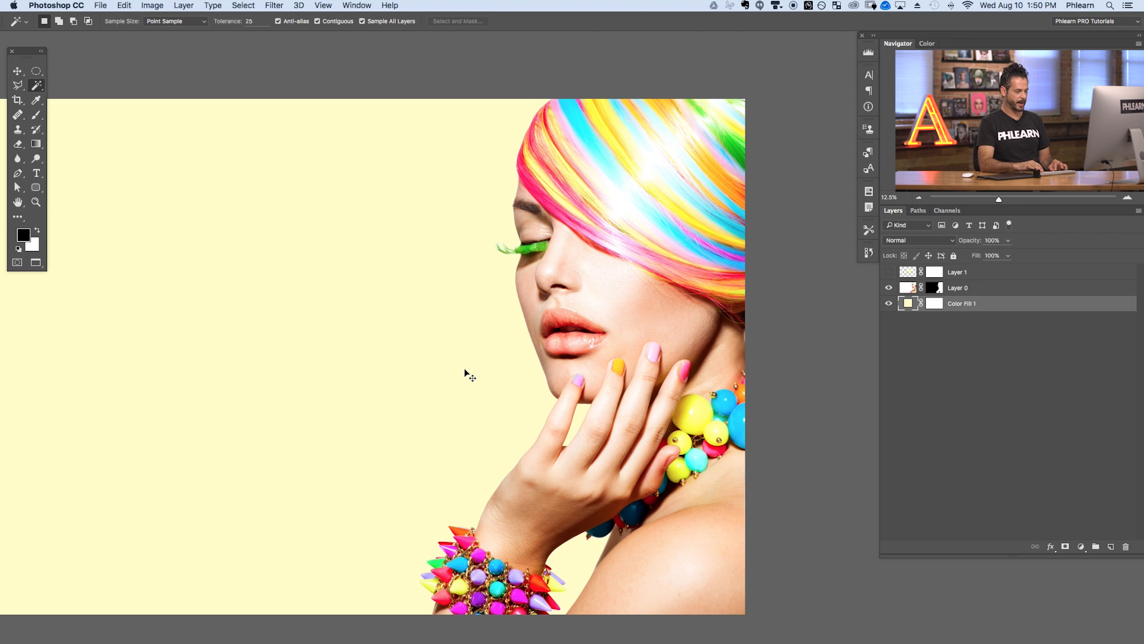
Fit the whole composition in view and toggle Layer 0's visibility to compare the background with and without the woman.
key("super+minus")
left_click_drag(587, 380, 622, 375)
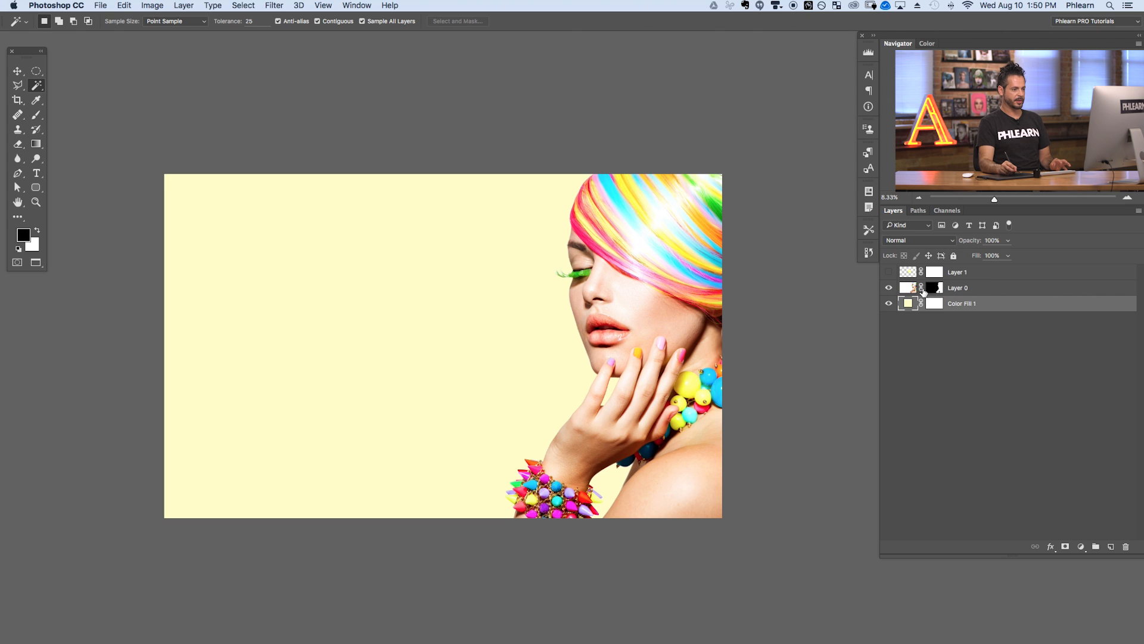
left_click(886, 288)
left_click(887, 289)
left_click(887, 289)
left_click(887, 289)
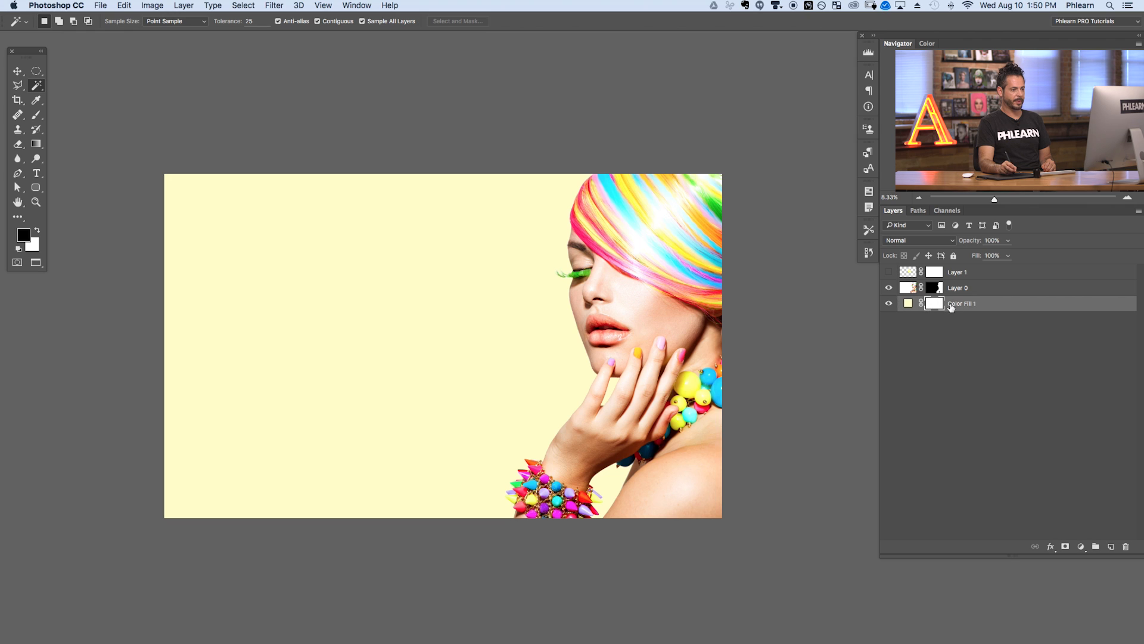
Select a circle in the upper middle of the background and fill it with black on the Color Fill 1 mask.
key("m")
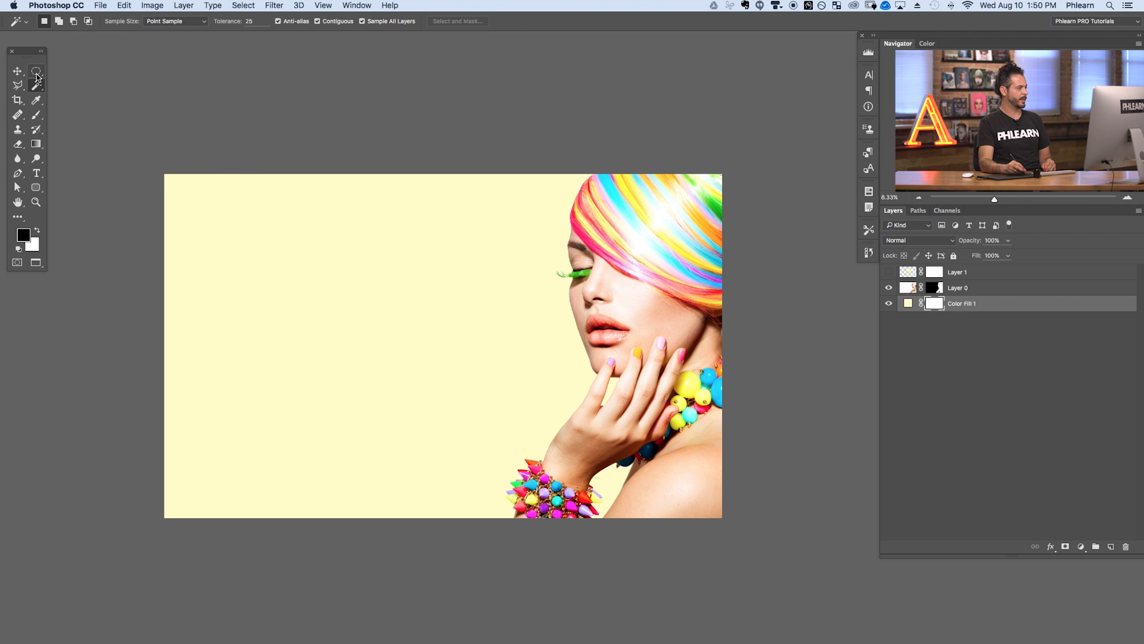
left_click_drag(432, 218, 499, 284)
key("shift+BackSpace")
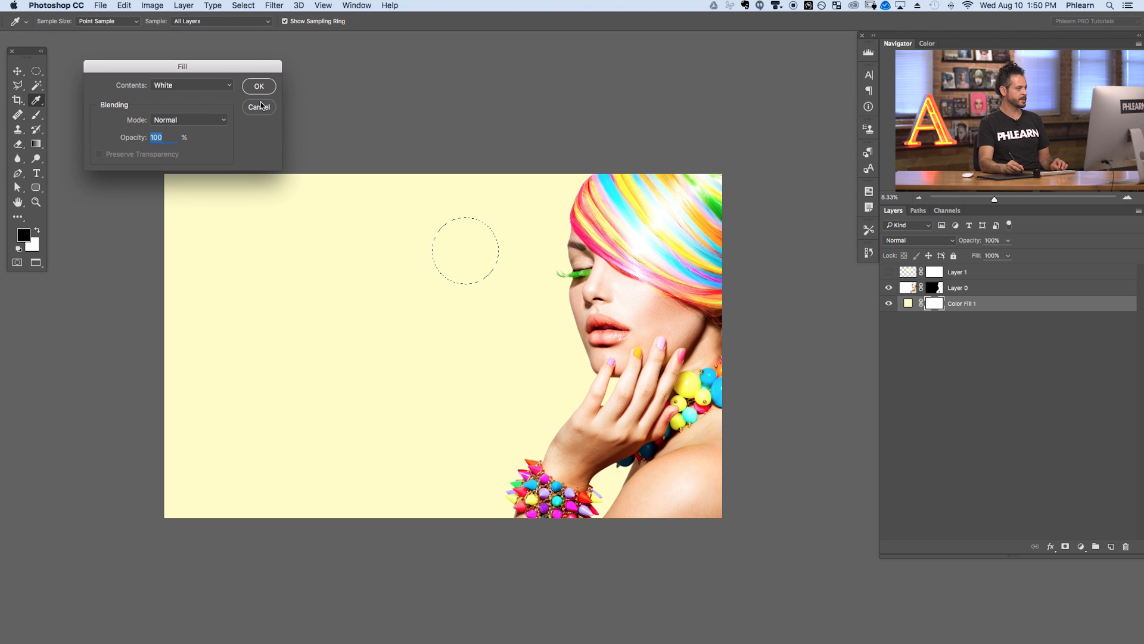
left_click(200, 84)
left_click(208, 65)
left_click(259, 86)
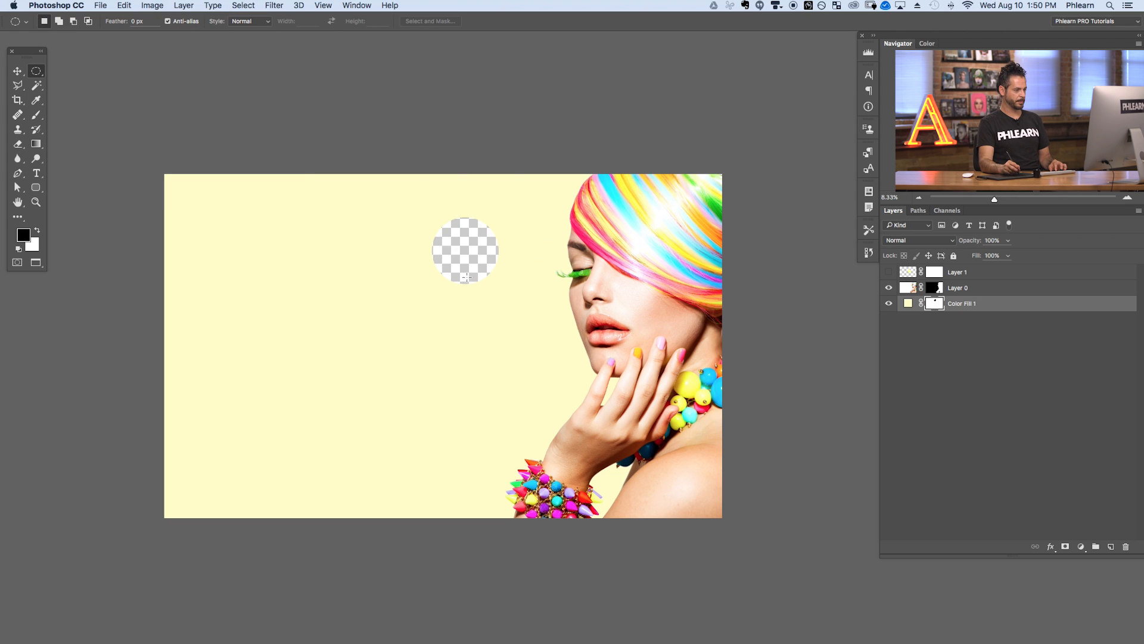
Cut five smaller circular holes of varying size, the first about 555 px wide, across the background in the Color Fill 1 mask.
left_click_drag(520, 379, 547, 406)
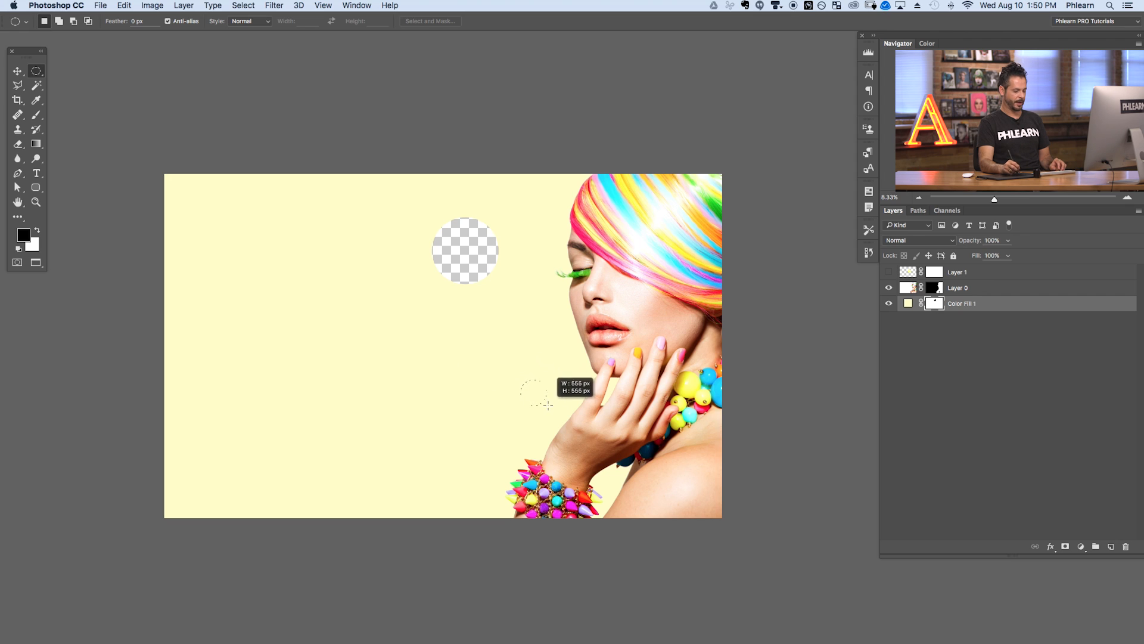
key("alt+BackSpace")
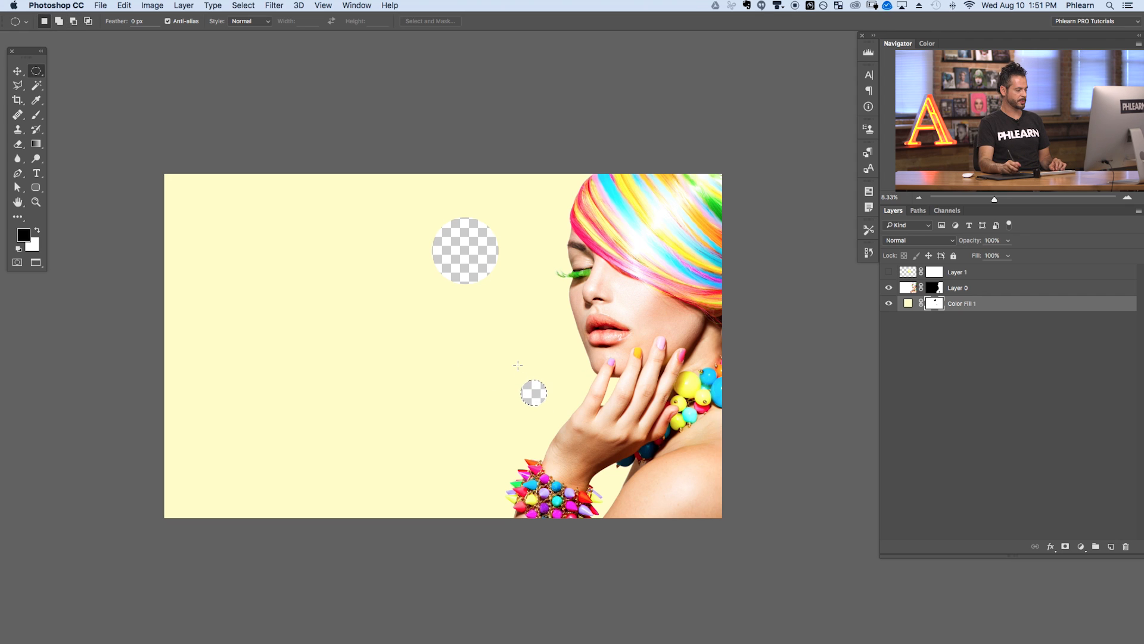
left_click_drag(371, 329, 393, 350)
key("alt+BackSpace")
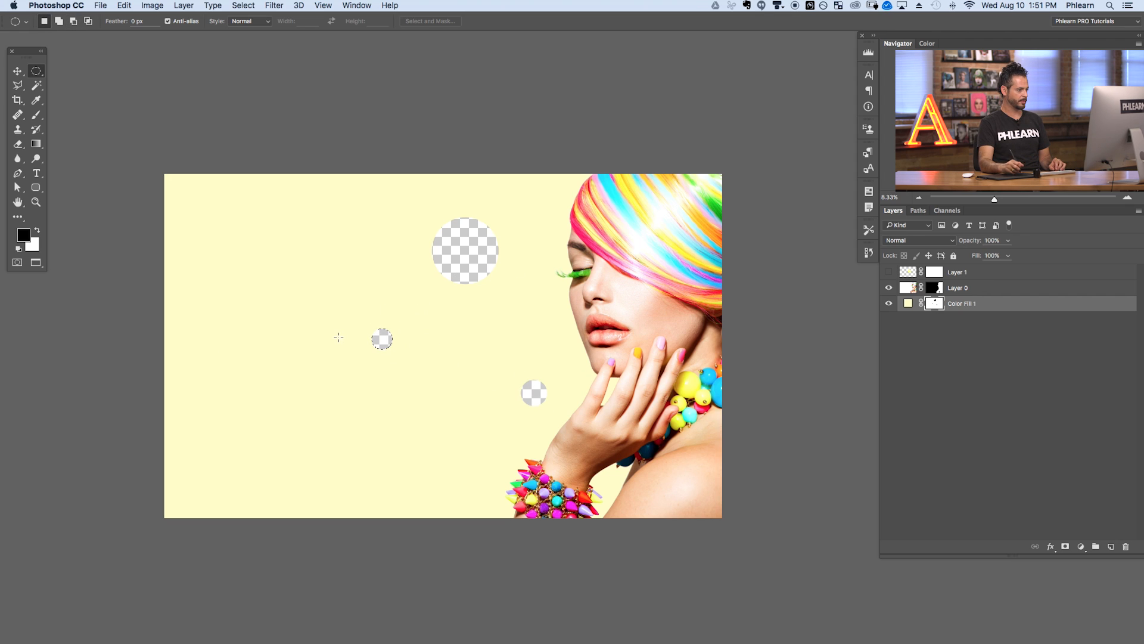
left_click_drag(408, 440, 439, 470)
key("alt+BackSpace")
left_click_drag(258, 231, 271, 244)
key("alt+BackSpace")
left_click_drag(288, 409, 297, 417)
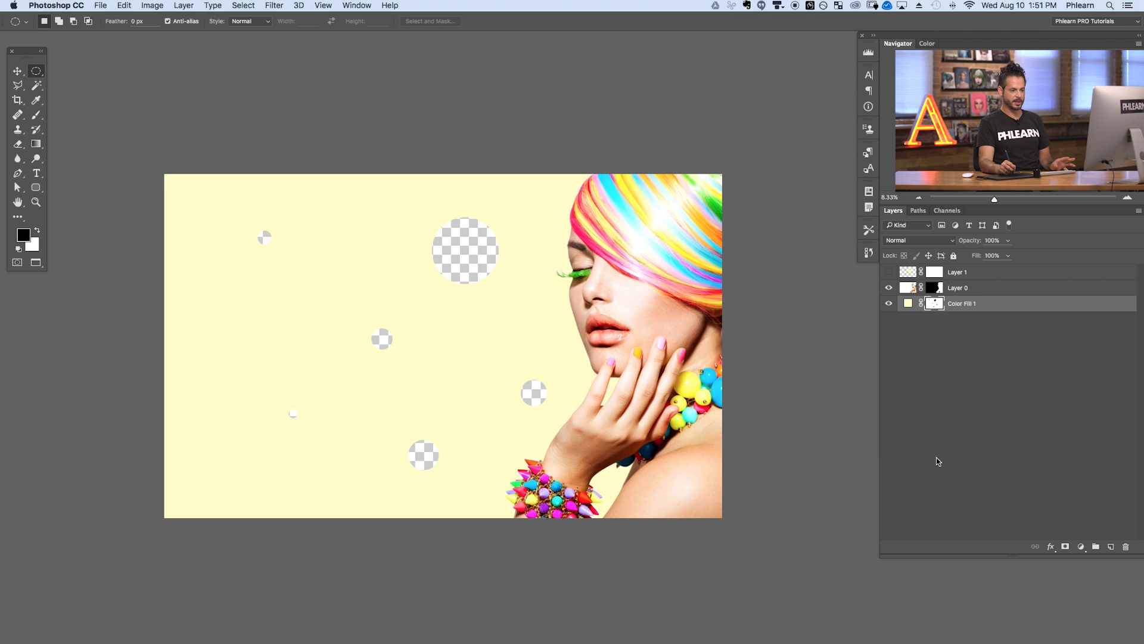
Add a Solid Color fill layer in red de5050 and place it below Color Fill 1.
left_click(1081, 547)
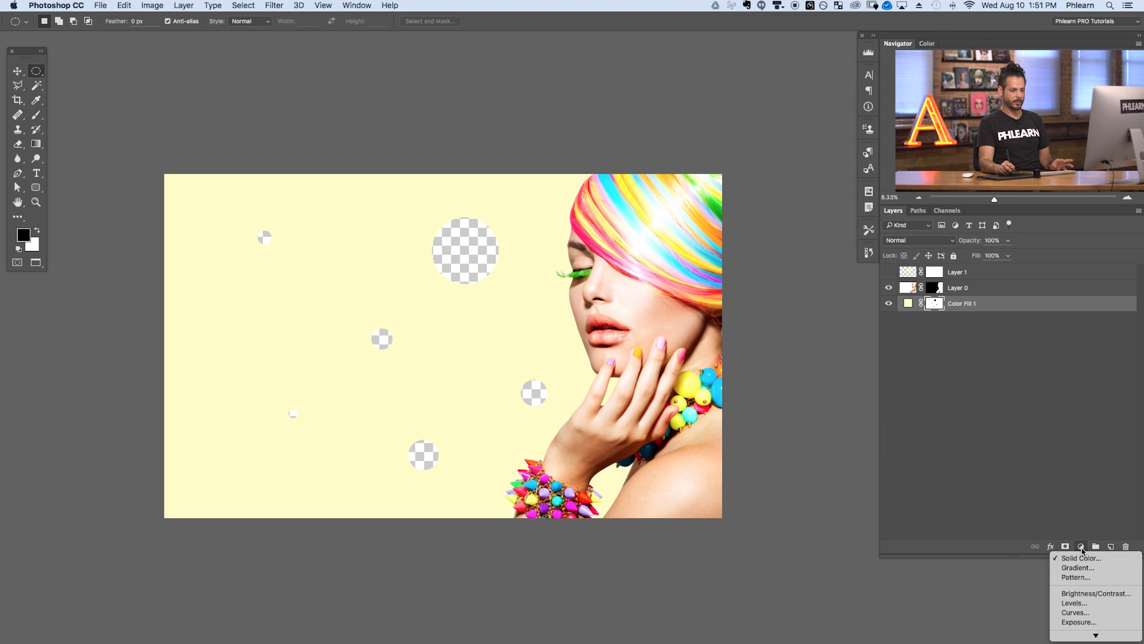
left_click(1081, 558)
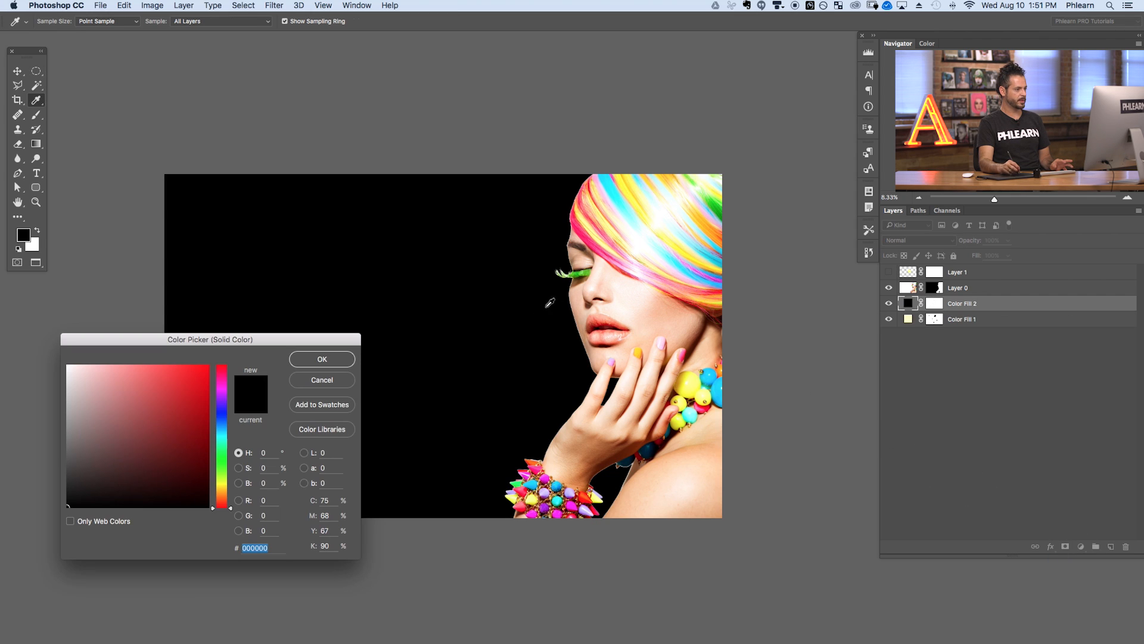
left_click_drag(160, 395, 158, 383)
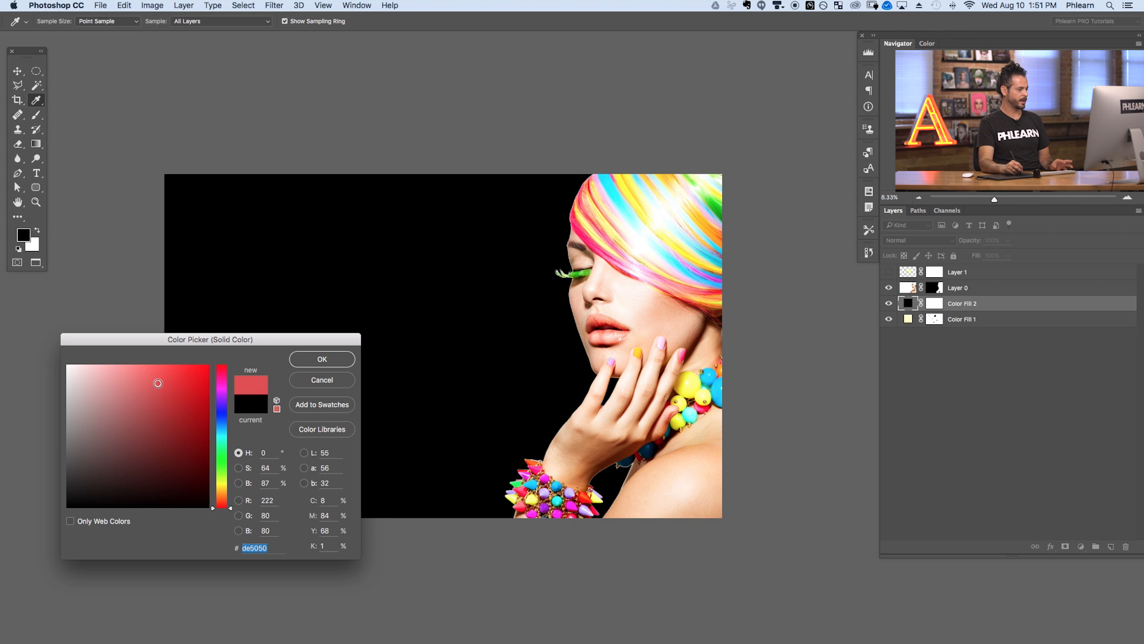
left_click(333, 363)
left_click_drag(988, 304, 1010, 340)
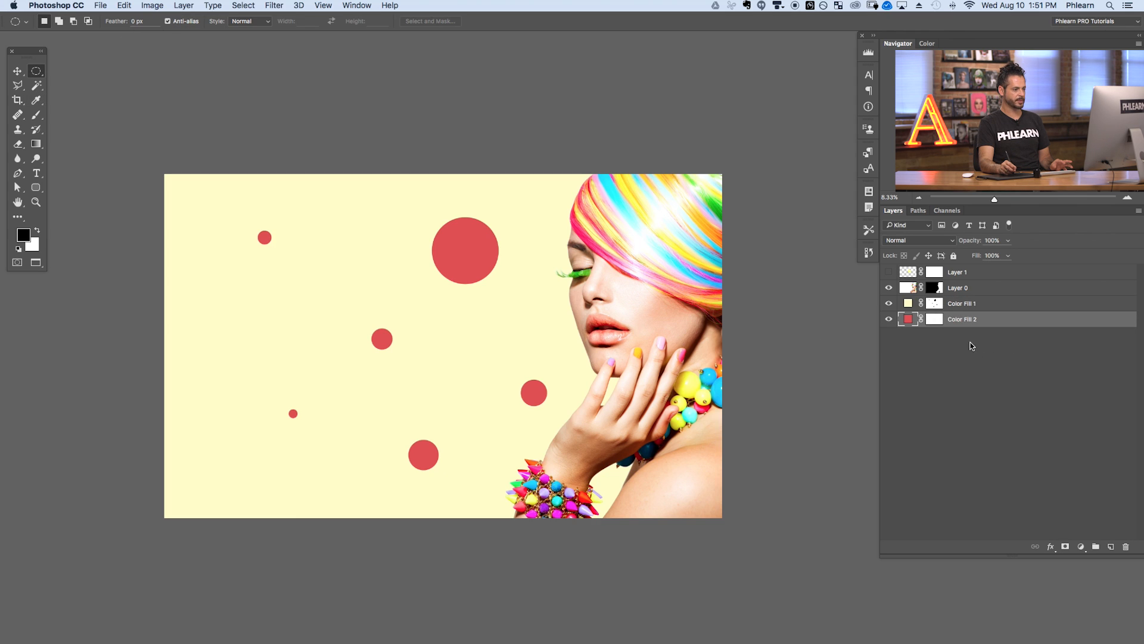
Change the Color Fill 2 layer's color to orange ff5a01, sampled from the woman's bracelet.
double_click(907, 319)
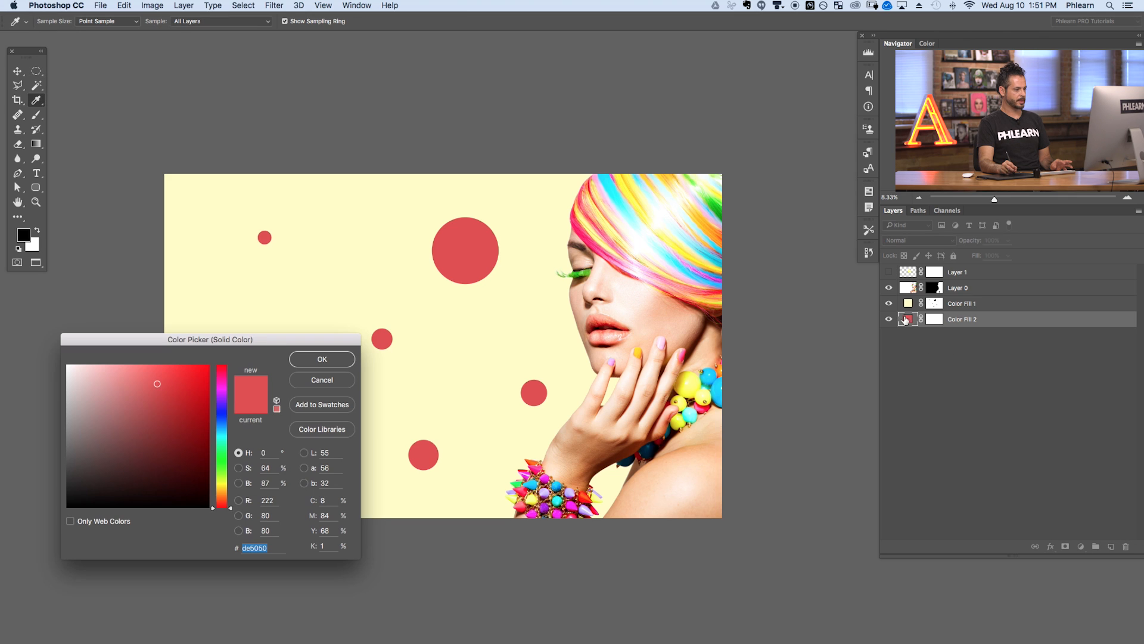
left_click(587, 494)
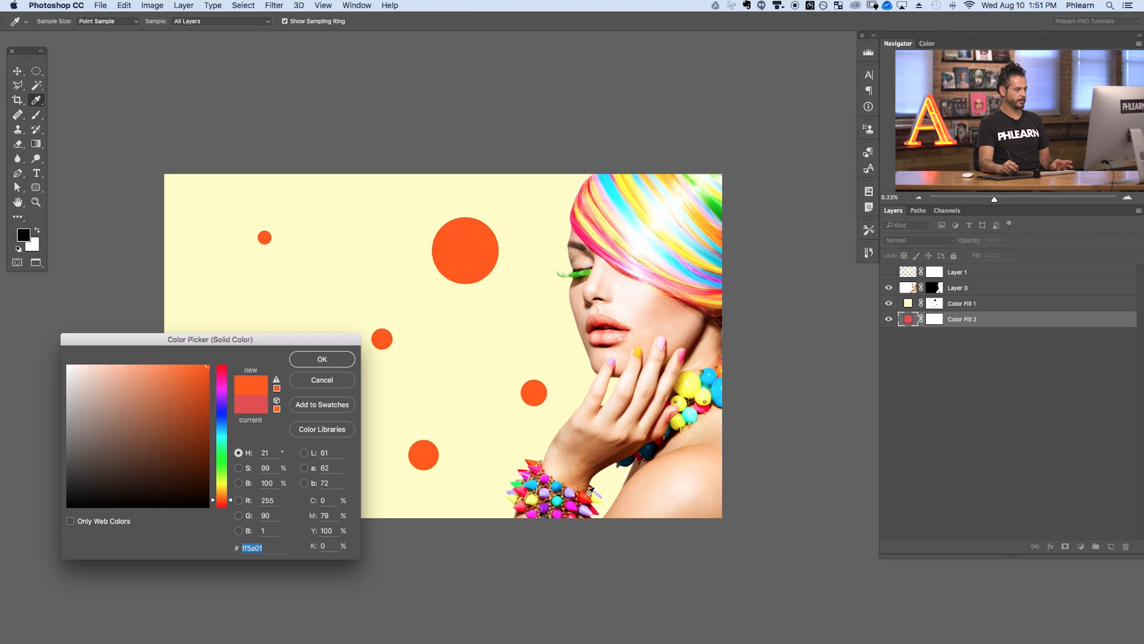
left_click(335, 363)
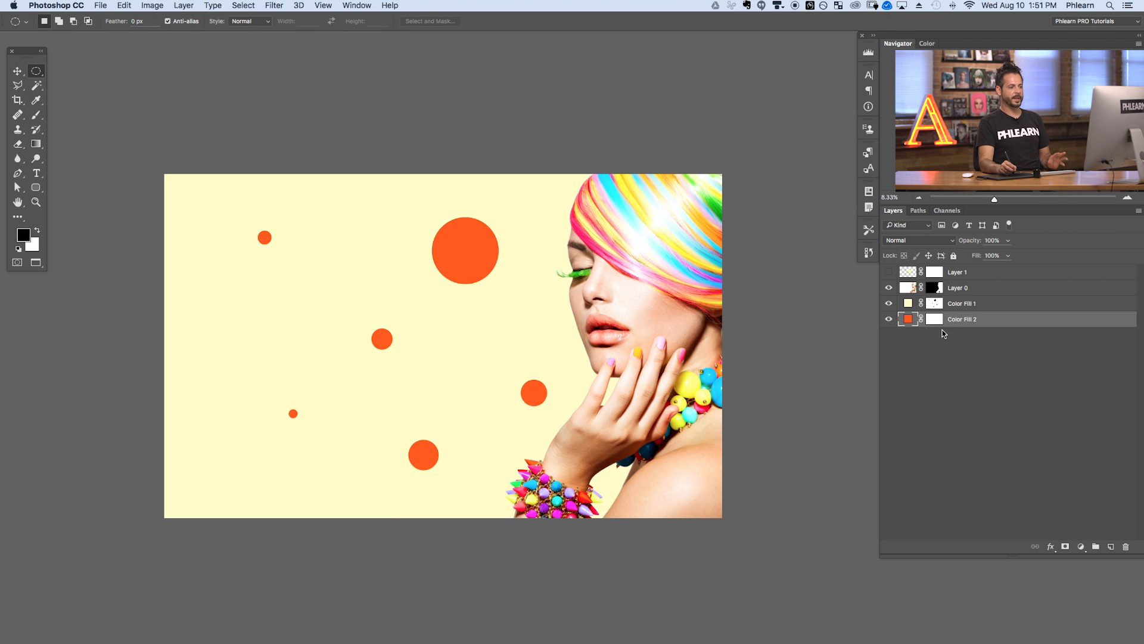
Hide and show Layer 0 repeatedly to examine what the woman's layer contributes to the composition.
left_click(888, 288)
left_click(888, 288)
left_click(888, 288)
left_click(888, 288)
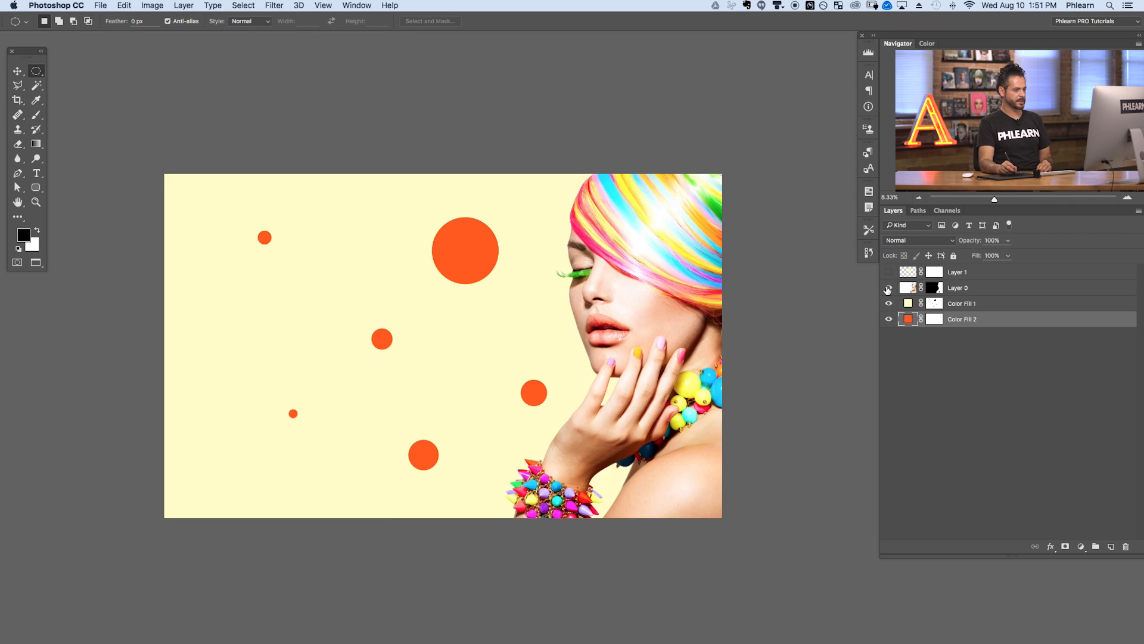
left_click(887, 287)
left_click(888, 289)
left_click(888, 289)
left_click(888, 289)
left_click(888, 289)
left_click(888, 289)
Hide and show Color Fill 1 and then Color Fill 2 several times to examine how the masked circles reveal the color below.
left_click(889, 303)
left_click(889, 304)
left_click(889, 303)
left_click(888, 304)
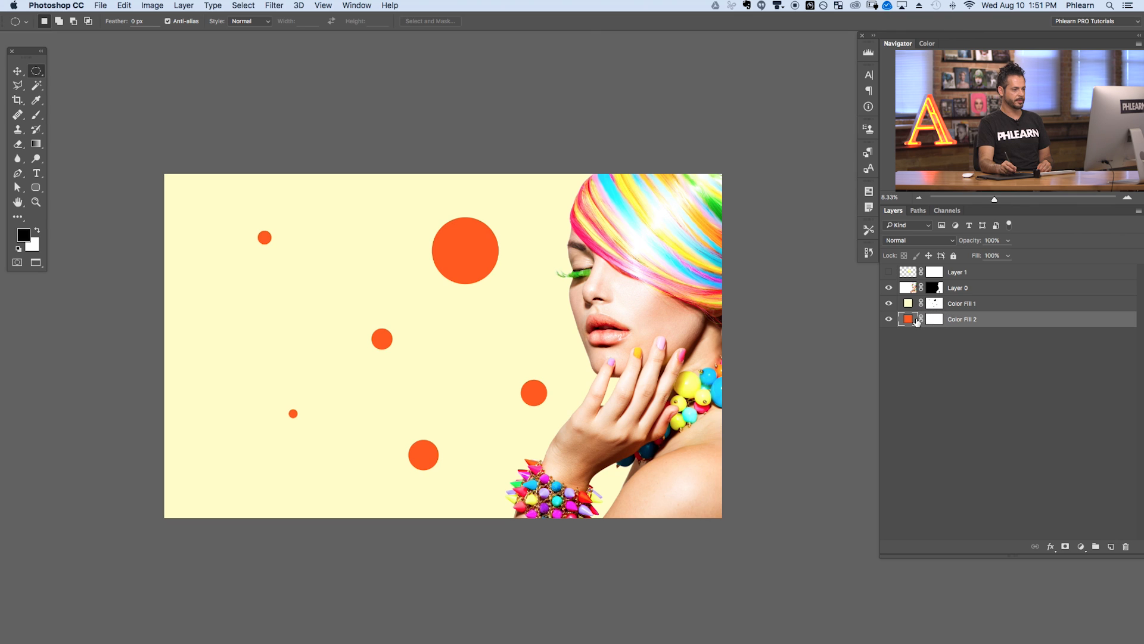
left_click(888, 320)
left_click(888, 320)
left_click(889, 320)
left_click(888, 320)
left_click(888, 320)
left_click(889, 320)
Show Layer 1 and move its yellow circle slightly upward over the large orange circle.
left_click(888, 273)
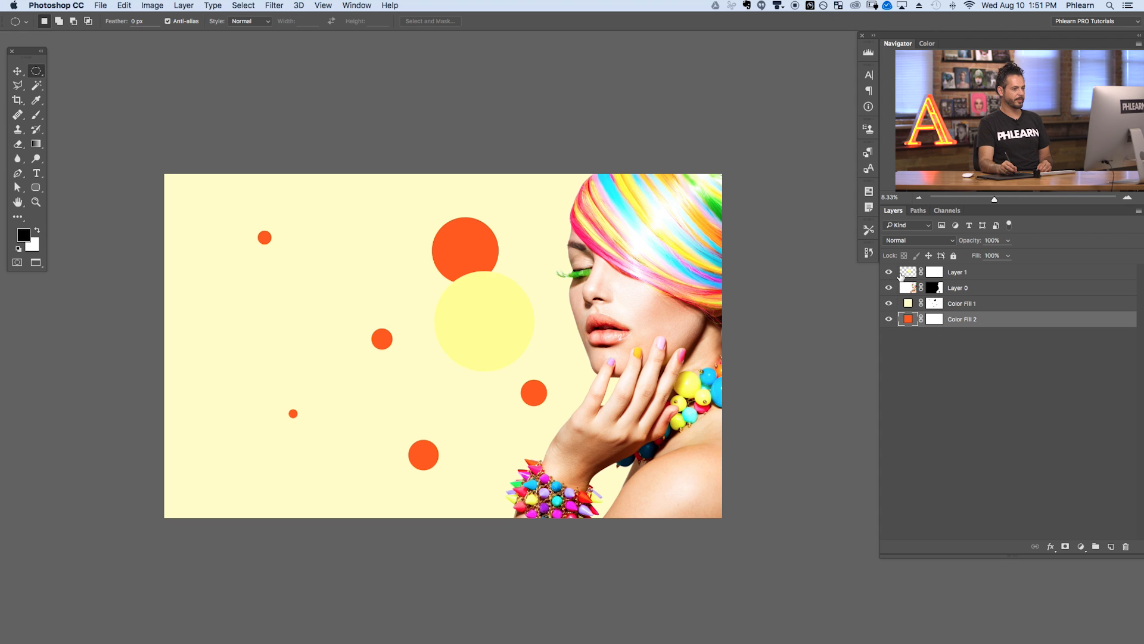
left_click(907, 275)
key("v")
left_click_drag(612, 378, 608, 351)
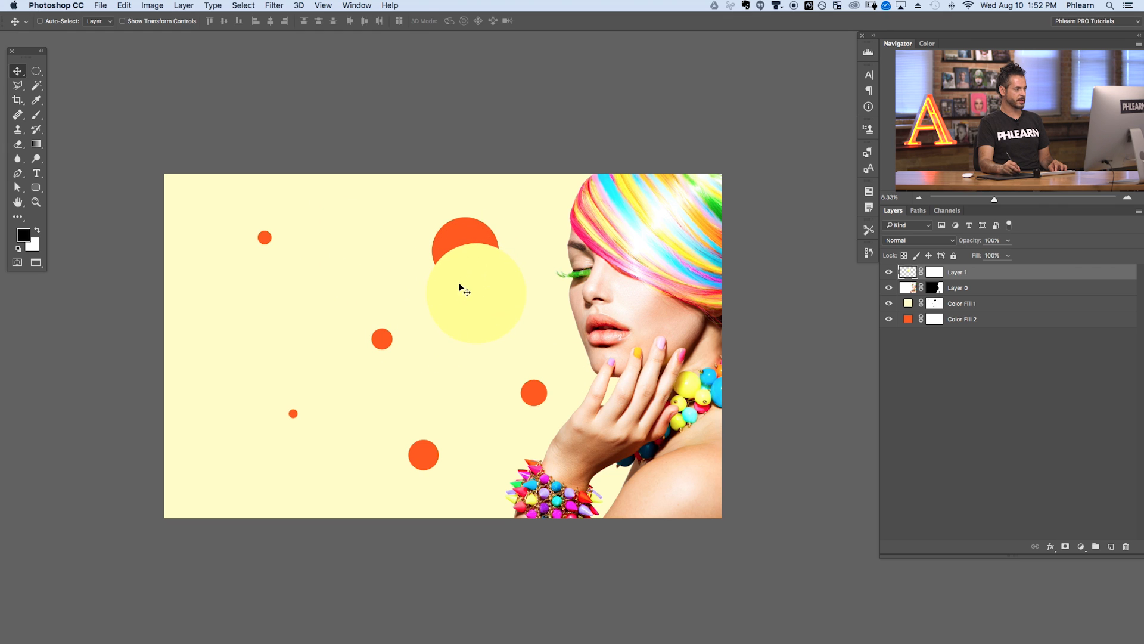
Select a smaller circle inside the yellow circle and fill it with black on Layer 1's mask to make a ring.
key("m")
left_click_drag(456, 273, 514, 339)
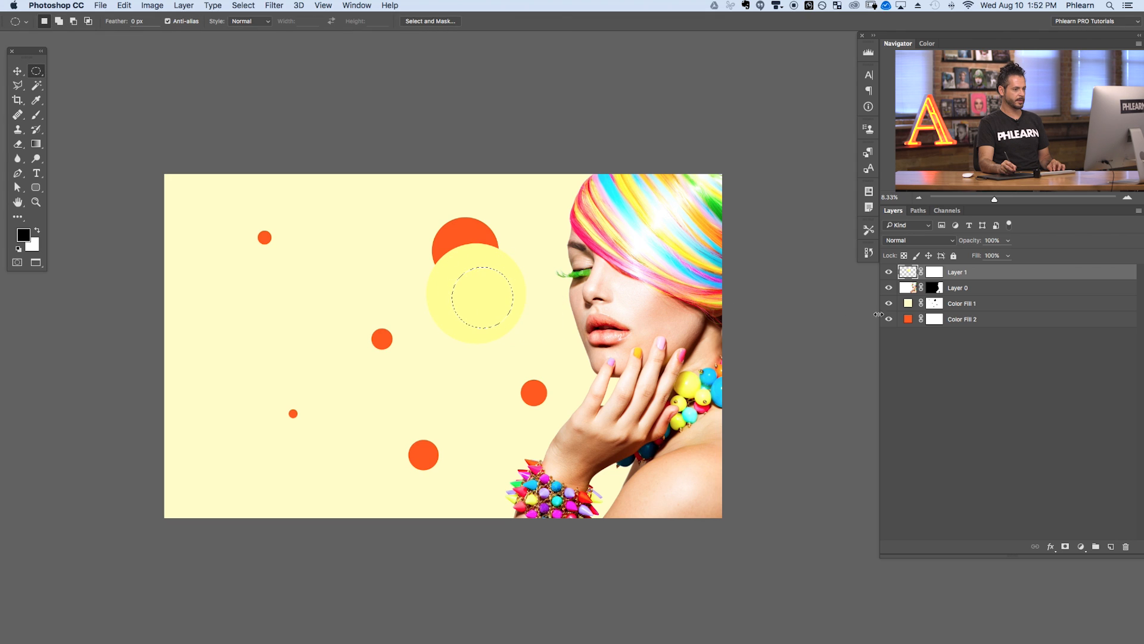
left_click(937, 275)
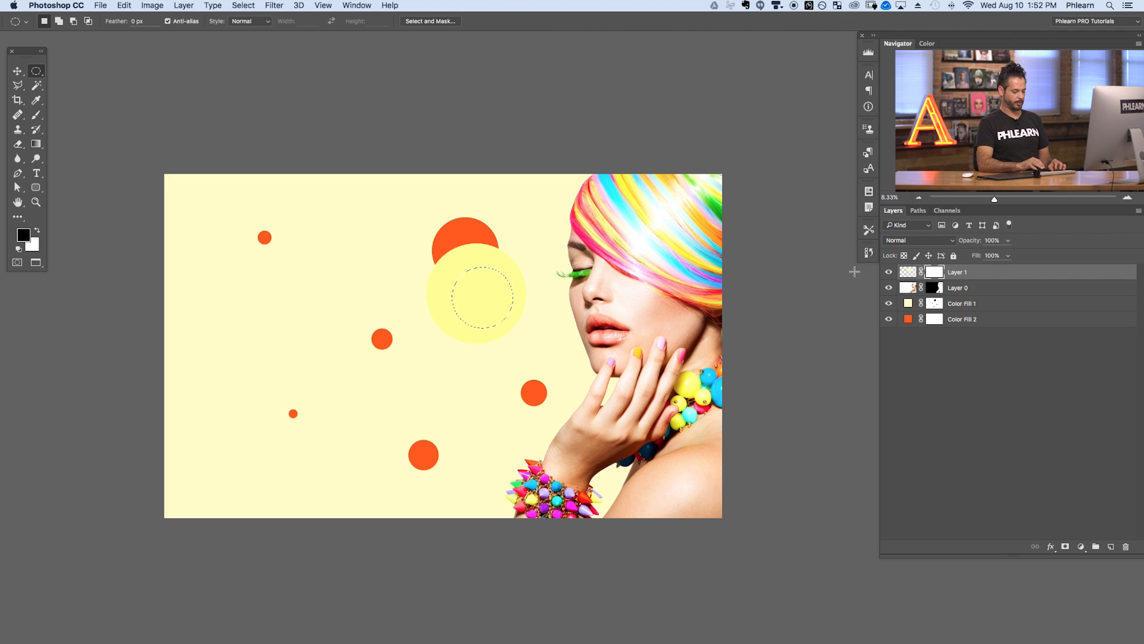
key("alt+BackSpace")
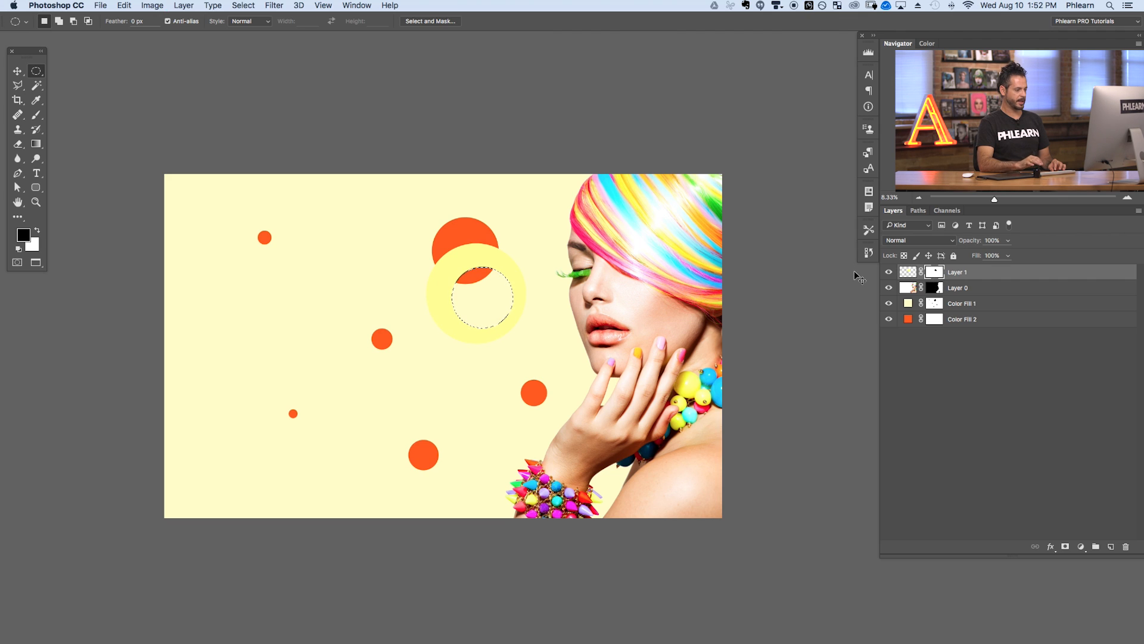
Move the yellow ring around the lower orange dot, and make a scaled-down duplicate of it elsewhere on the background.
key("v")
left_click_drag(522, 391, 451, 552)
left_click_drag(479, 452, 471, 357)
key("super+t")
left_click_drag(427, 282, 382, 328)
key("Return")
Make three more duplicates of the yellow ring, scaling and distributing them near the other orange dots.
left_click_drag(346, 437, 413, 395)
key("super+t")
left_click_drag(534, 395, 358, 411)
key("Return")
left_click_drag(398, 464, 422, 433)
key("super+t")
left_click_drag(364, 256, 345, 271)
key("Return")
left_click_drag(416, 431, 459, 470)
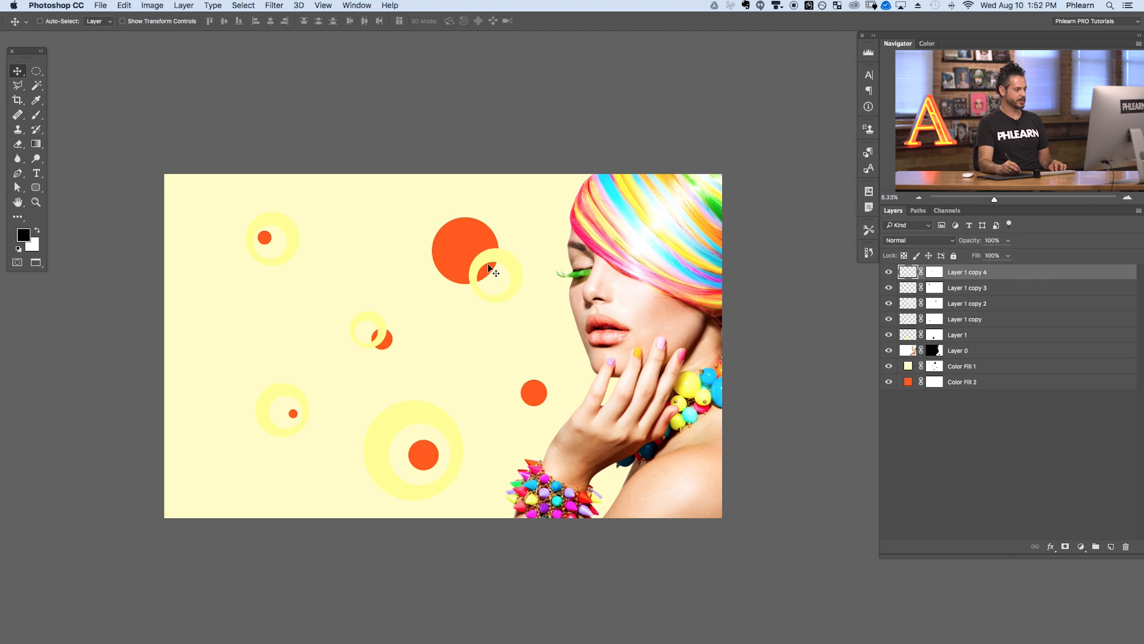
Check Layer 1's visibility, and group it together with its four ring copies.
left_click(888, 335)
left_click(888, 335)
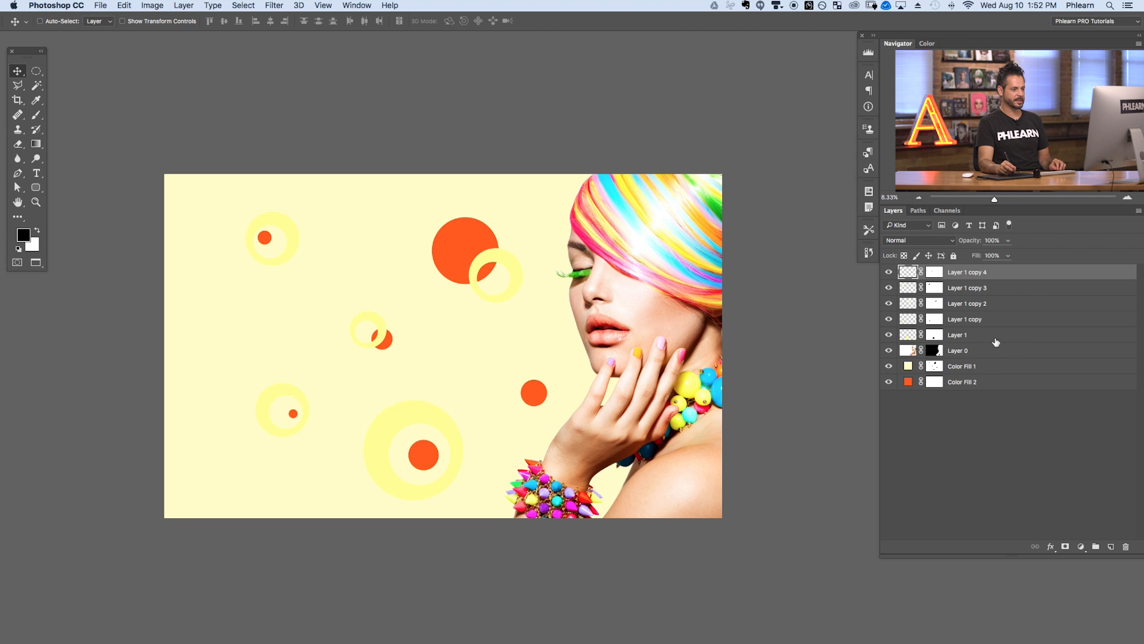
left_click(984, 341, "shift")
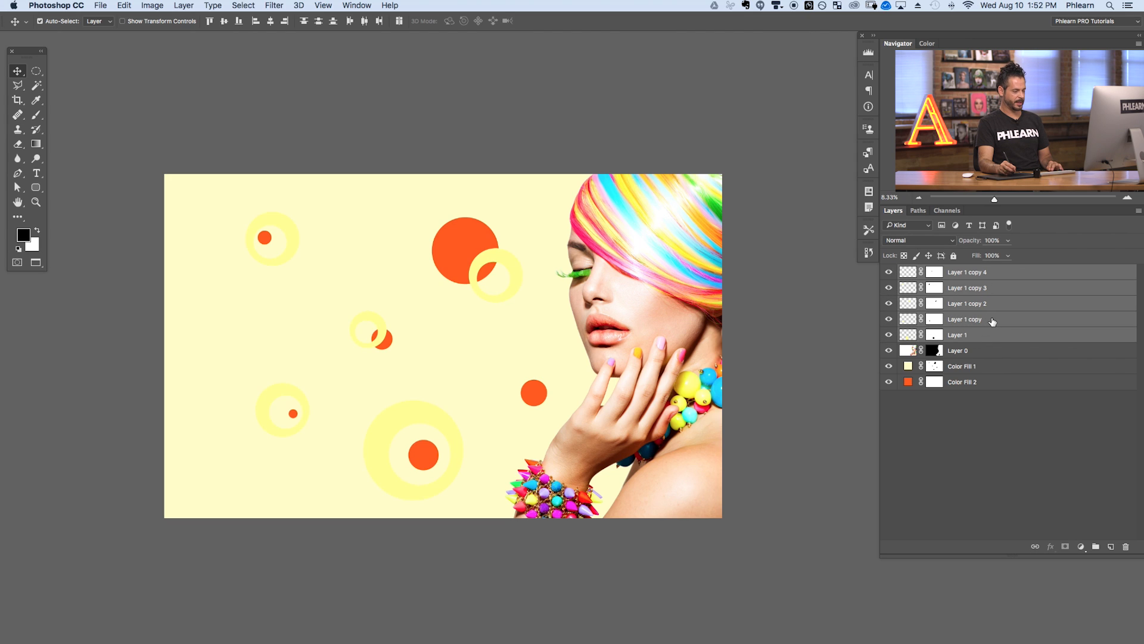
key("ctrl+g")
Hide and show the group of rings twice to compare the background with and without them.
left_click(889, 273)
left_click(889, 273)
left_click(889, 273)
left_click(889, 273)
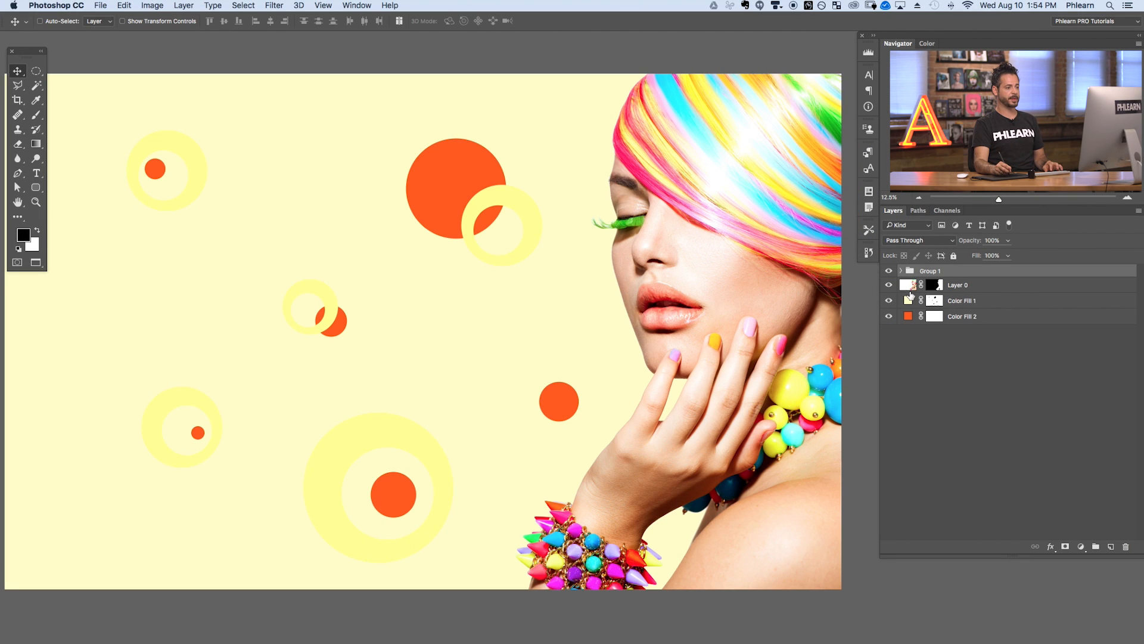
Toggle Layer 0's visibility several times to examine the circle design without the woman in front.
left_click(889, 286)
left_click(889, 285)
left_click(889, 285)
left_click(889, 286)
left_click(889, 285)
left_click(889, 286)
left_click(889, 285)
left_click(889, 286)
Add a pink (#e76ce0) solid color fill layer and place it directly beneath Layer 0.
left_click(989, 288)
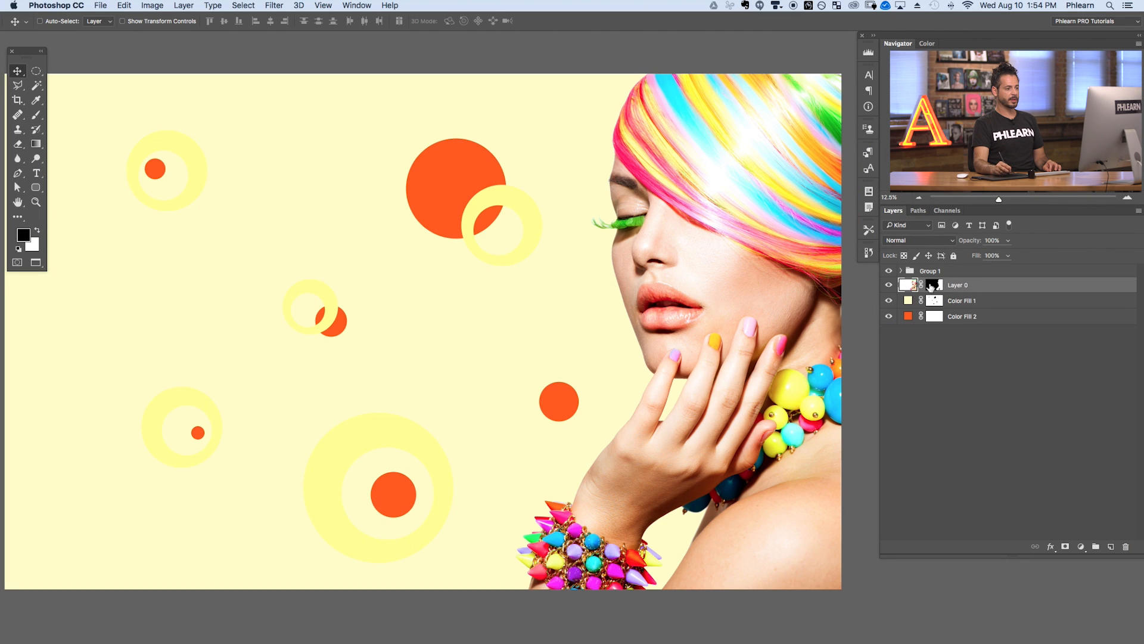
left_click(1080, 547)
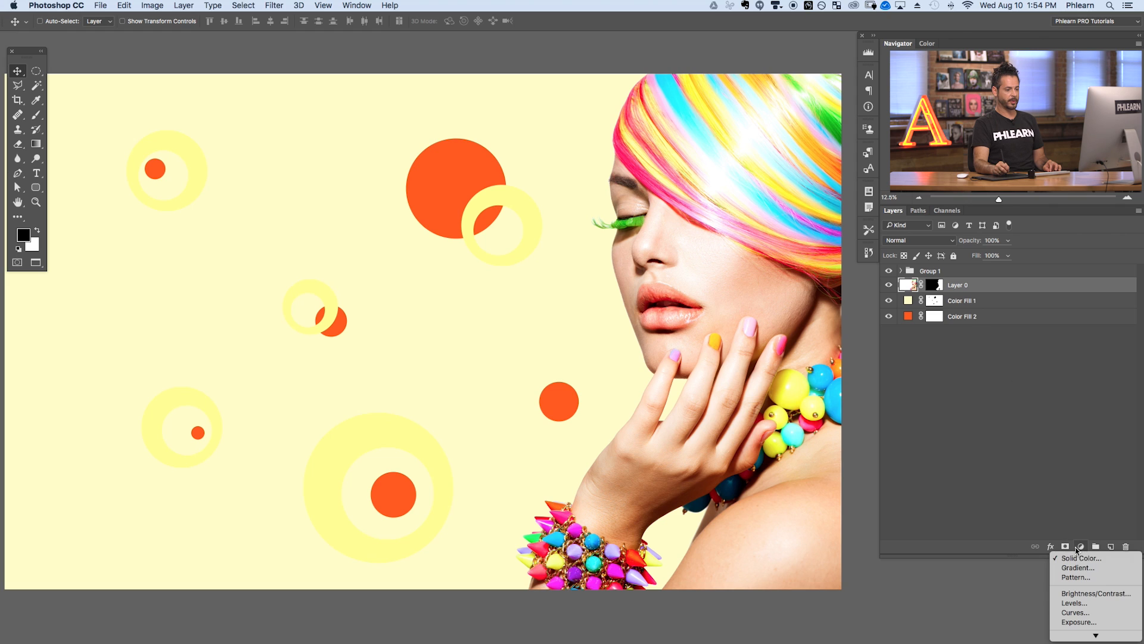
left_click(1080, 558)
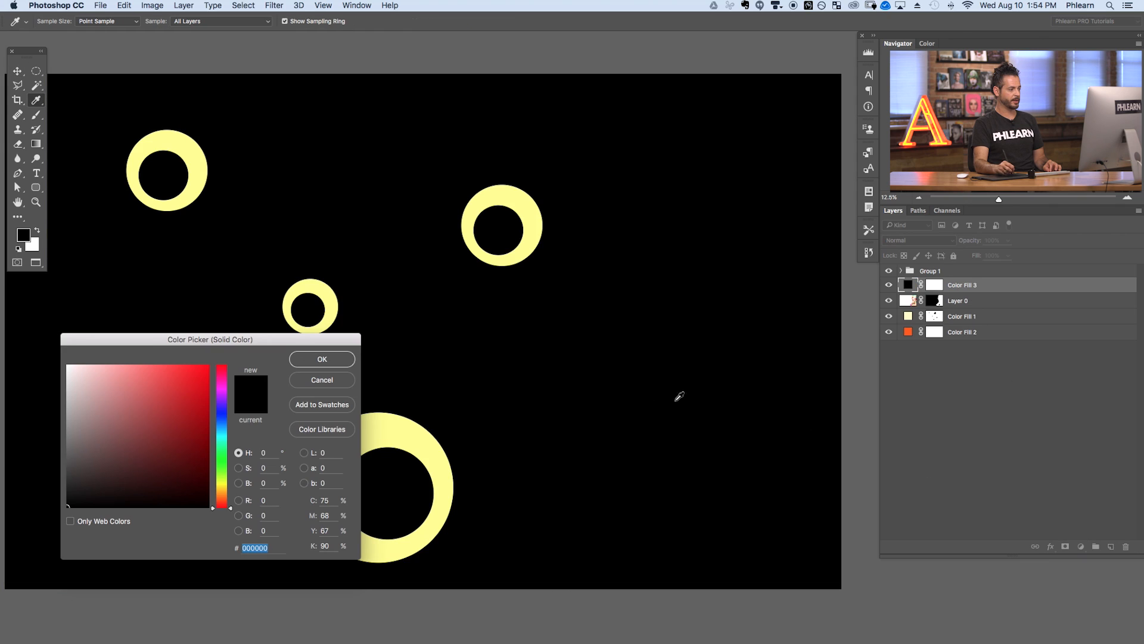
left_click_drag(221, 407, 142, 378)
left_click(322, 359)
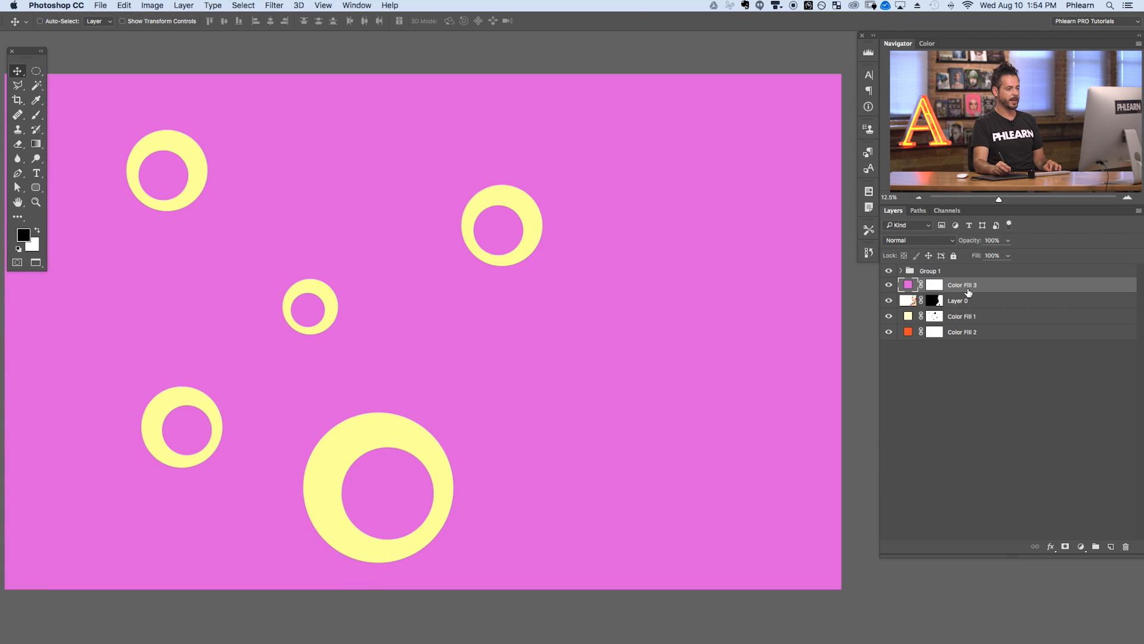
left_click_drag(984, 287, 990, 307)
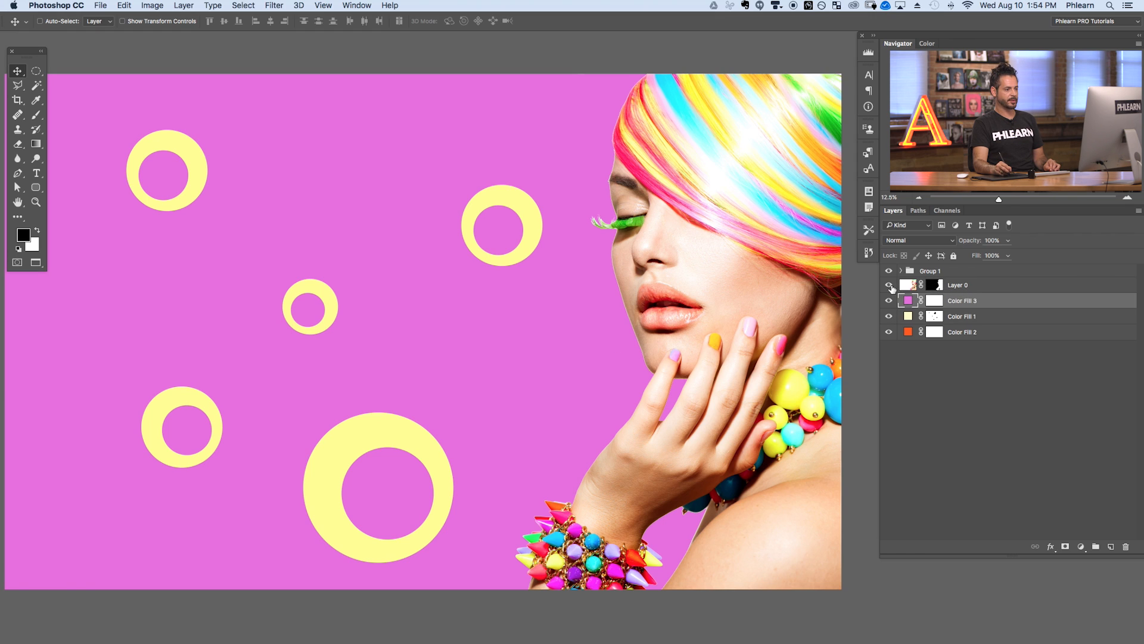
Hide and show Layer 0, and view its layer mask on its own to examine the woman's silhouette.
left_click(889, 285)
left_click(889, 285)
left_click(935, 288, "alt")
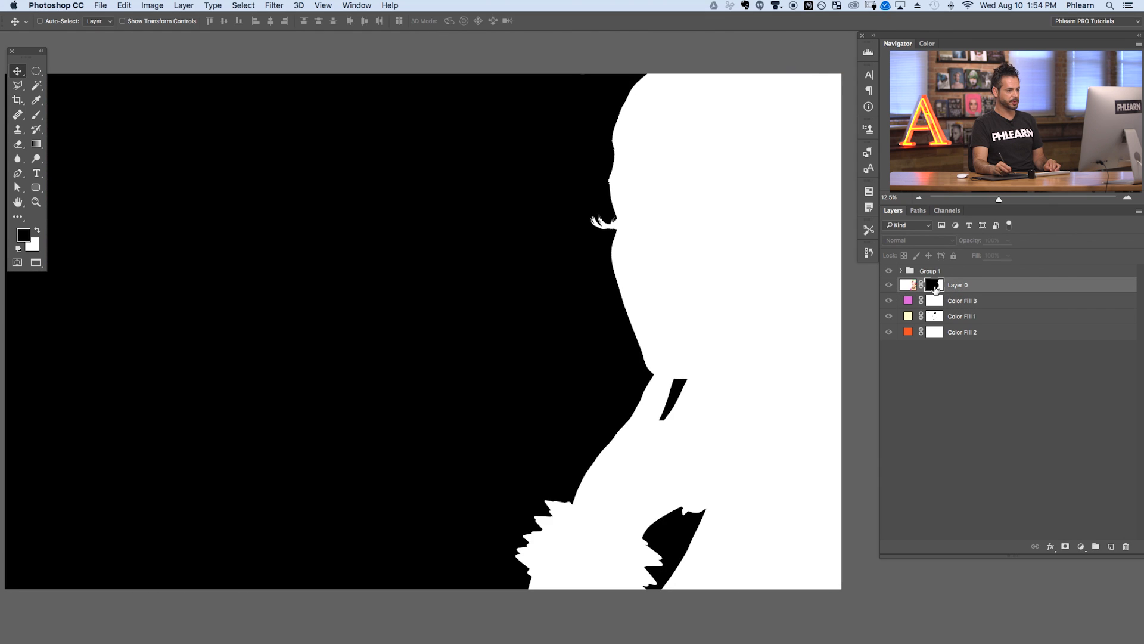
left_click(935, 288, "alt")
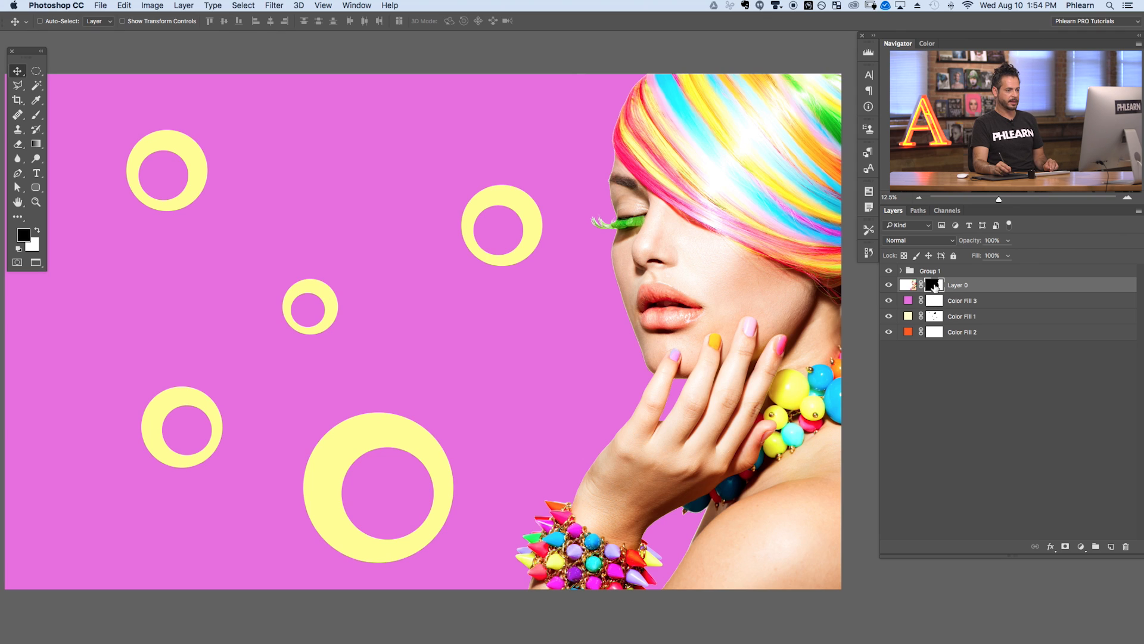
Copy Layer 0's mask onto Color Fill 3, replacing its mask, and shift the pink silhouette slightly left and up from behind the woman.
left_click_drag(934, 286, 937, 303)
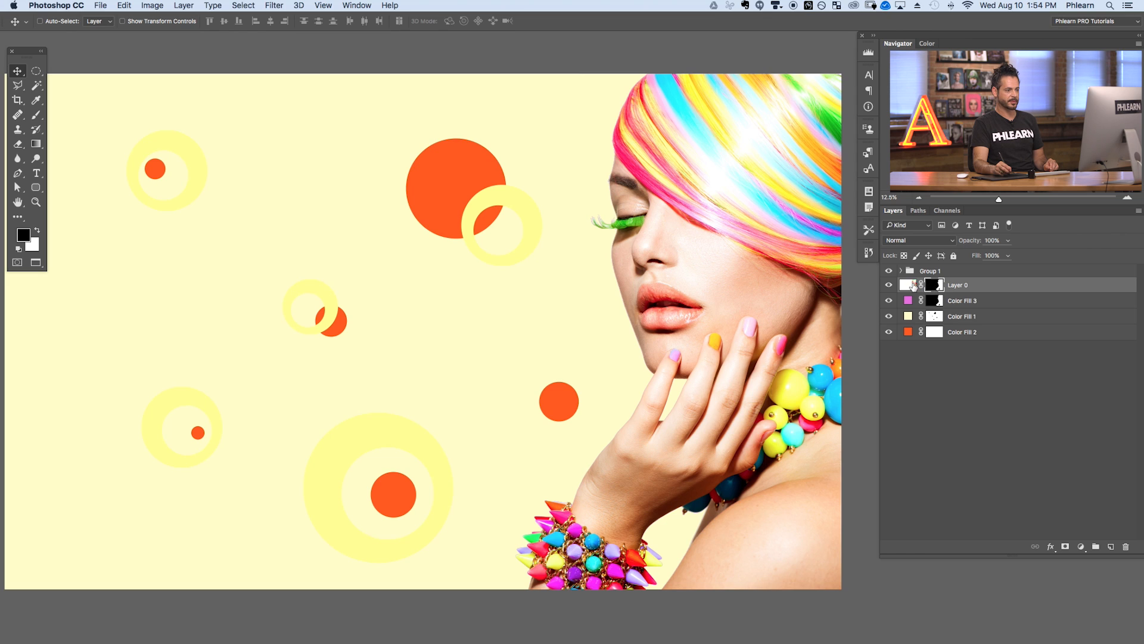
left_click(972, 304)
left_click_drag(454, 289, 433, 284)
left_click_drag(521, 350, 553, 346)
Recolor the offset silhouette of Color Fill 3 to pale yellow (#f8f68b).
double_click(913, 302)
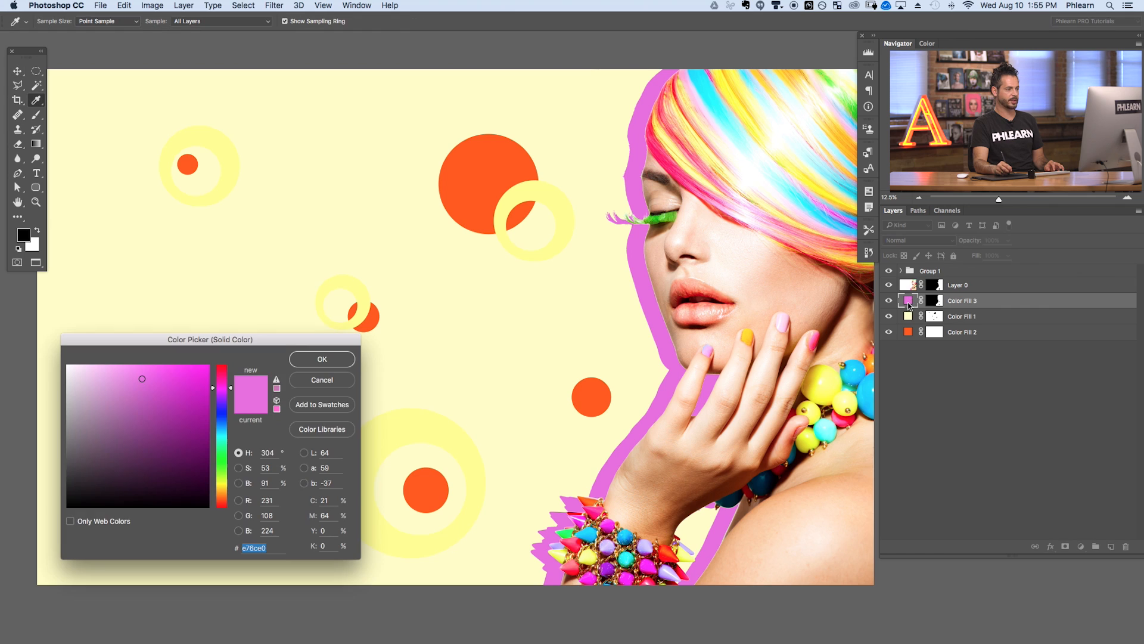
left_click(597, 311)
mouse_move(92, 397)
left_mouse_down()
mouse_move(111, 409)
mouse_move(107, 388)
mouse_move(129, 368)
left_mouse_up()
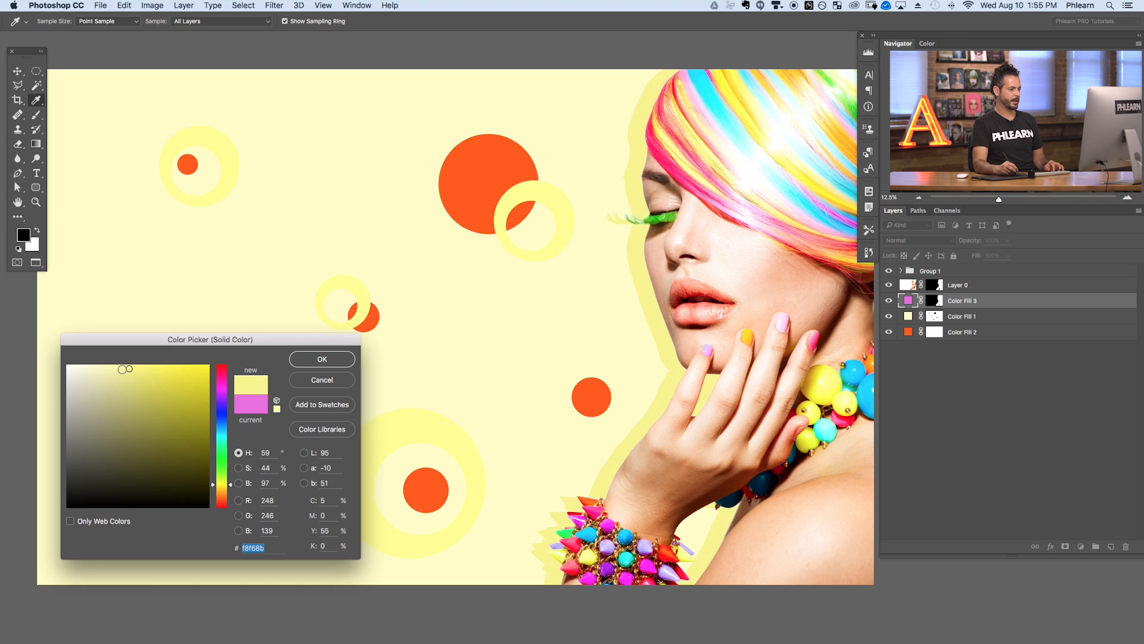
left_click(322, 358)
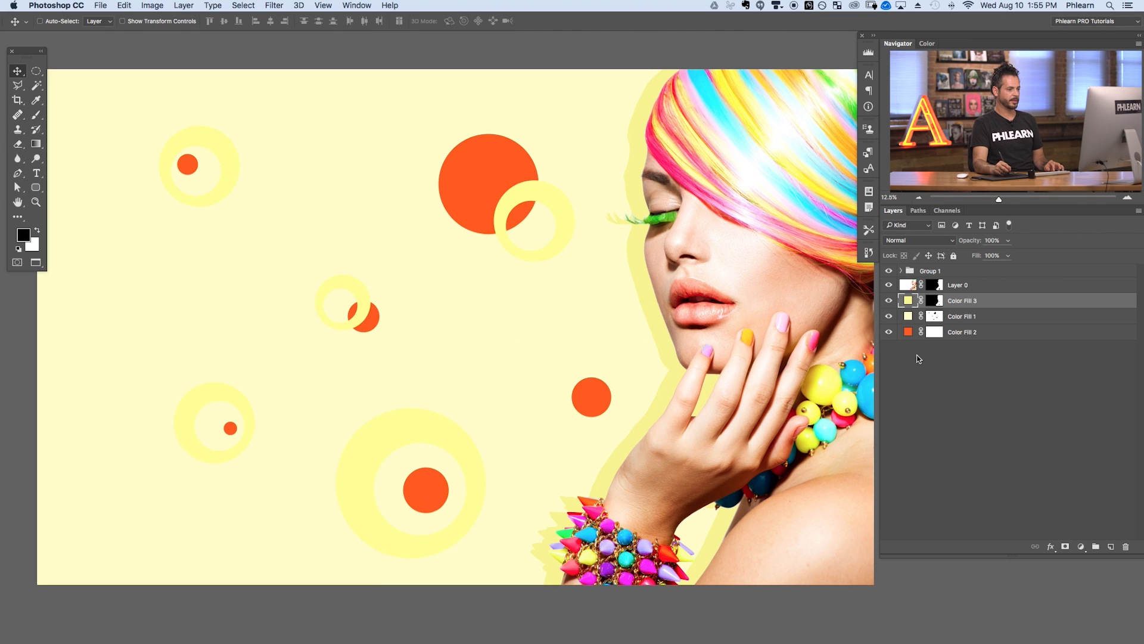
Toggle the visibility of Color Fill 3 and Layer 0 to compare the image with and without the offset silhouette.
left_click(889, 300)
left_click(889, 301)
left_click(888, 300)
left_click(888, 300)
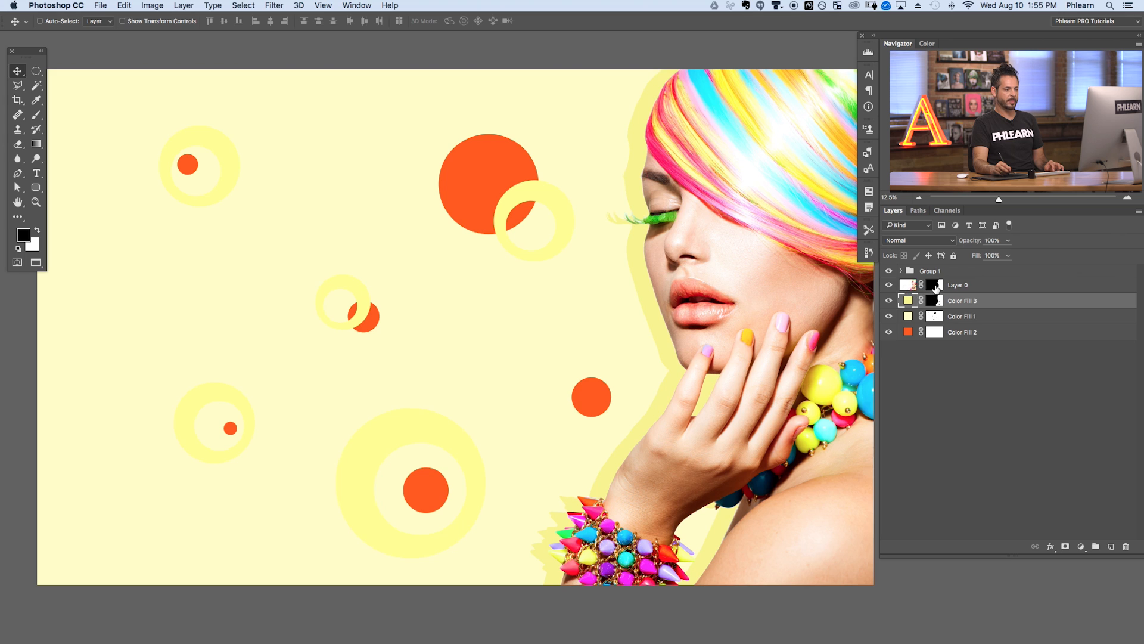
left_click(888, 285)
left_click(889, 286)
left_click(888, 301)
left_click(888, 301)
left_click(889, 301)
left_click(889, 301)
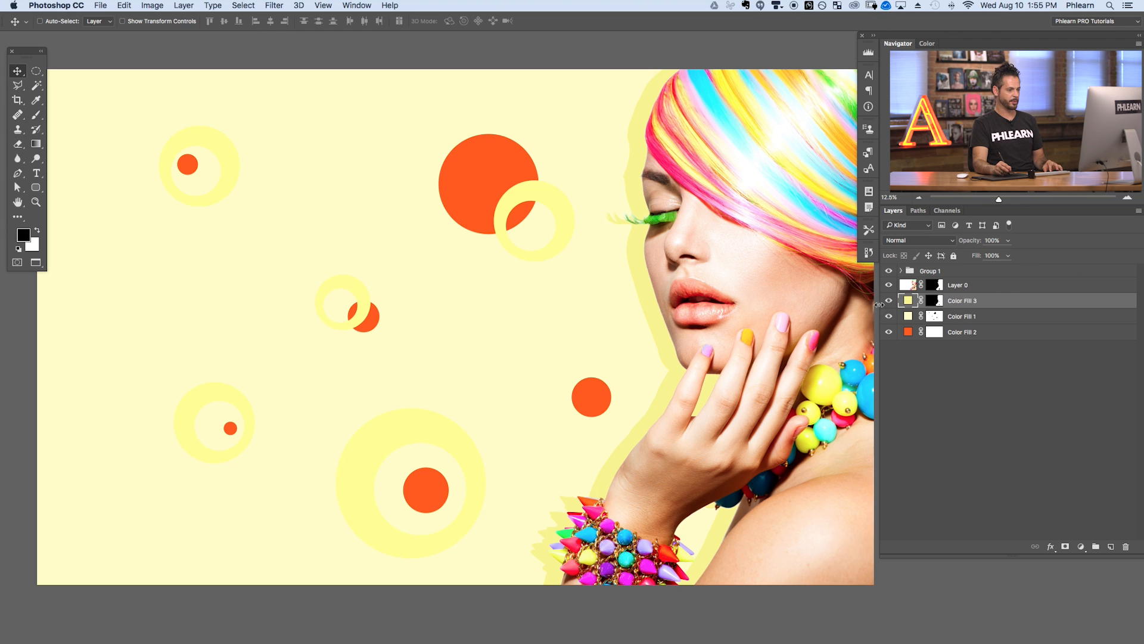
Toggle Color Fill 1 and Color Fill 2 repeatedly to examine how they form the background, leaving both visible and Color Fill 1 selected.
left_click_drag(765, 380, 752, 384)
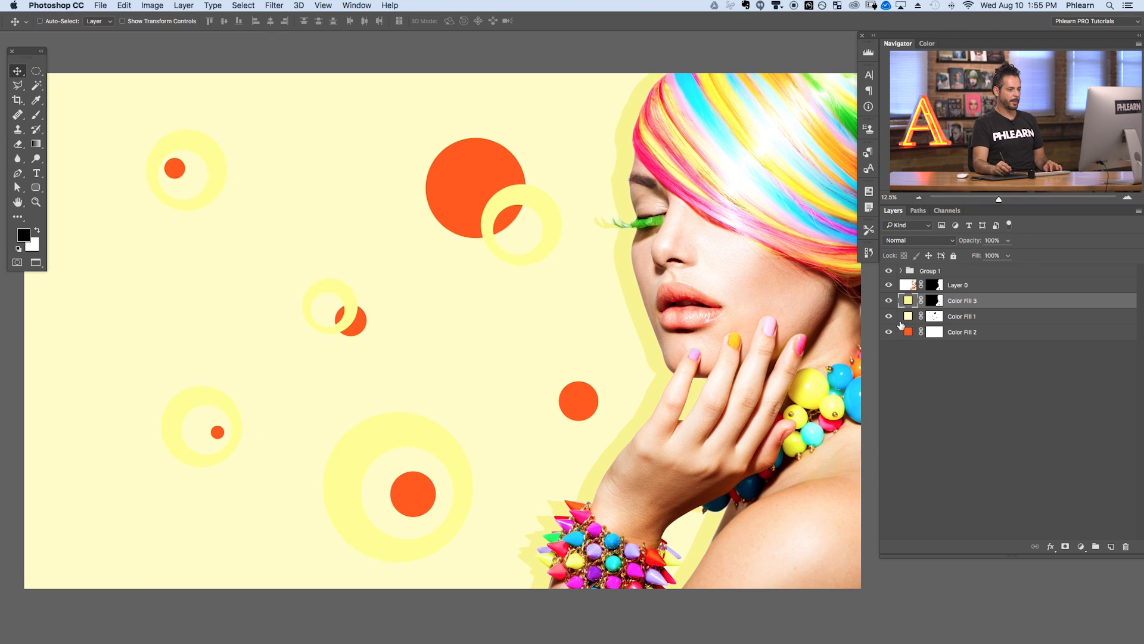
left_click(889, 317)
left_click(889, 317)
left_click(888, 316)
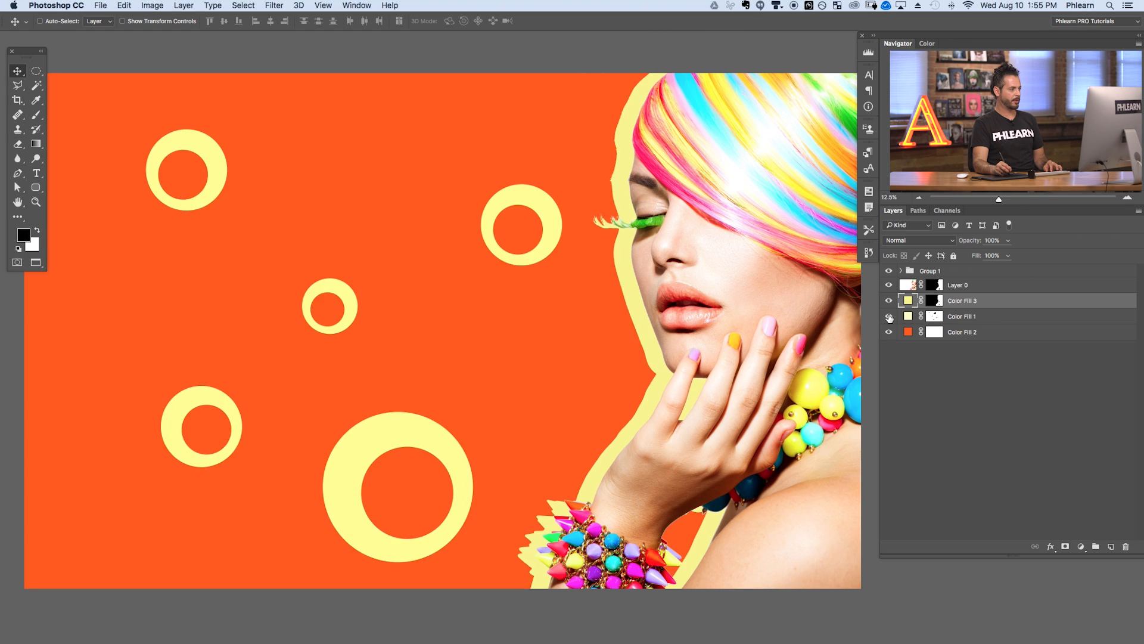
left_click(889, 317)
left_click(956, 321)
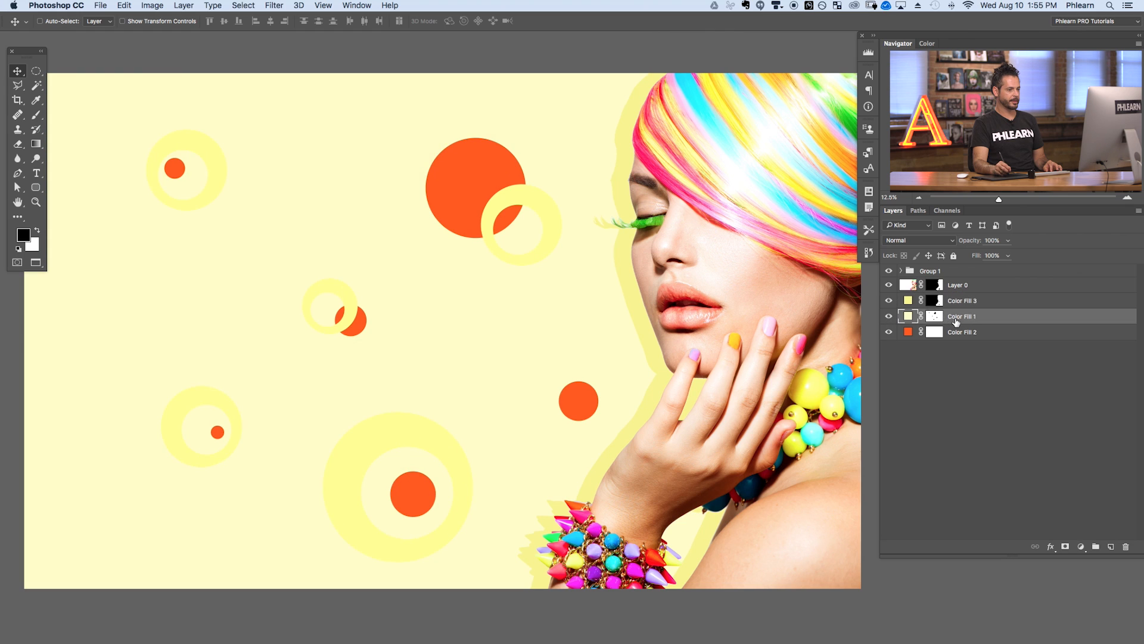
left_click(890, 318)
left_click(889, 318)
left_click(889, 318)
left_click(889, 317)
left_click(889, 332)
left_click(889, 332)
left_click(889, 332)
left_click(889, 332)
left_click(889, 332)
left_click(889, 332)
left_click(890, 333)
left_click(890, 332)
left_click(890, 333)
left_click(891, 333)
Group Color Fill 1 and Color Fill 2 together, and check the new group's contents.
left_click(989, 332, "super")
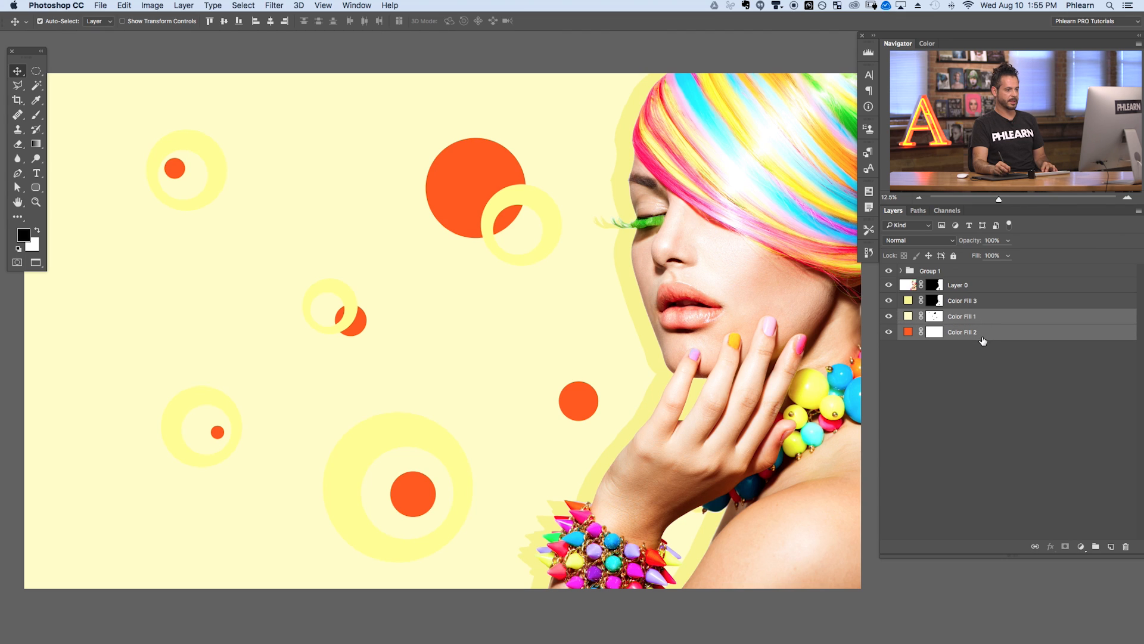
key("super+g")
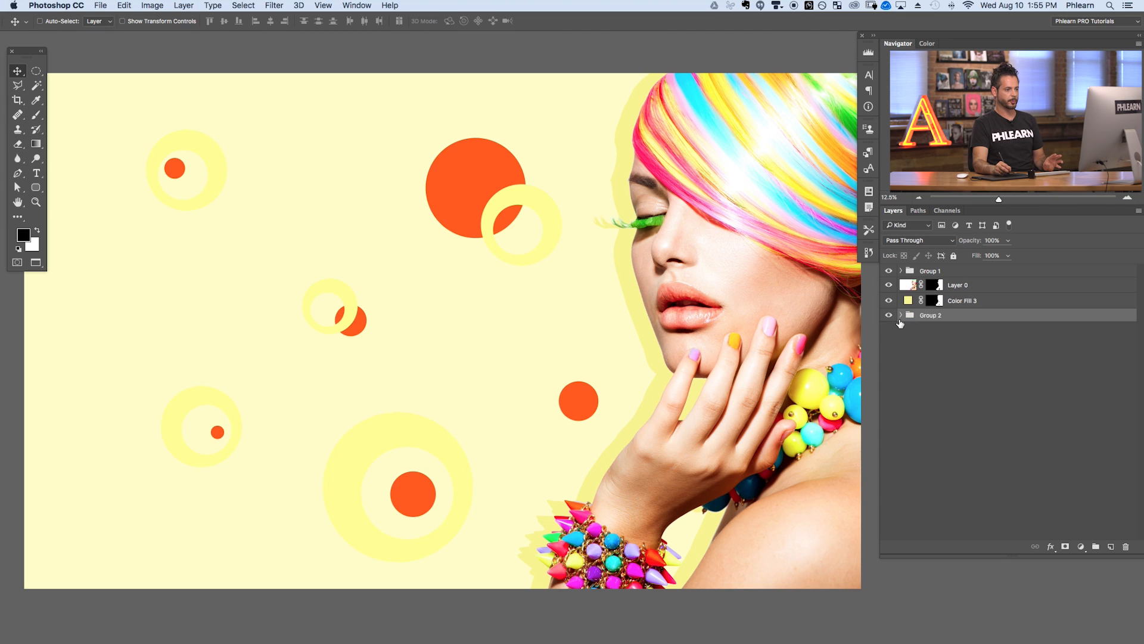
left_click(900, 317)
left_click(900, 317)
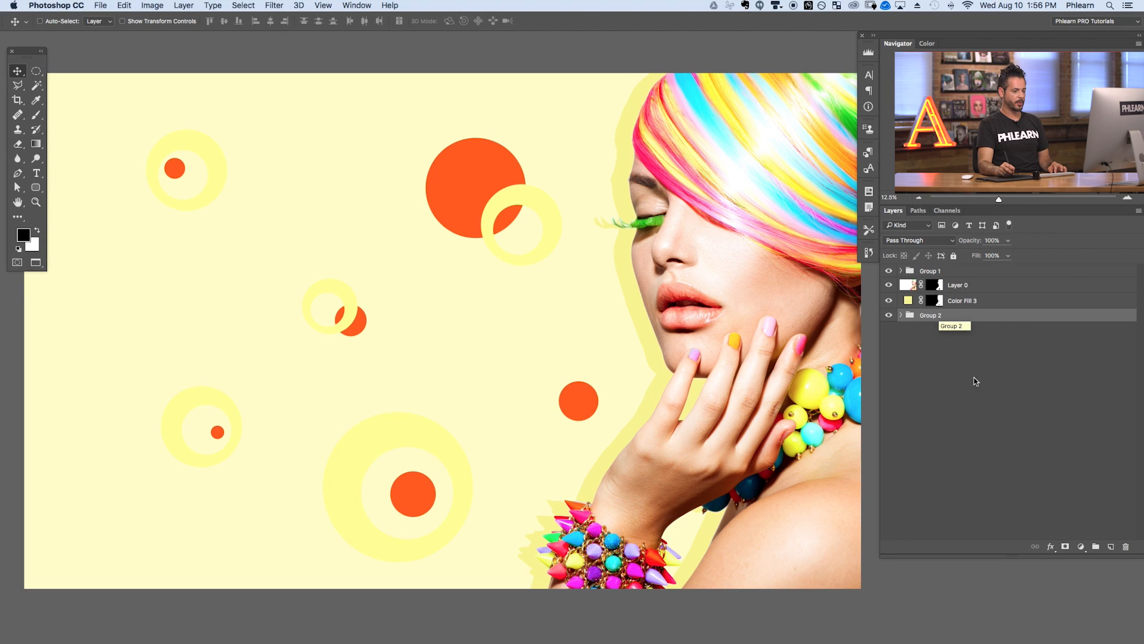
Add a mask to Group 2 and draw a horizontal black Foreground to Transparent linear gradient from the canvas's left edge to about two thirds across.
left_click(1065, 547)
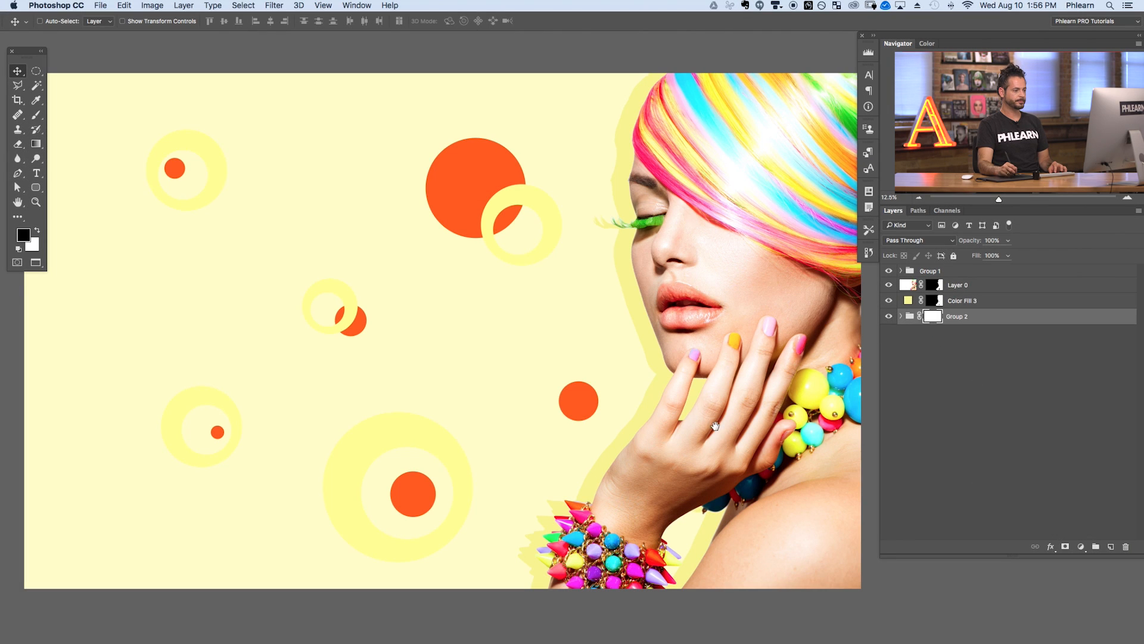
left_click_drag(721, 427, 743, 426)
key("g")
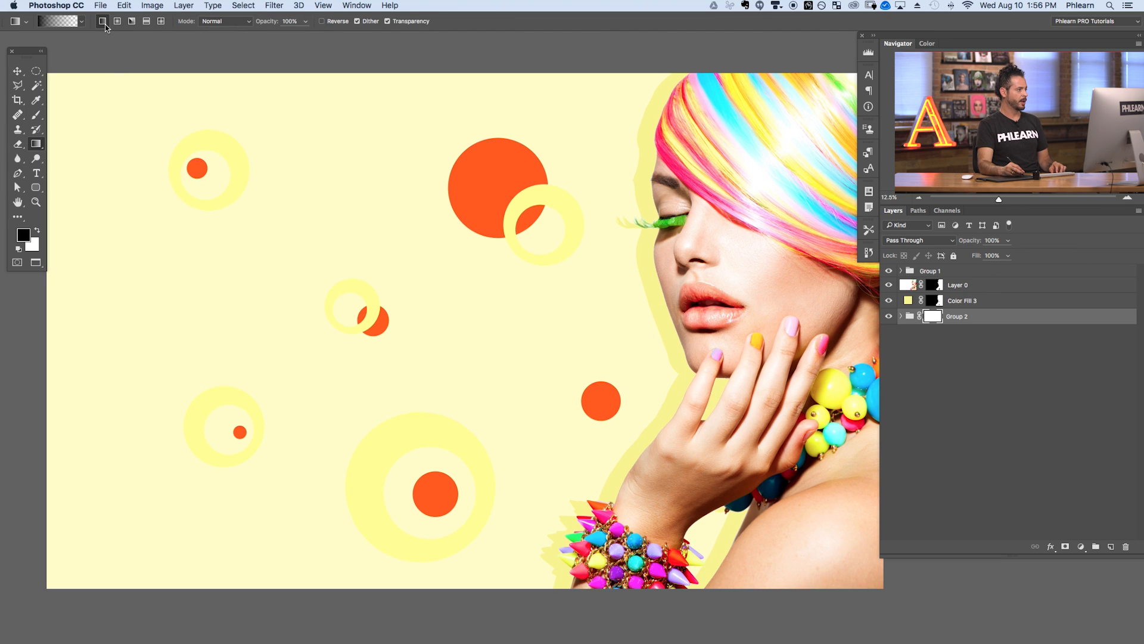
left_click(67, 24)
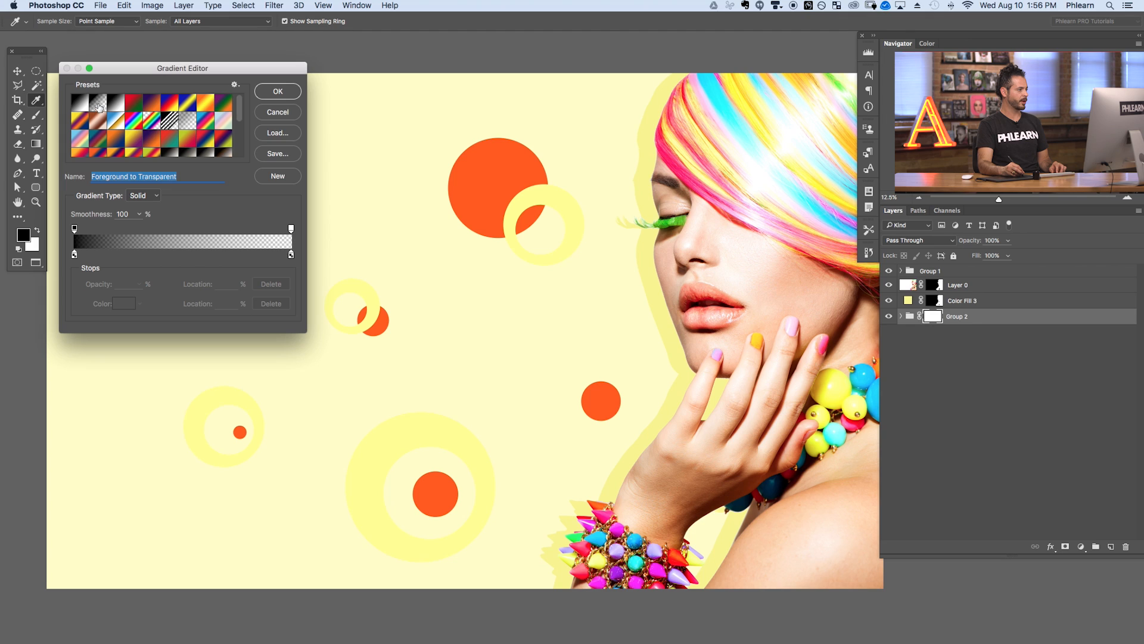
left_click(268, 94)
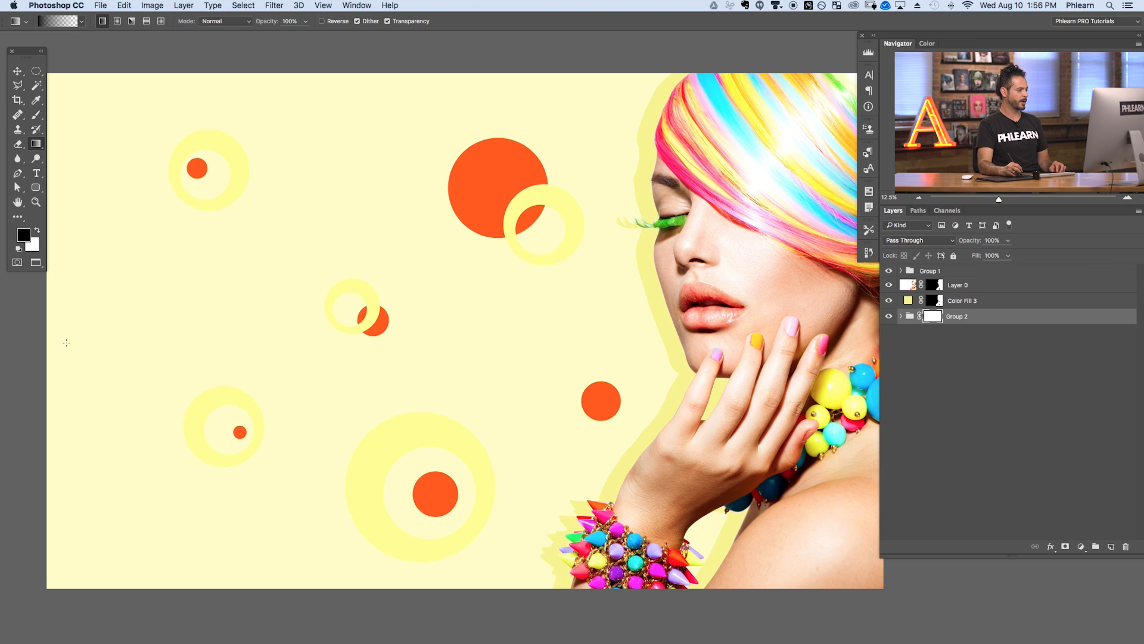
left_click_drag(50, 362, 487, 368)
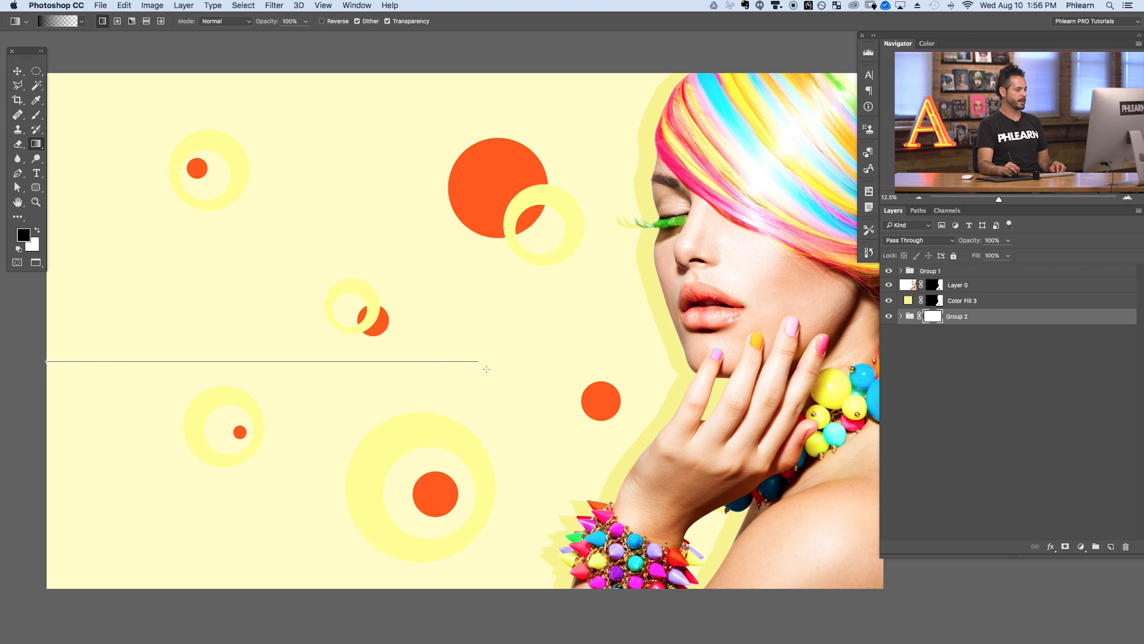
left_click_drag(572, 365, 608, 363)
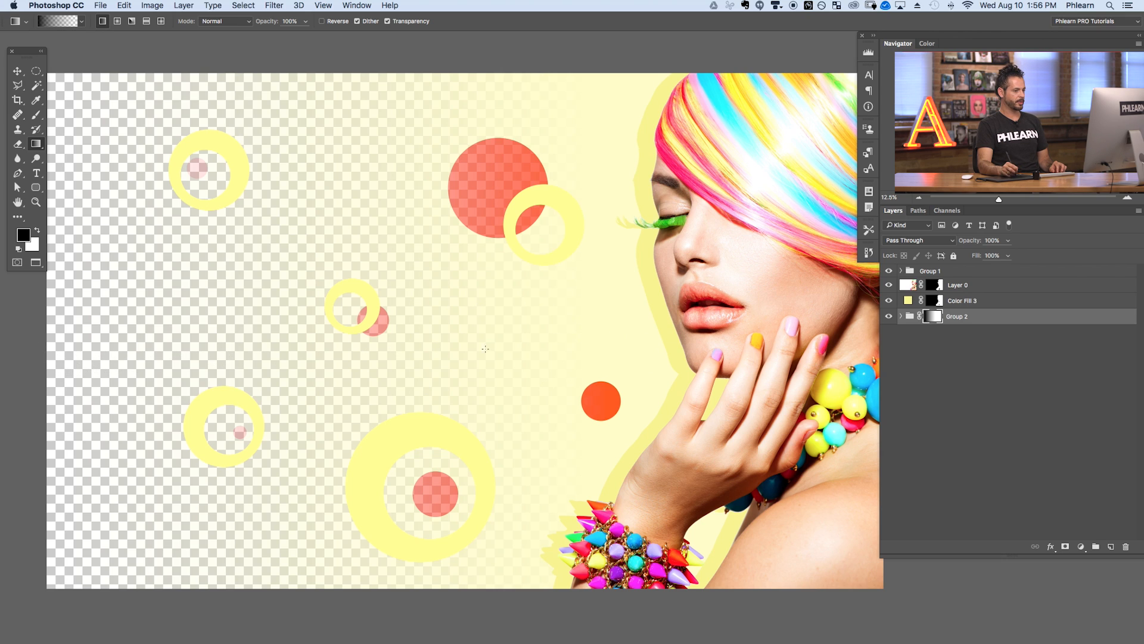
Add a salmon (#e38686) solid color fill beneath Group 2, and hide the group of yellow rings.
left_click(1080, 547)
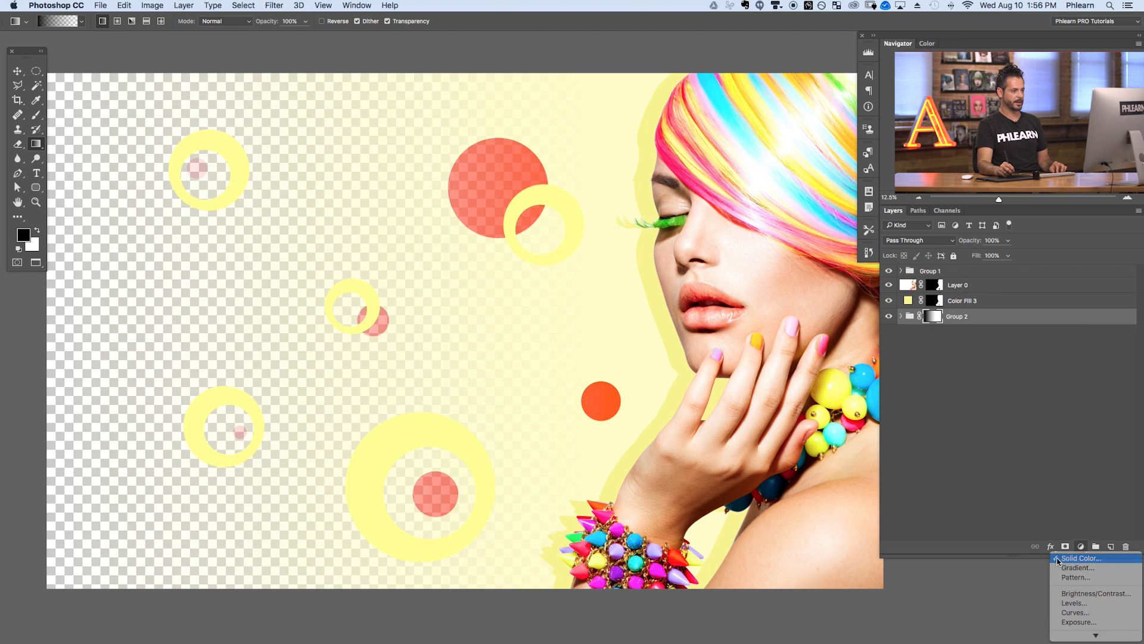
left_click(1081, 557)
left_click(148, 391)
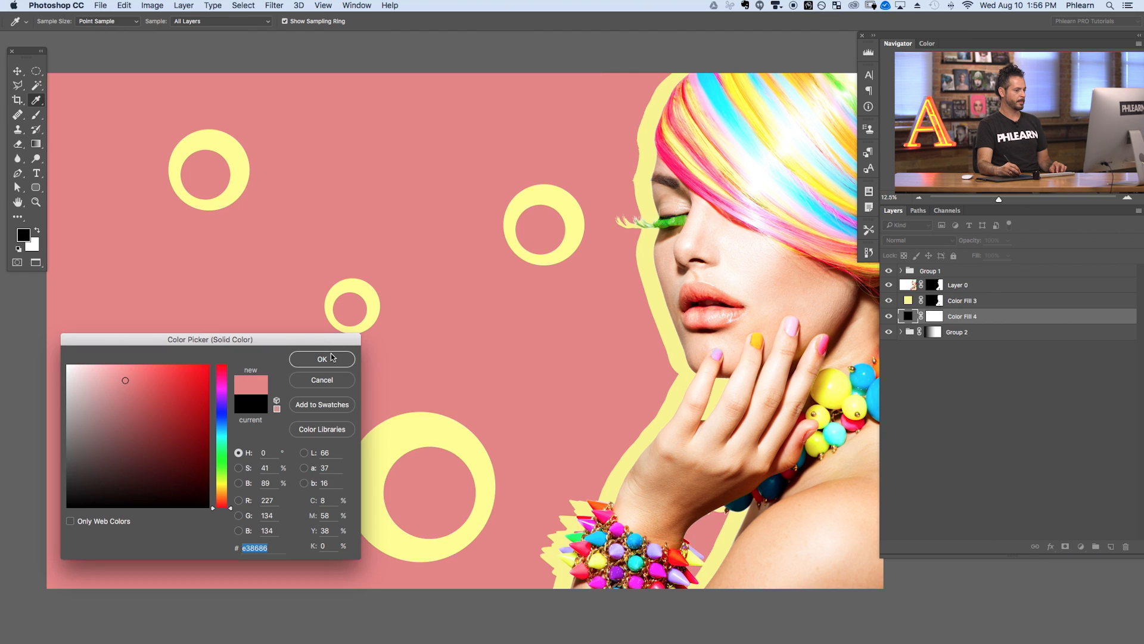
left_click(322, 359)
key("super+bracketleft")
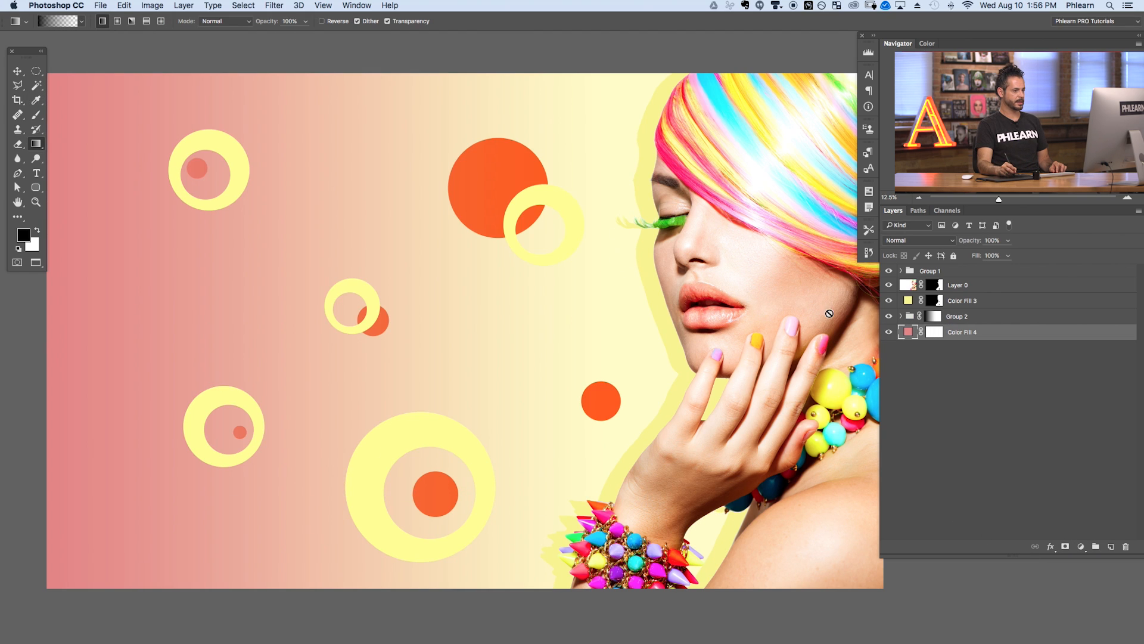
left_click(889, 272)
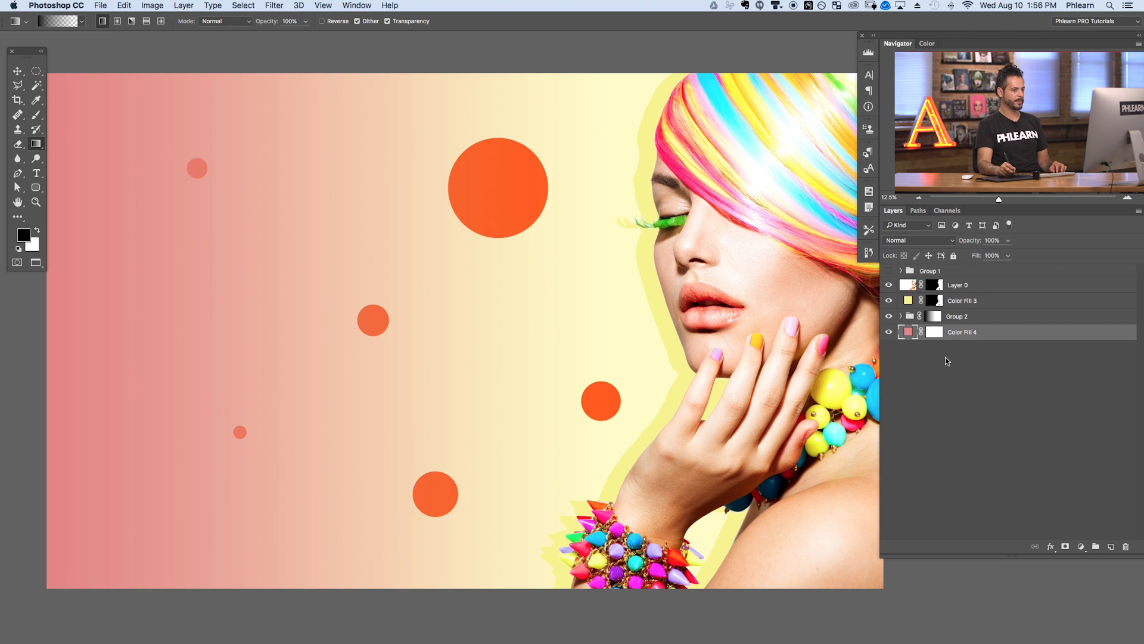
Toggle the visibility of Group 2 and Color Fill 4 to examine how the gradient mask blends them.
left_click(888, 317)
left_click(889, 317)
left_click(888, 316)
left_click(888, 316)
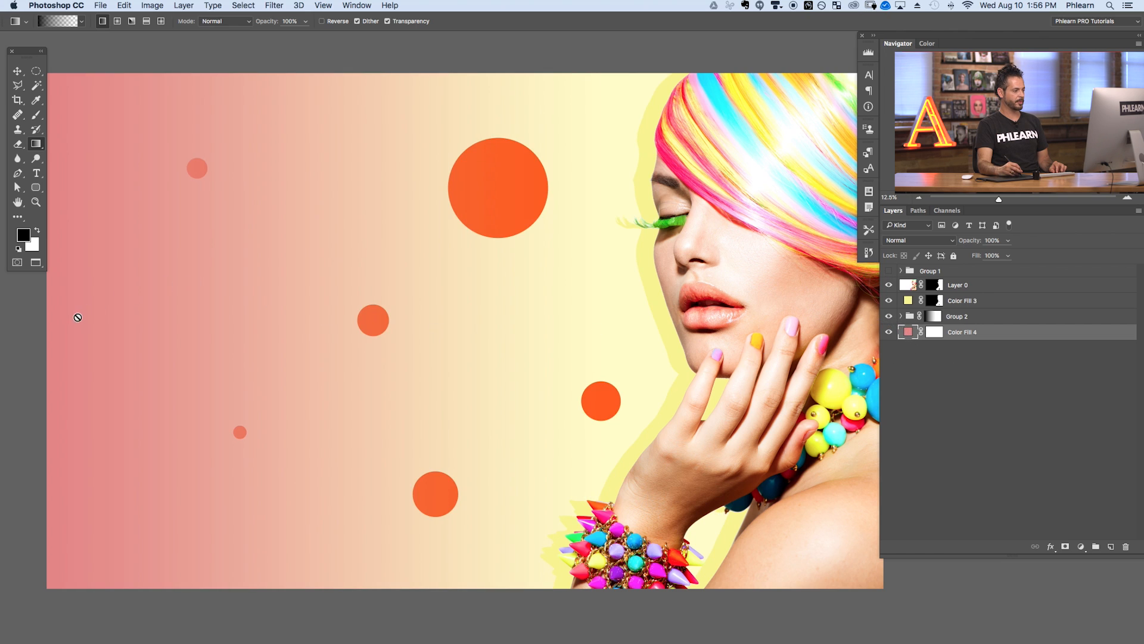
left_click(889, 331)
left_click(888, 332)
left_click(889, 332)
left_click(888, 332)
left_click(889, 332)
left_click(888, 332)
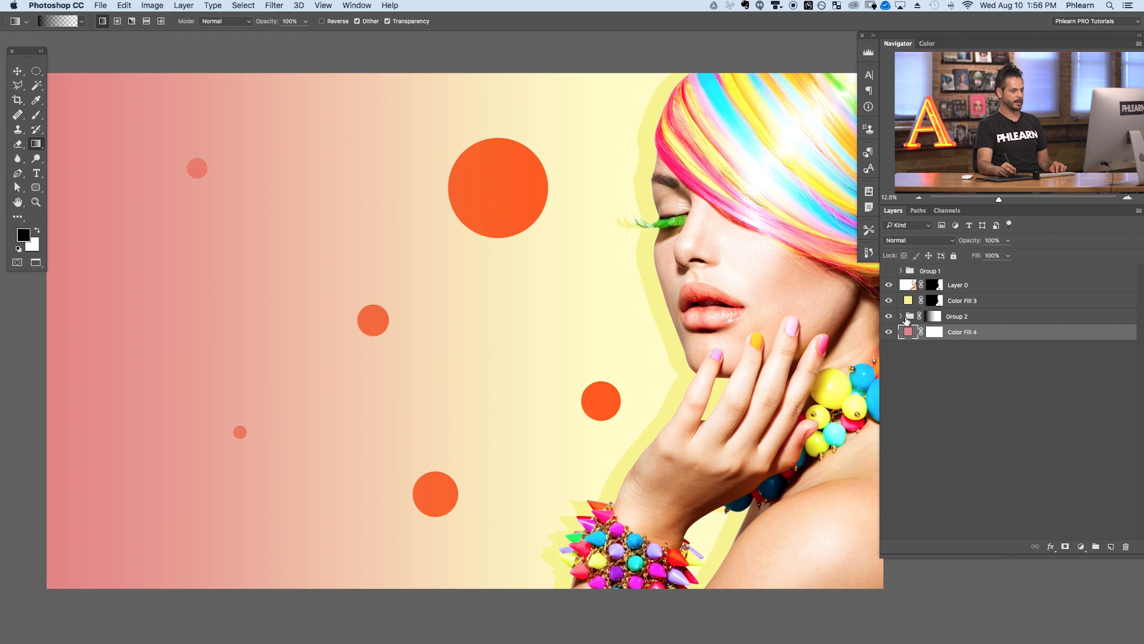
Expand Group 2 and repeatedly disable and enable the masks of the group and Color Fill 1 to compare their effects.
left_click(901, 317)
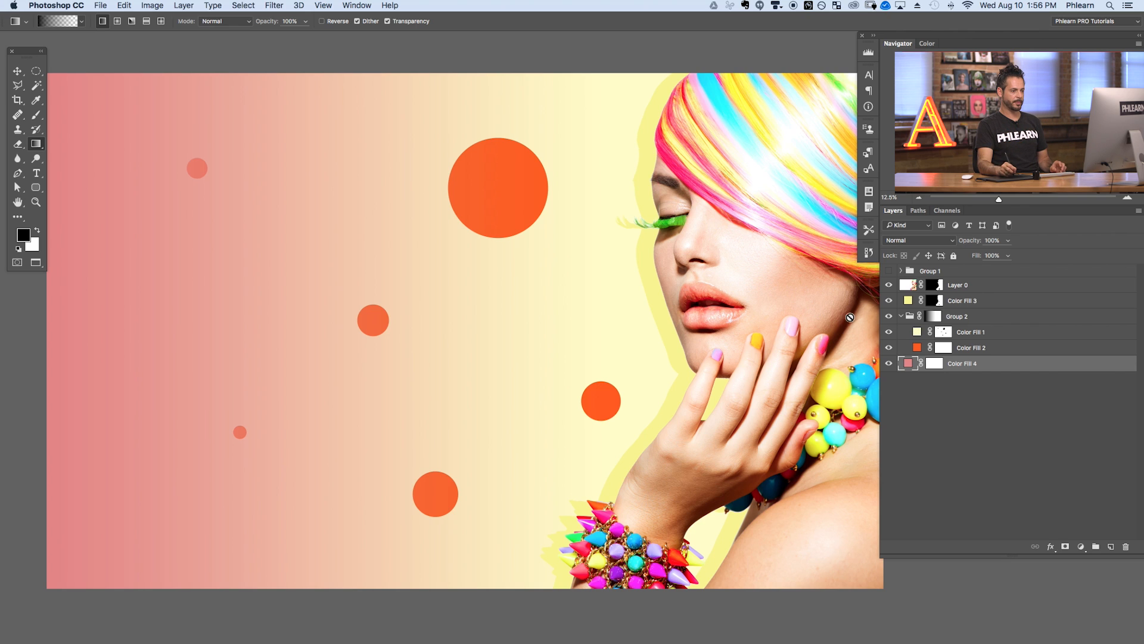
left_click(935, 319, "shift")
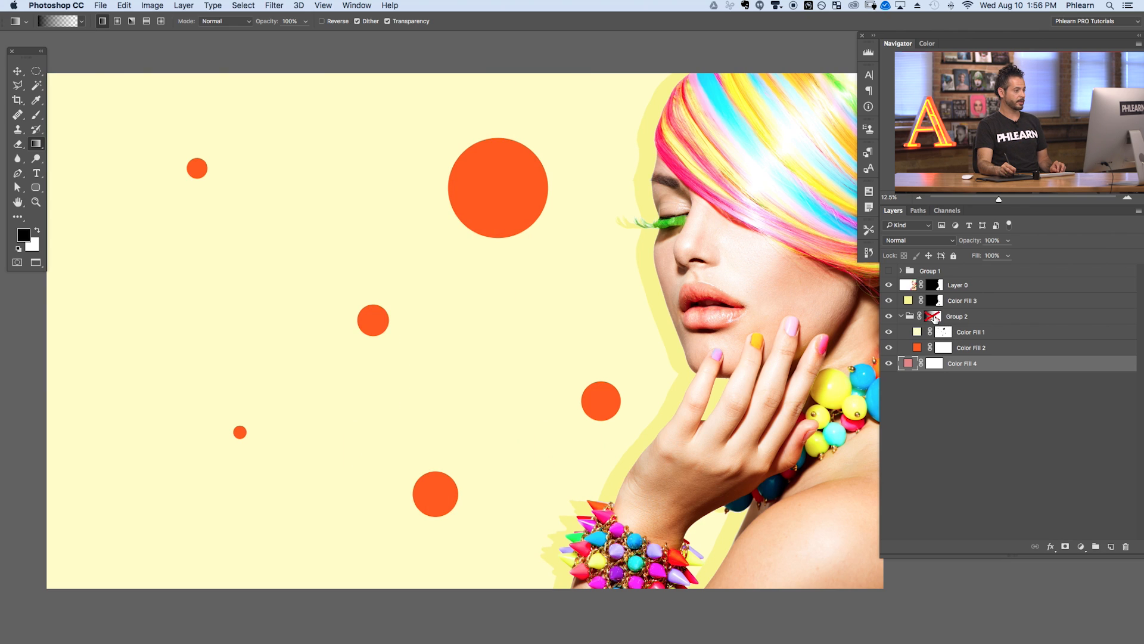
left_click(937, 318, "shift")
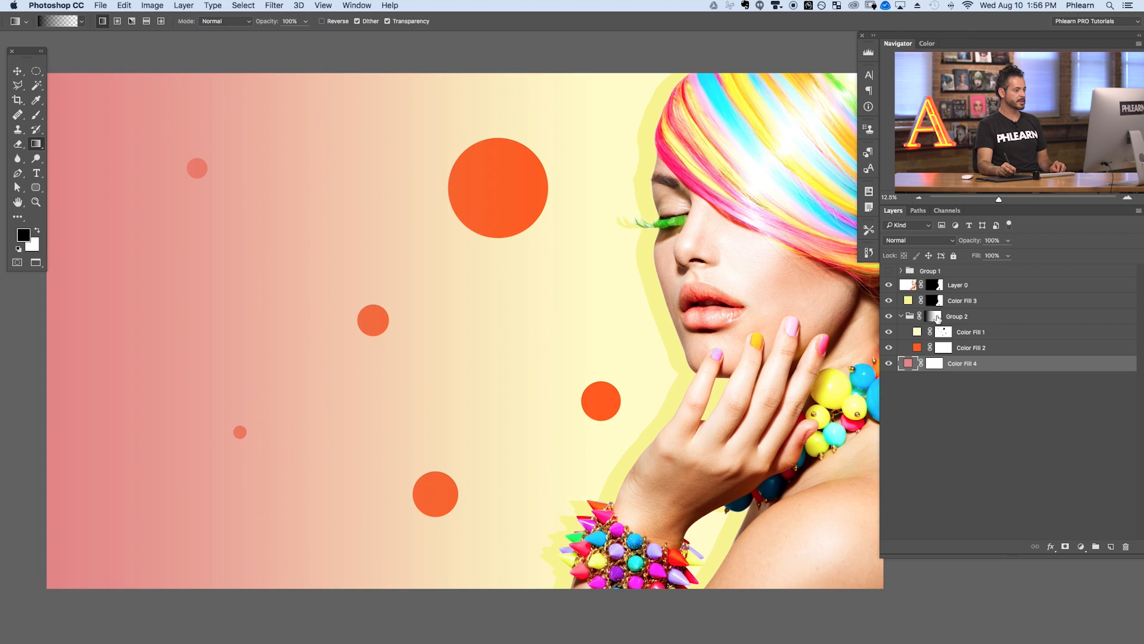
left_click(937, 320, "shift")
left_click(943, 335, "shift")
left_click(943, 335, "shift")
left_click(944, 335, "shift")
left_click(937, 318, "shift")
left_click(944, 334, "shift")
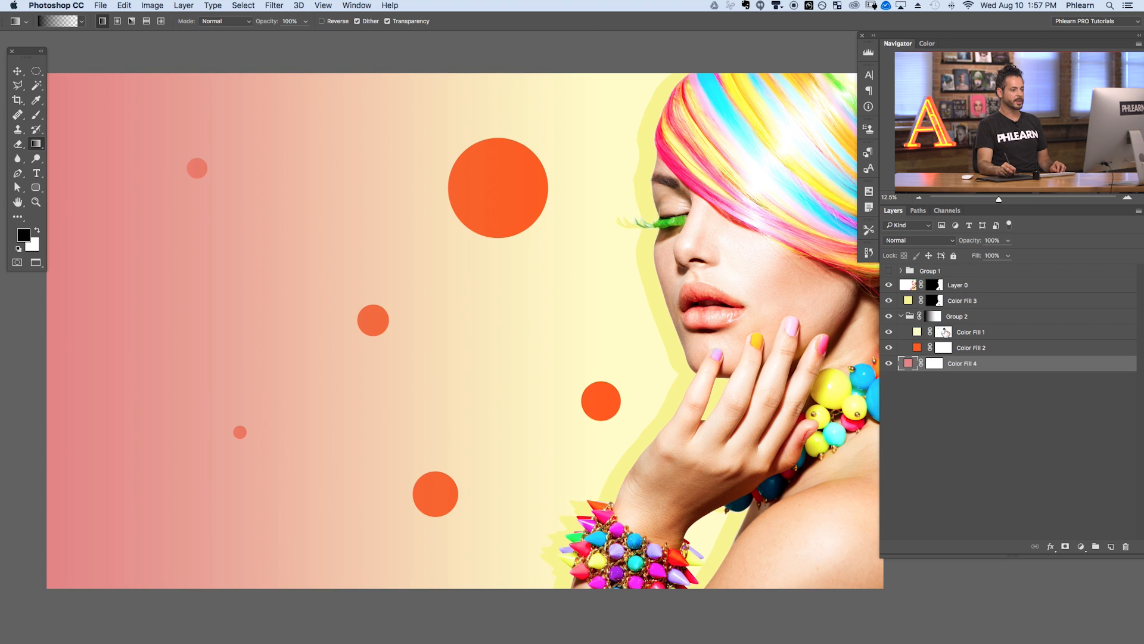
Compare the effects of the Group 2 and Color Fill 1 masks by toggling each again, and collapse the group.
left_click(937, 318, "shift")
left_click(943, 334, "shift")
left_click(938, 318, "shift")
left_click(943, 335, "shift")
left_click(901, 317)
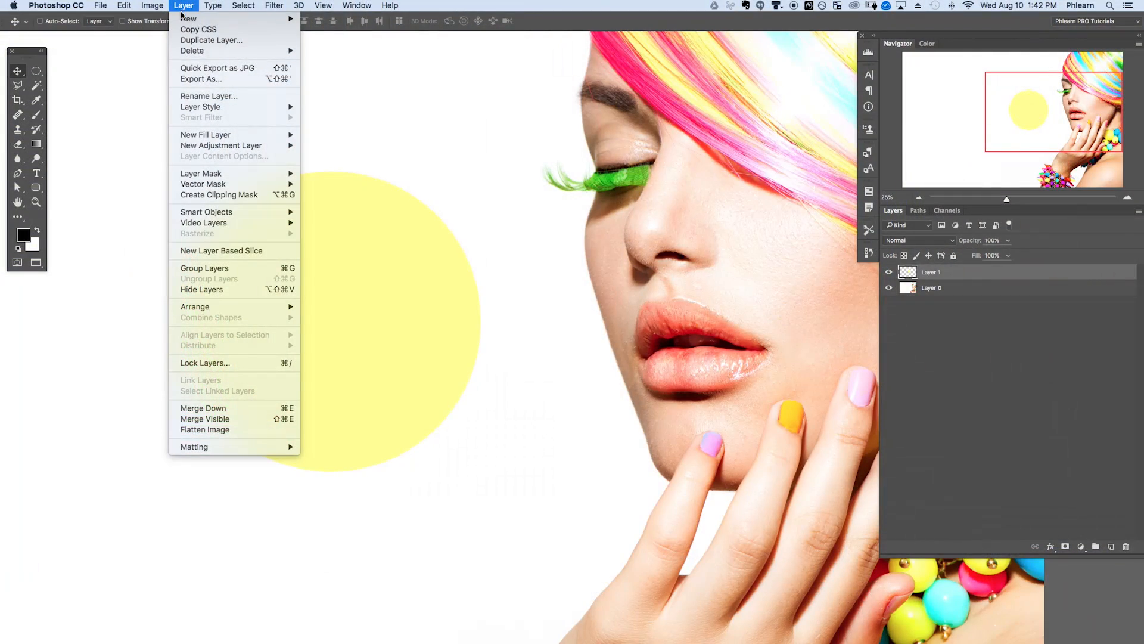
Add a white layer mask to Layer 1 and paint black zigzag brush strokes on it across the yellow circle.
mouse_move(214, 174)
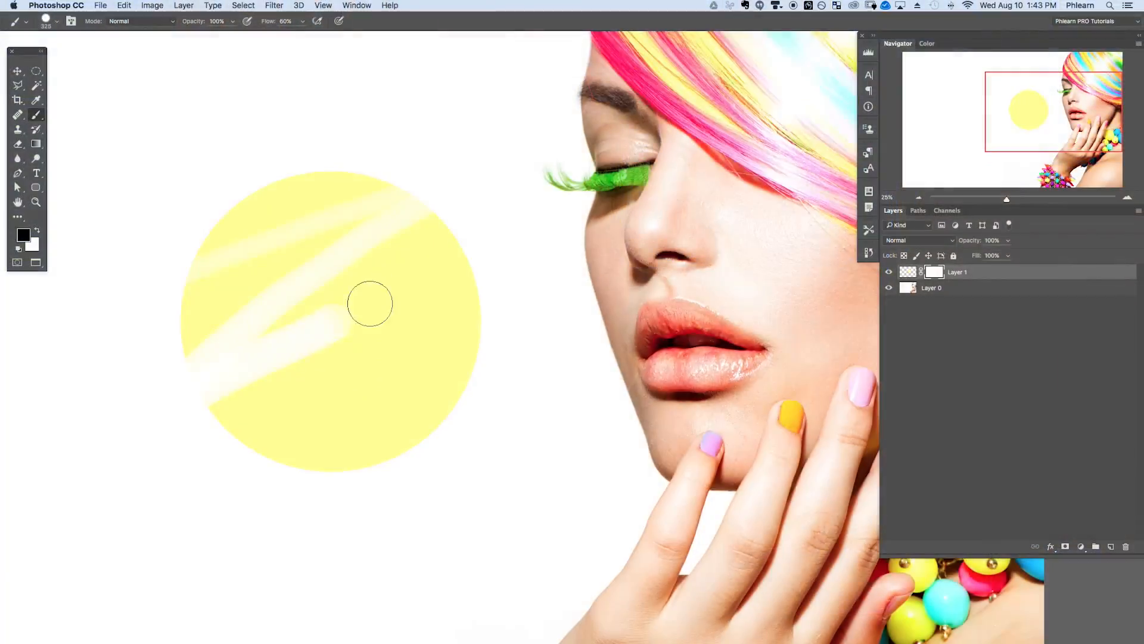
mouse_move(370, 304)
left_mouse_down()
mouse_move(470, 309)
mouse_move(377, 410)
mouse_move(362, 487)
left_mouse_up()
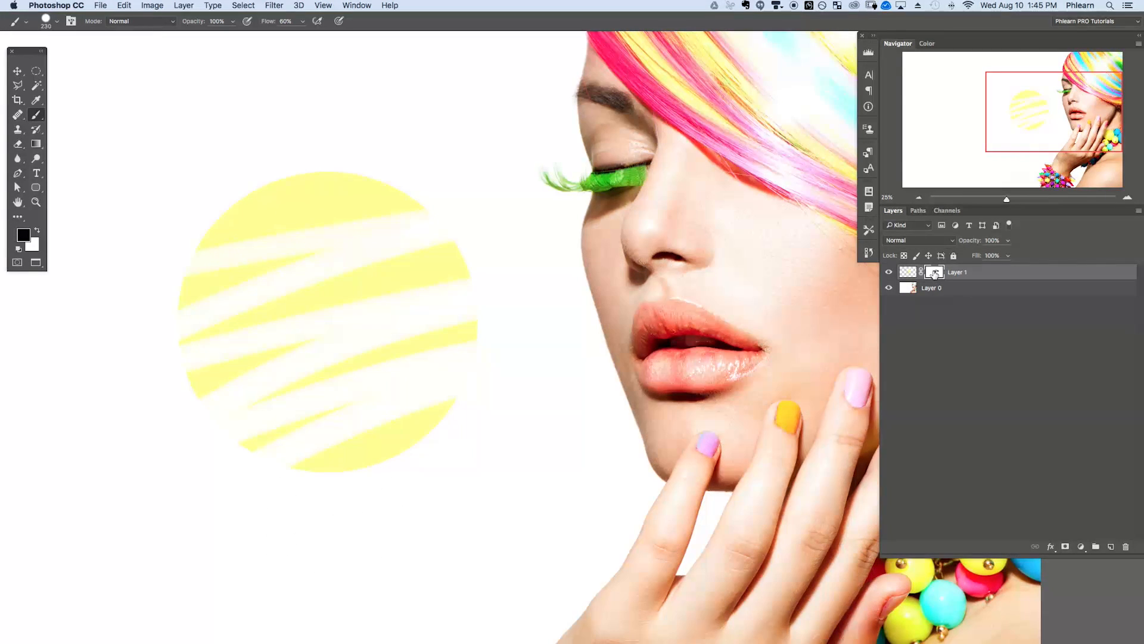
Switch between Layer 1's mask on its own and the normal image to examine the painted black strokes.
left_click(934, 274, "alt")
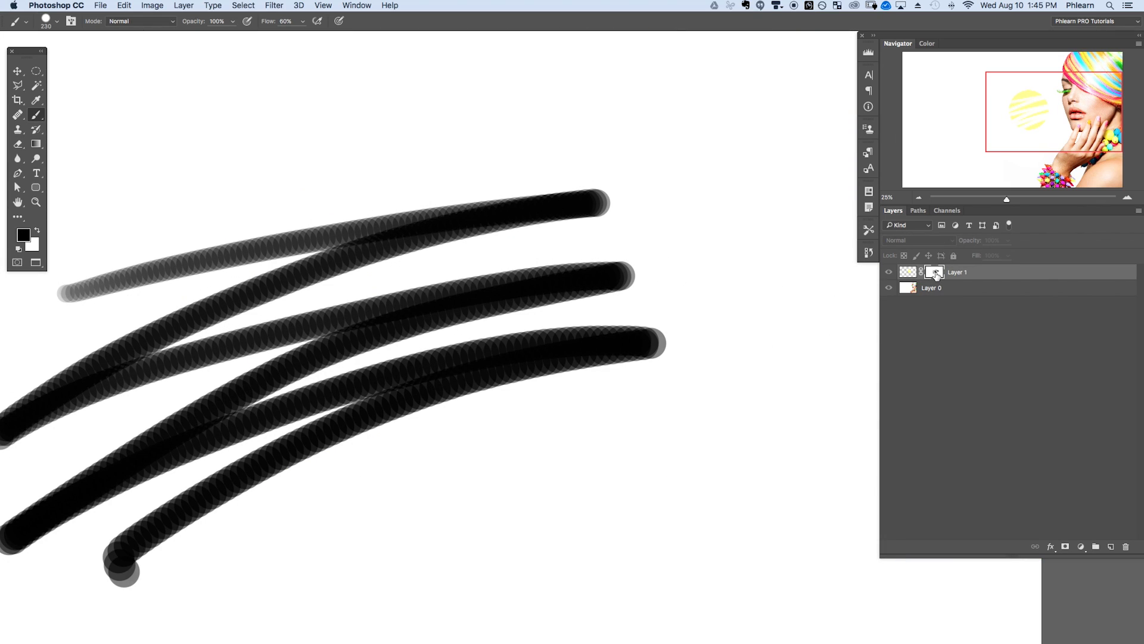
left_click(934, 274, "alt")
left_click(934, 274, "alt")
left_click(934, 273, "alt")
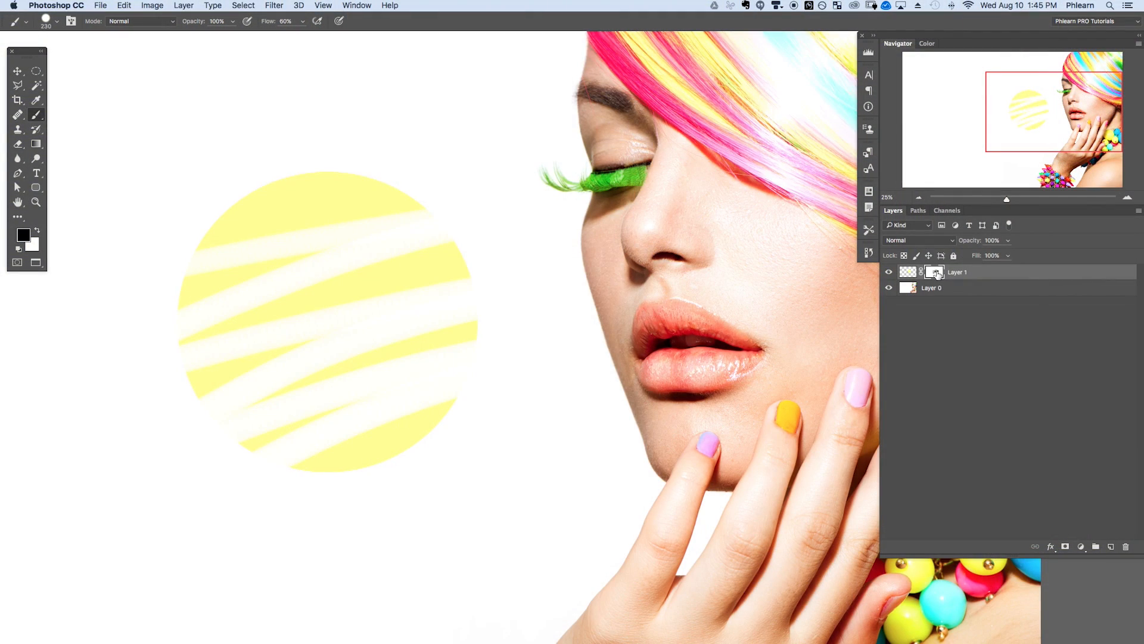
Disable and enable Layer 1's mask to compare the yellow circle with and without the painted strokes.
left_click(938, 272, "shift")
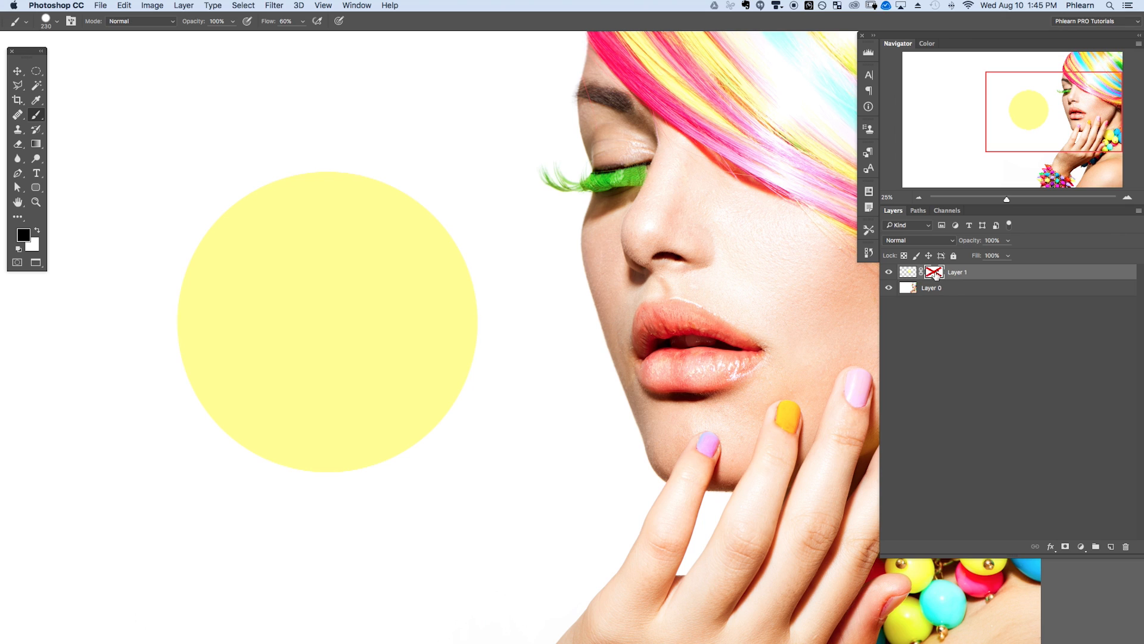
left_click(936, 273, "shift")
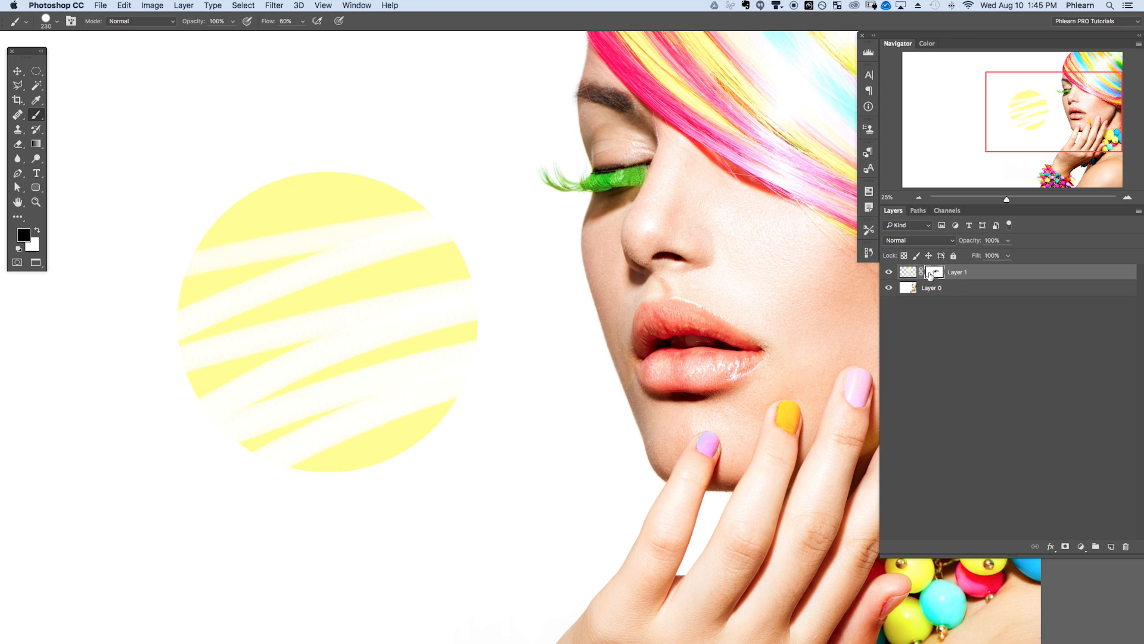
left_click(935, 273, "shift")
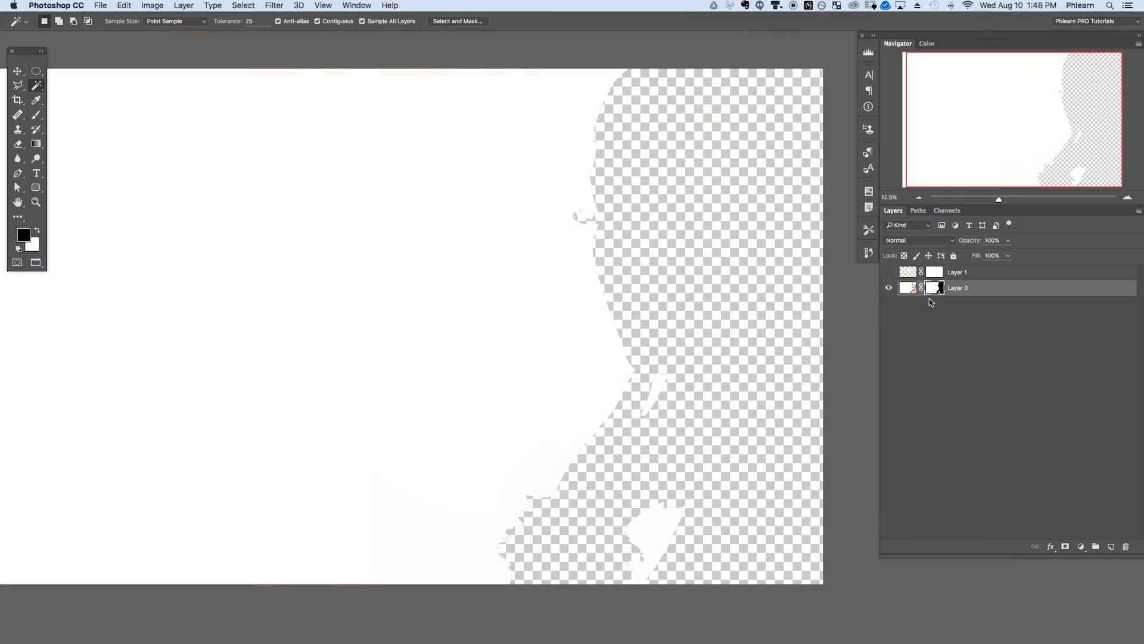
Display Layer 0's mask on its own to examine the portrait cutout.
left_click(934, 289, "alt")
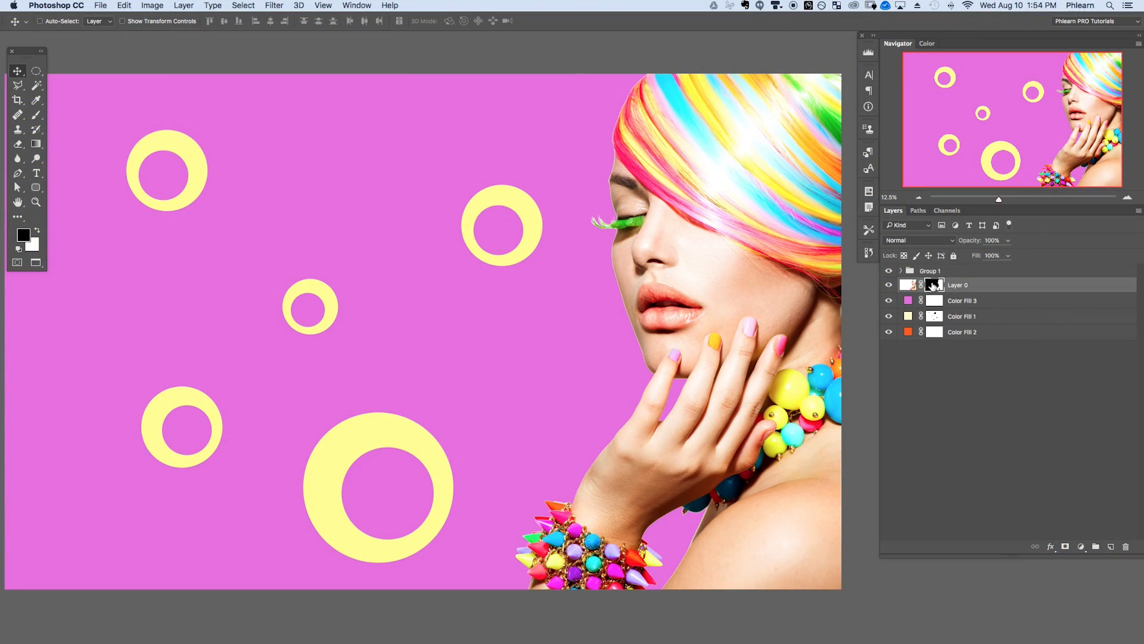
Copy Layer 0's mask onto Color Fill 3, replacing its existing mask, and add a white mask to Group 2.
left_click_drag(933, 286, 938, 302)
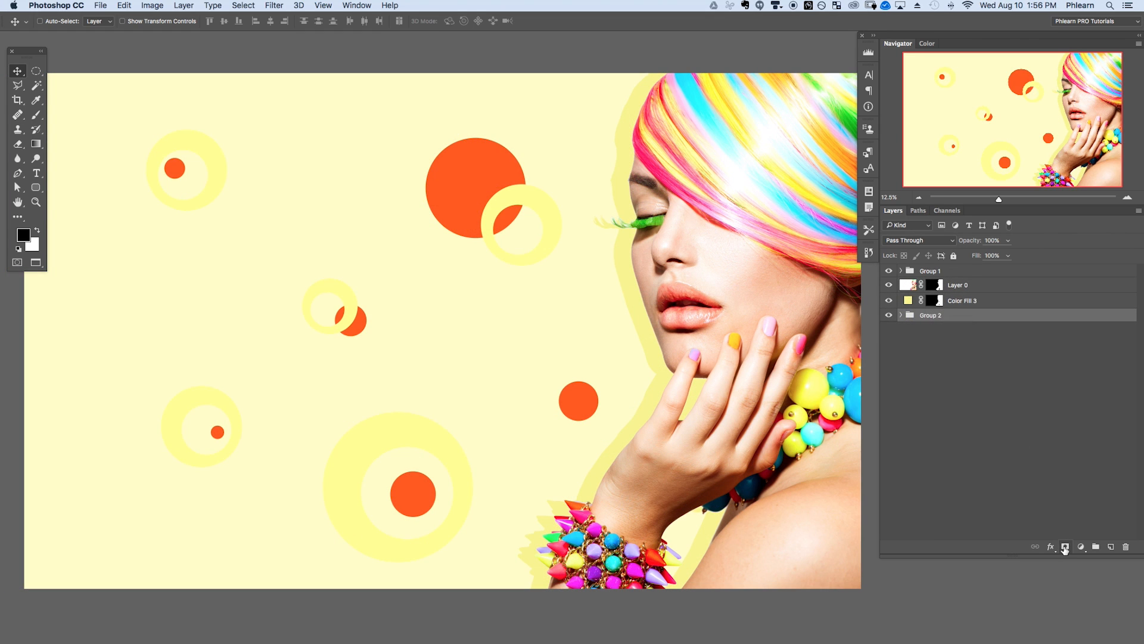
left_click_drag(715, 428, 733, 424)
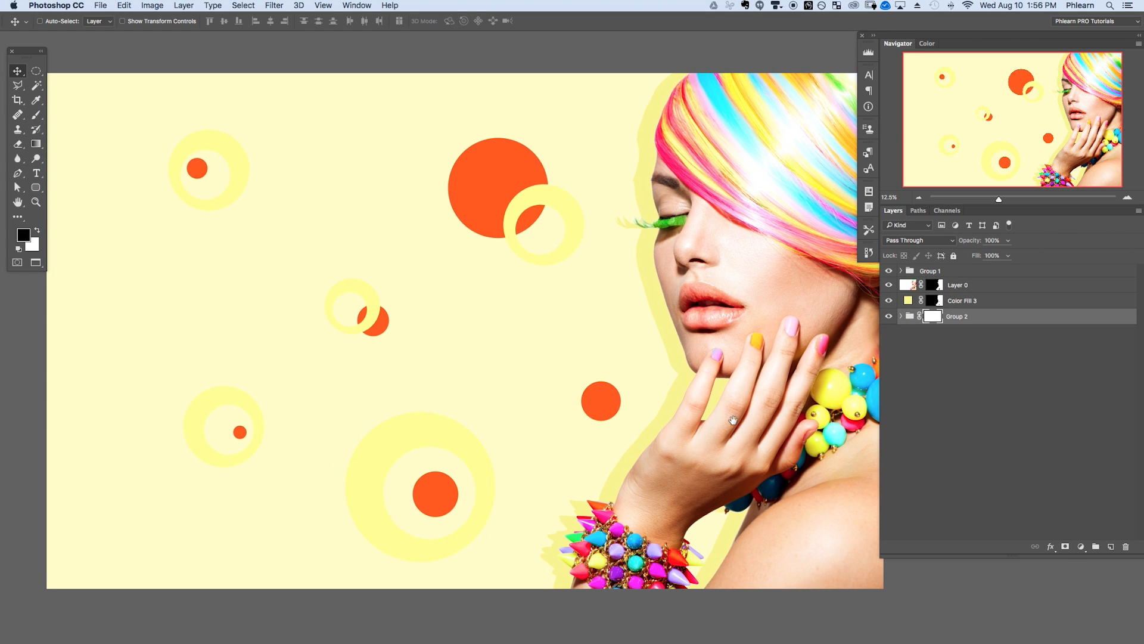